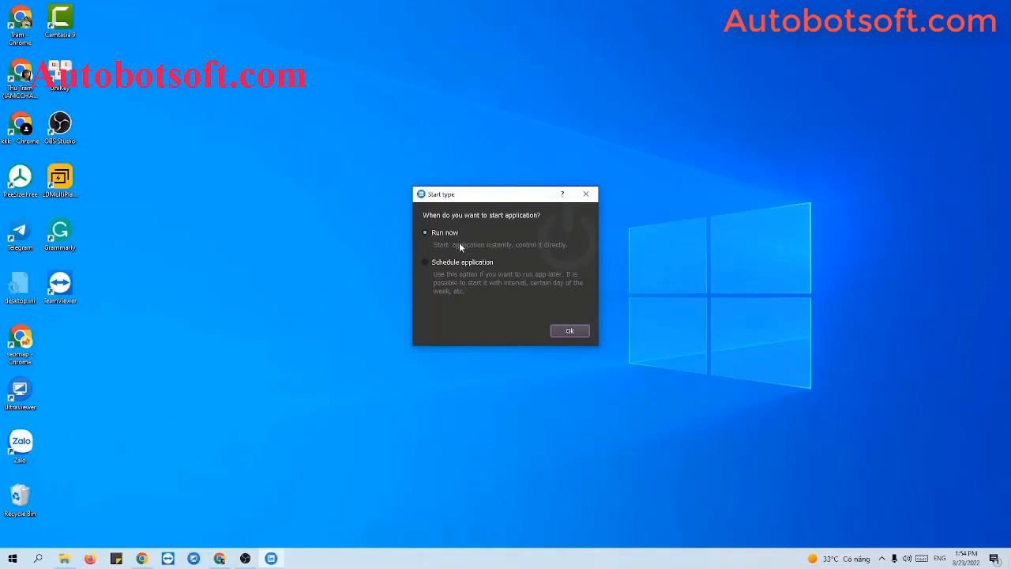
Start LinkedinAutomation with 'Run now' to bring up its settings window.
left_click(566, 333)
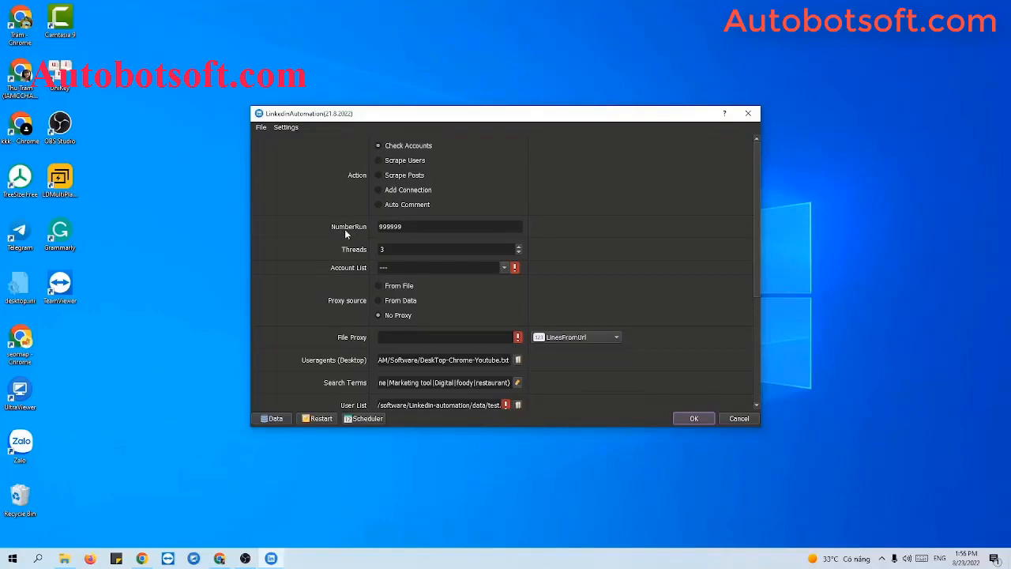
Replace the NumberRun value 999999 with 1000.
left_click(404, 227)
double_click(414, 226)
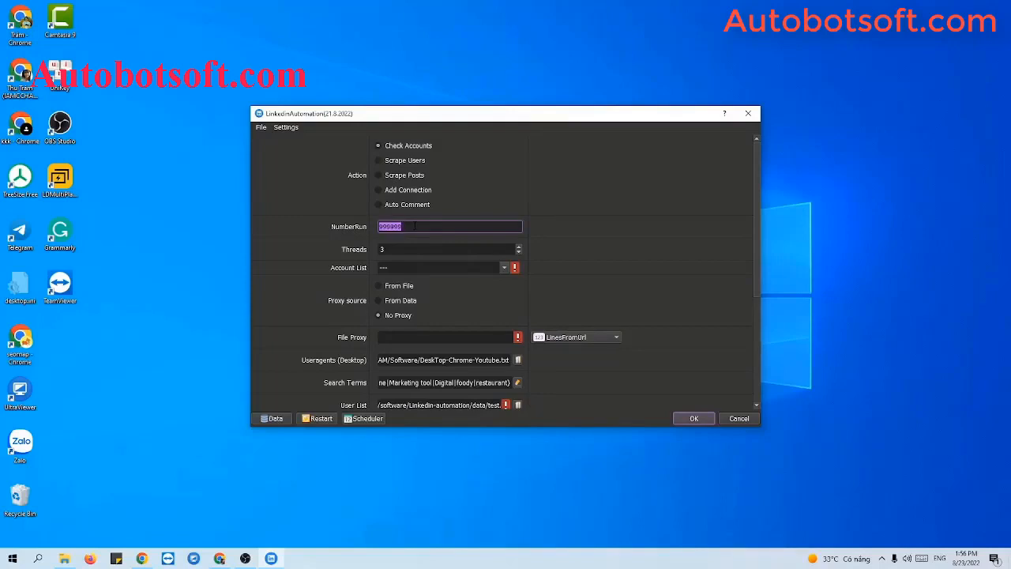
type("1000")
key("Tab")
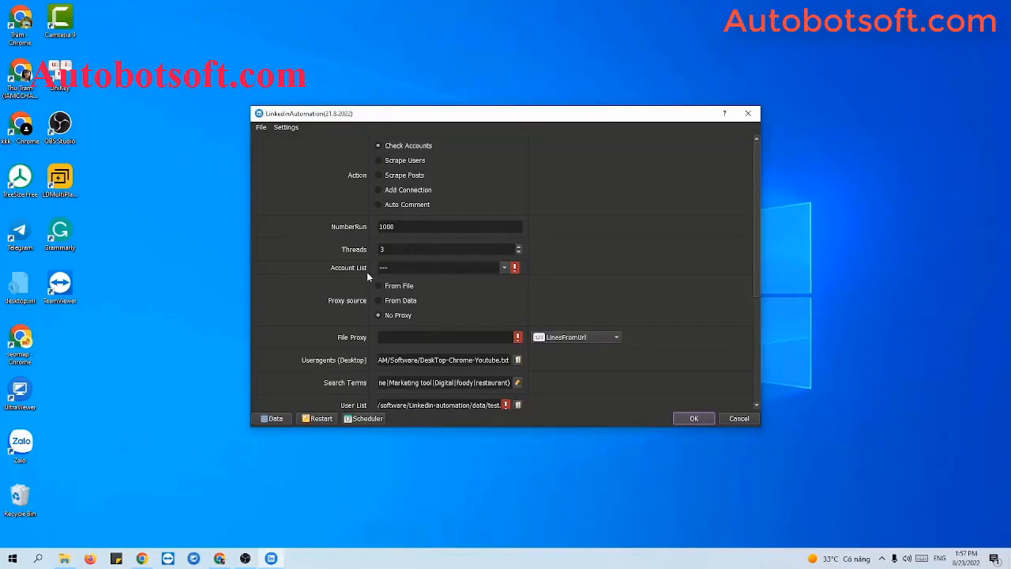
Open the Accounts data manager, add a group named 'Tutorial' and select it.
left_click(272, 419)
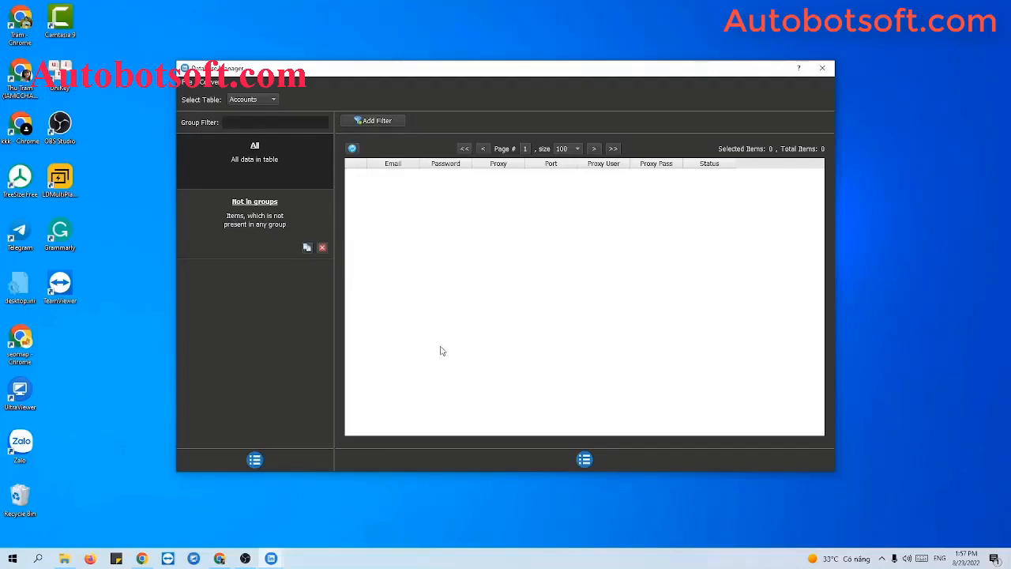
left_click(254, 460)
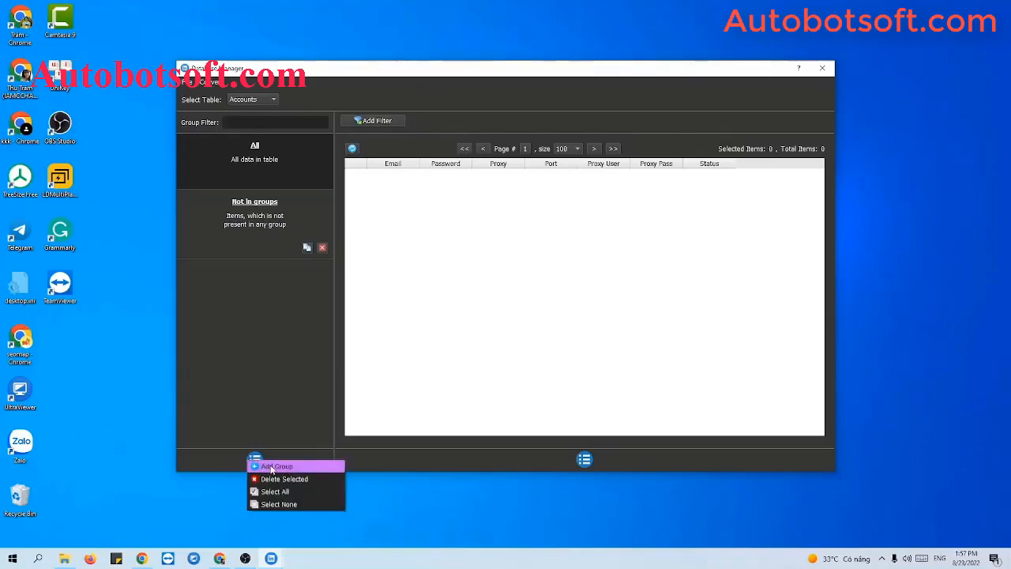
left_click(276, 467)
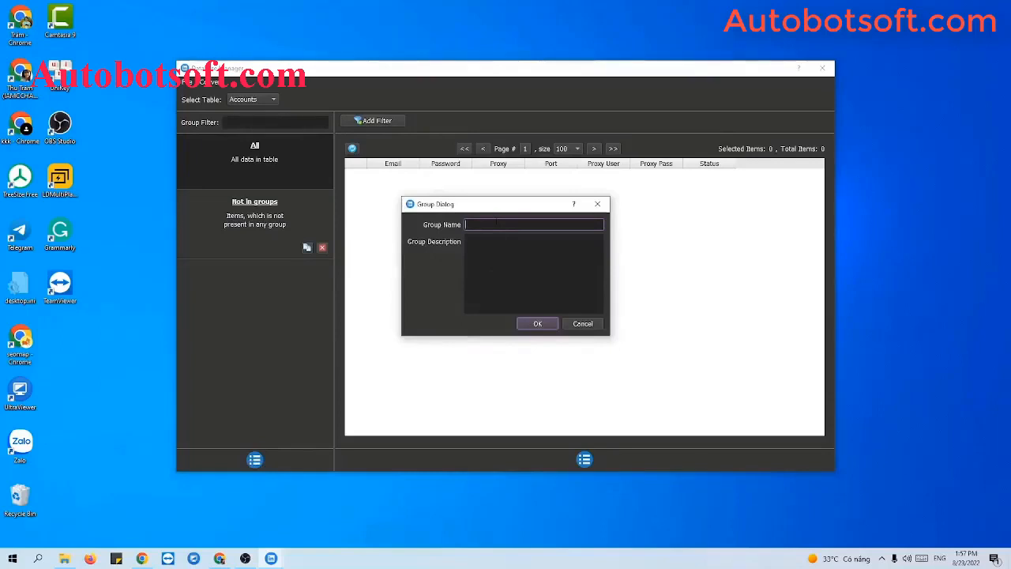
type("Tutorial")
left_click(526, 326)
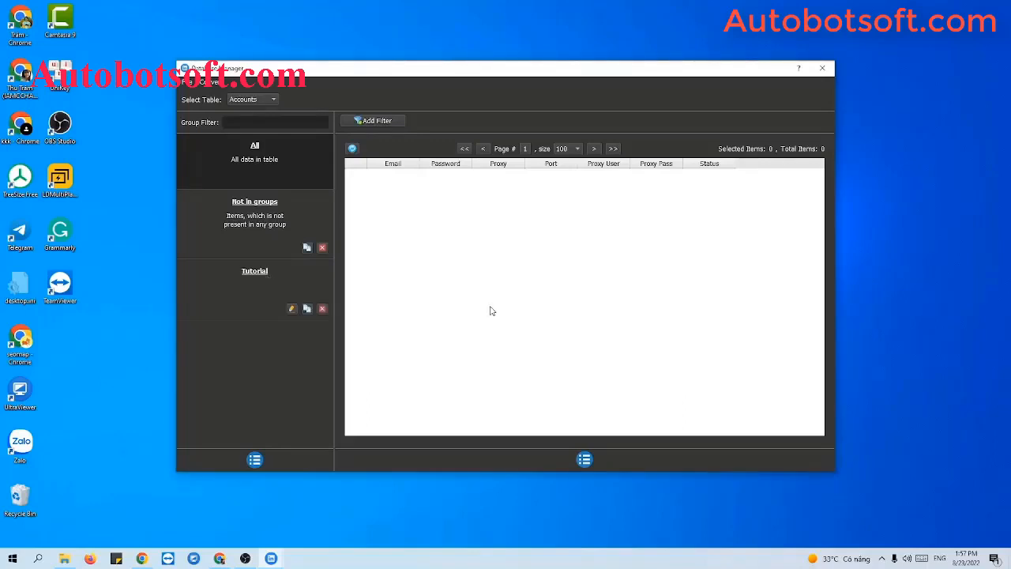
left_click(268, 274)
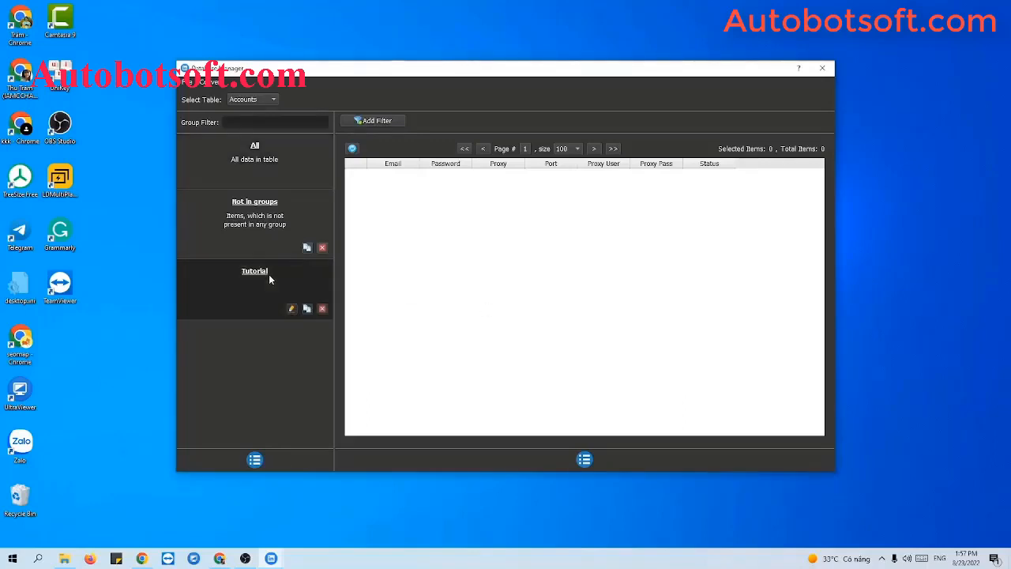
Start a new account item and enter the account's email and password.
left_click(585, 461)
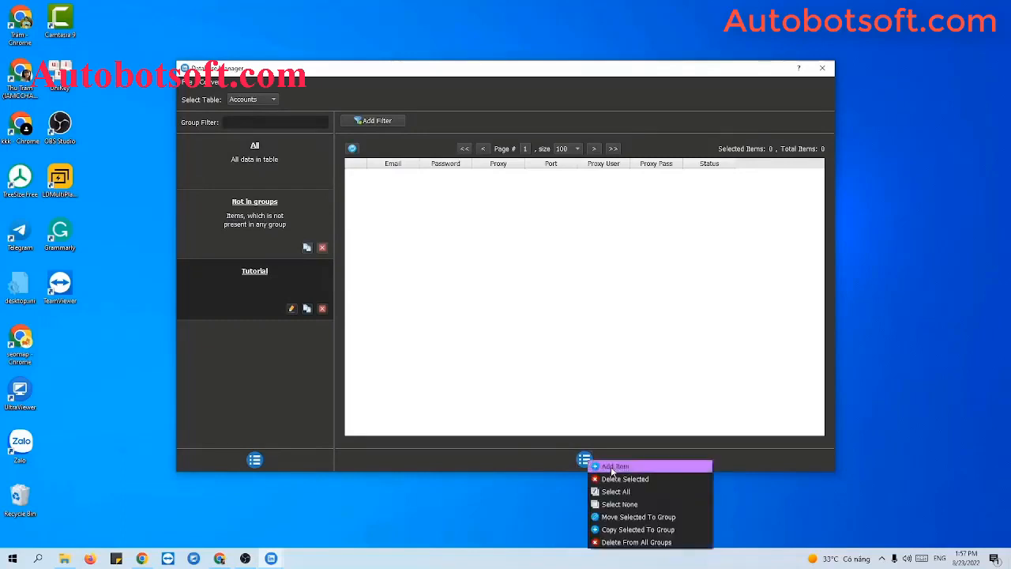
left_click(613, 467)
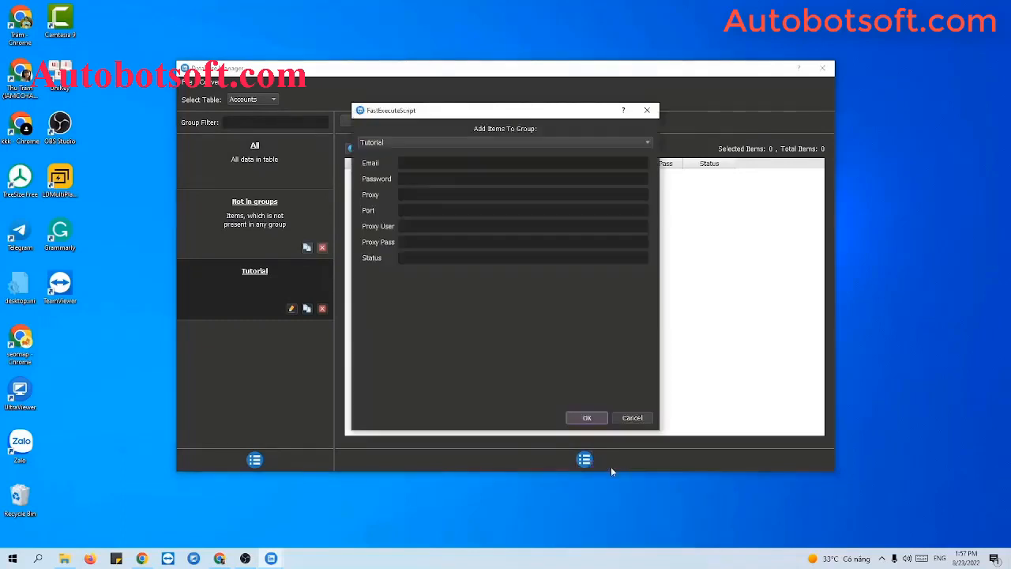
left_click(438, 165)
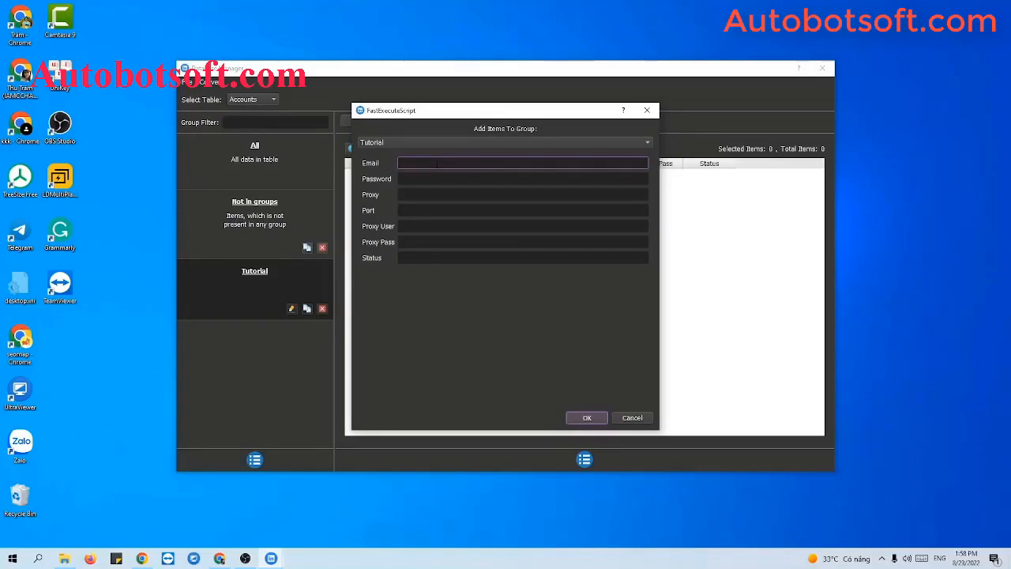
left_click(437, 178)
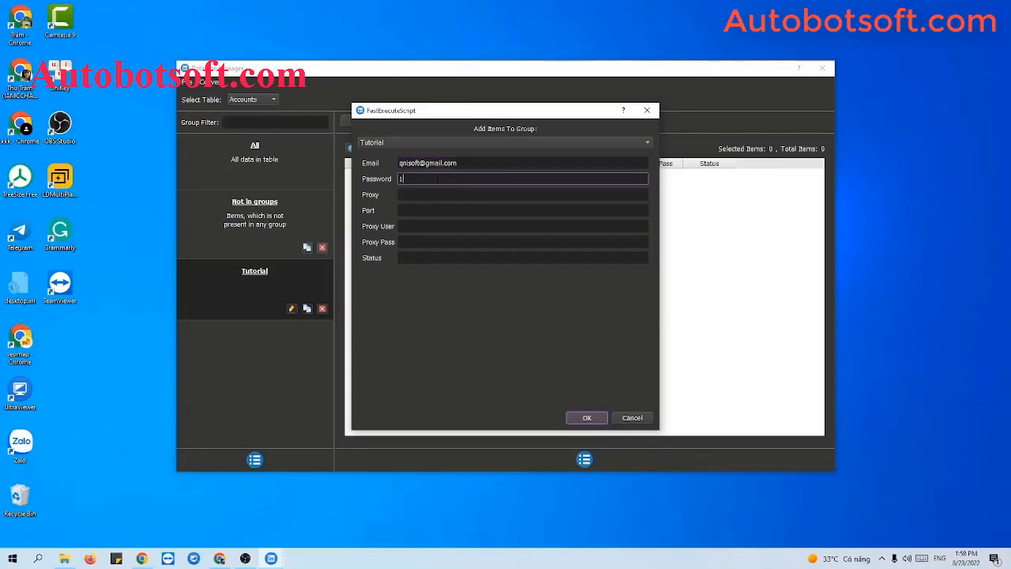
Add proxy 23.236.176.240, port 3128 and the proxy username and password, then save the account.
left_click(440, 194)
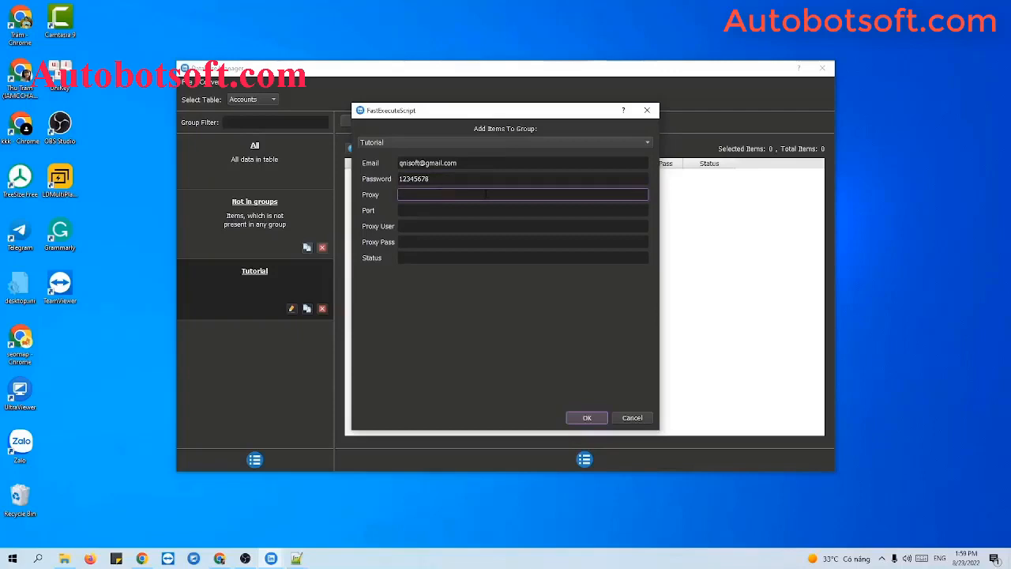
type("23.236.176.240")
left_click(466, 209)
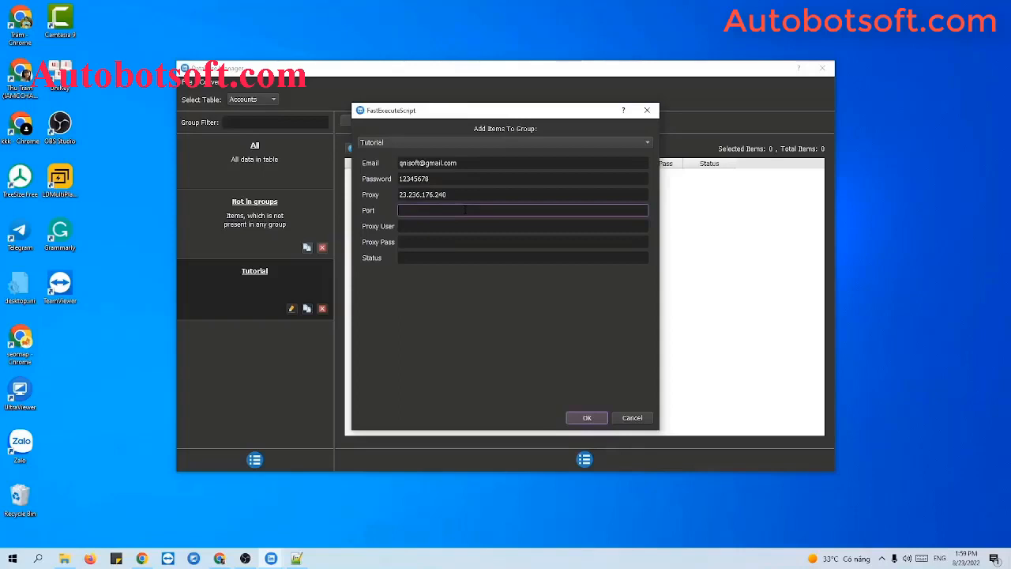
type("3128")
left_click(452, 226)
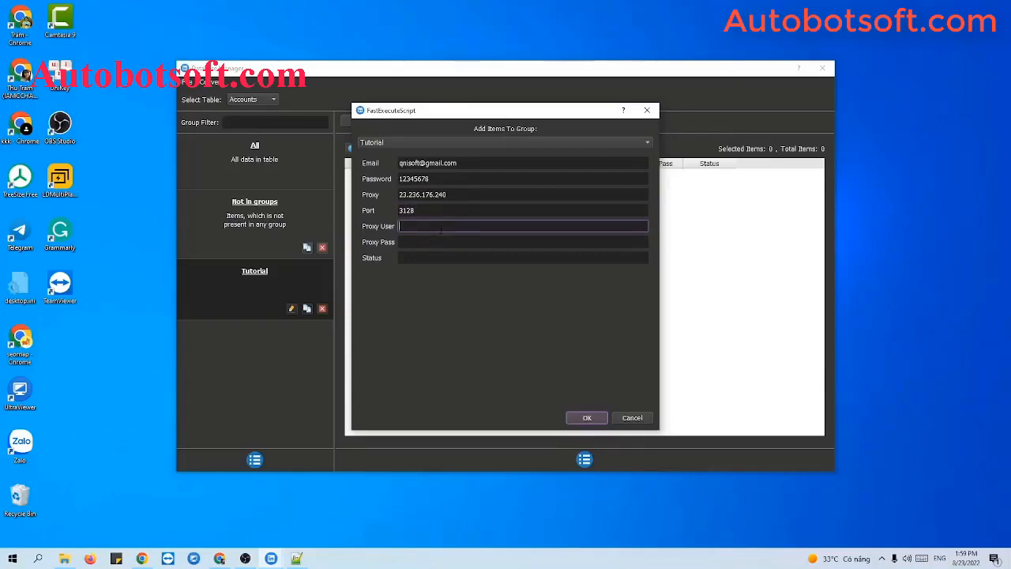
key("Tab")
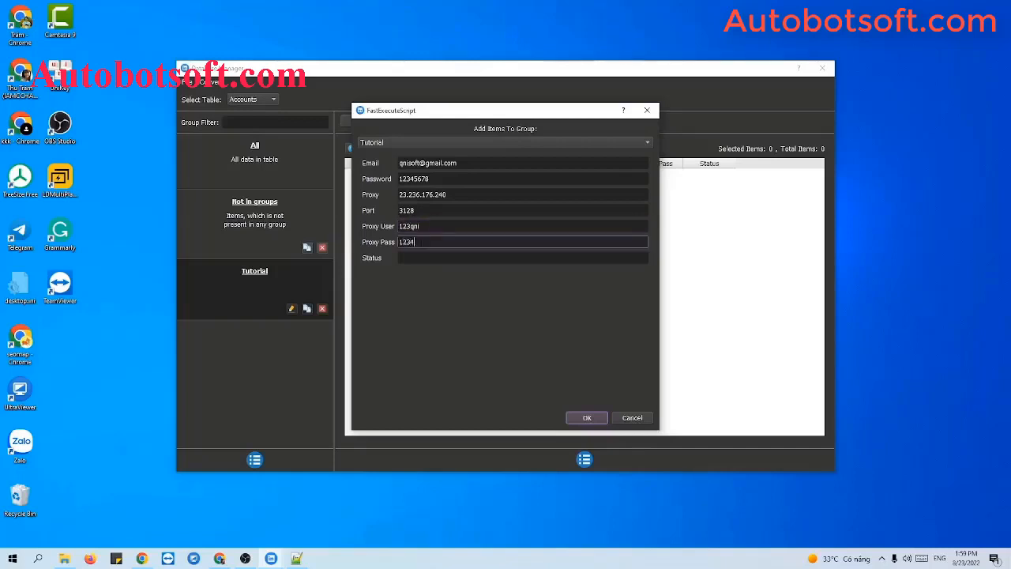
left_click(585, 417)
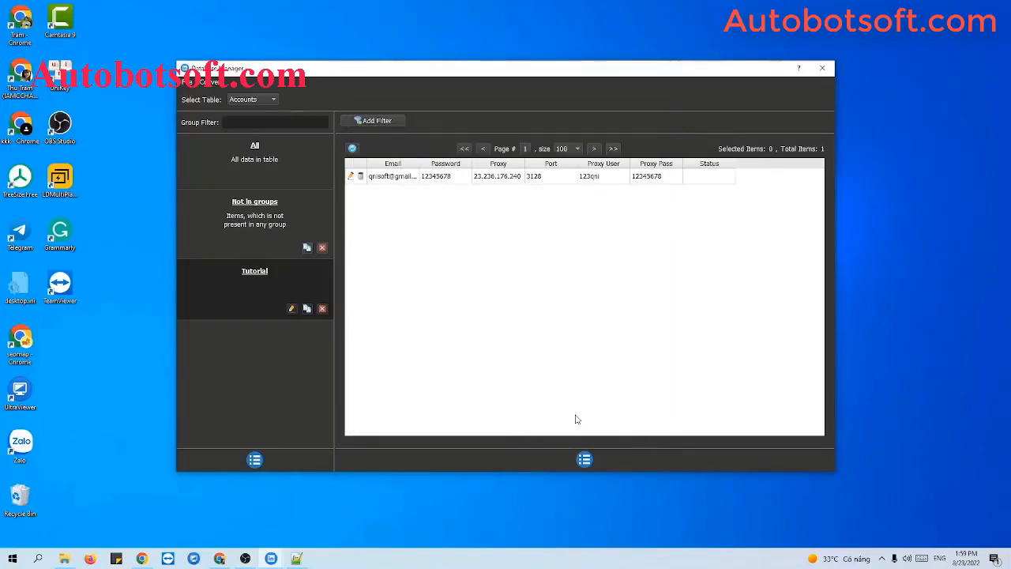
Reopen the Add Item form and close it without adding anything.
left_click(584, 459)
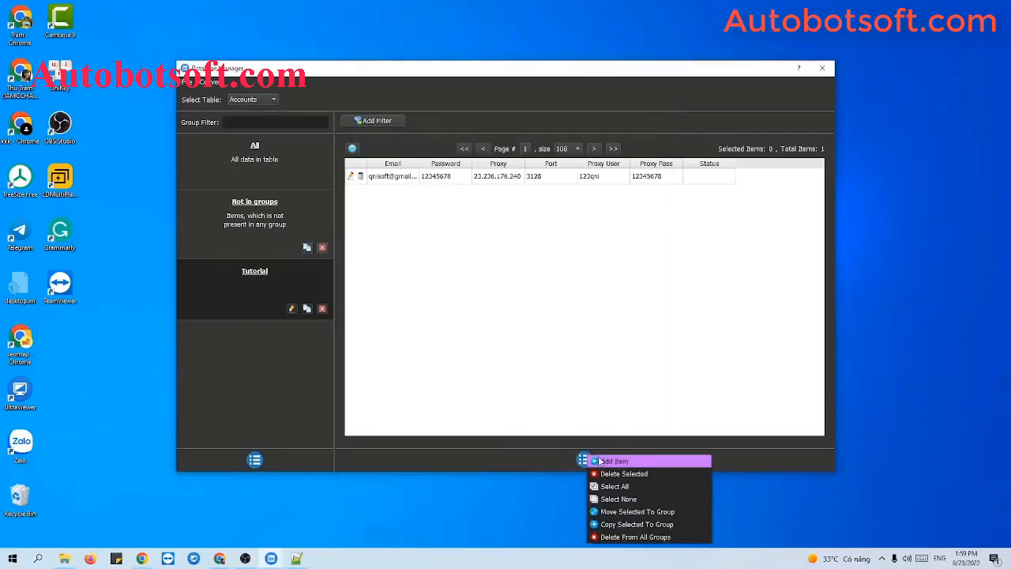
left_click(598, 461)
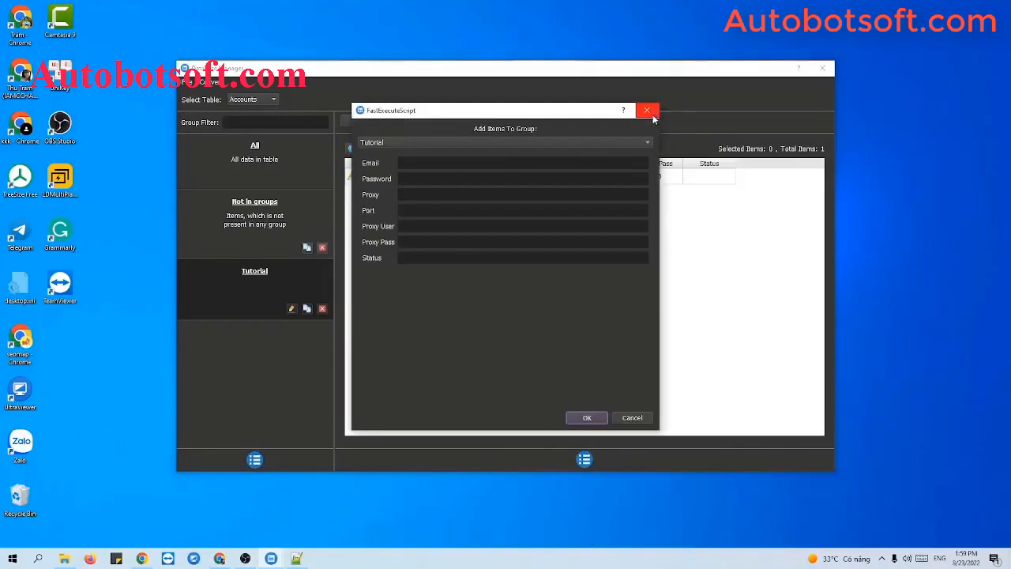
left_click(647, 110)
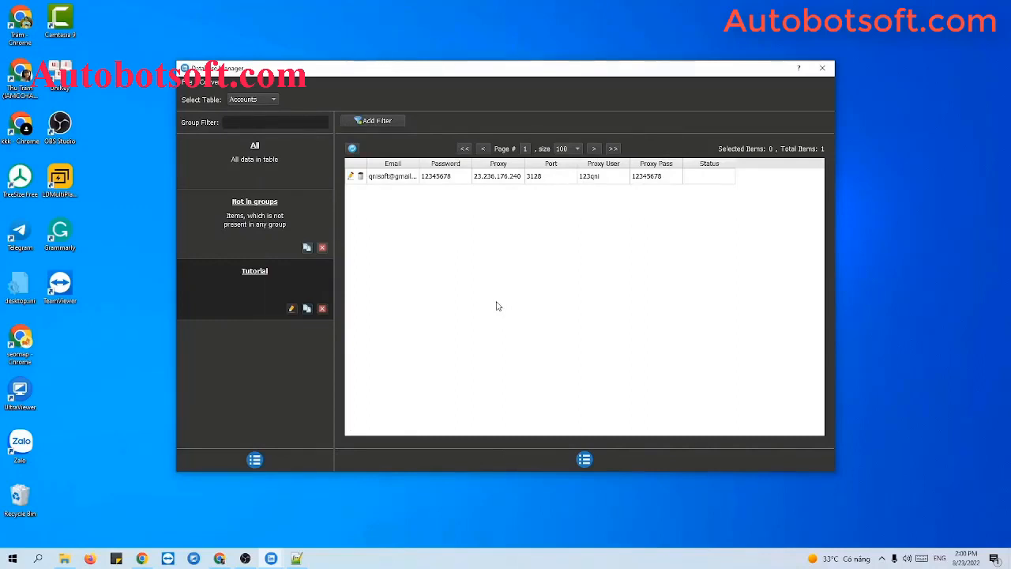
Create an empty text file named accounts.txt in the Linkedin-automation folder.
left_click(65, 559)
right_click(125, 303)
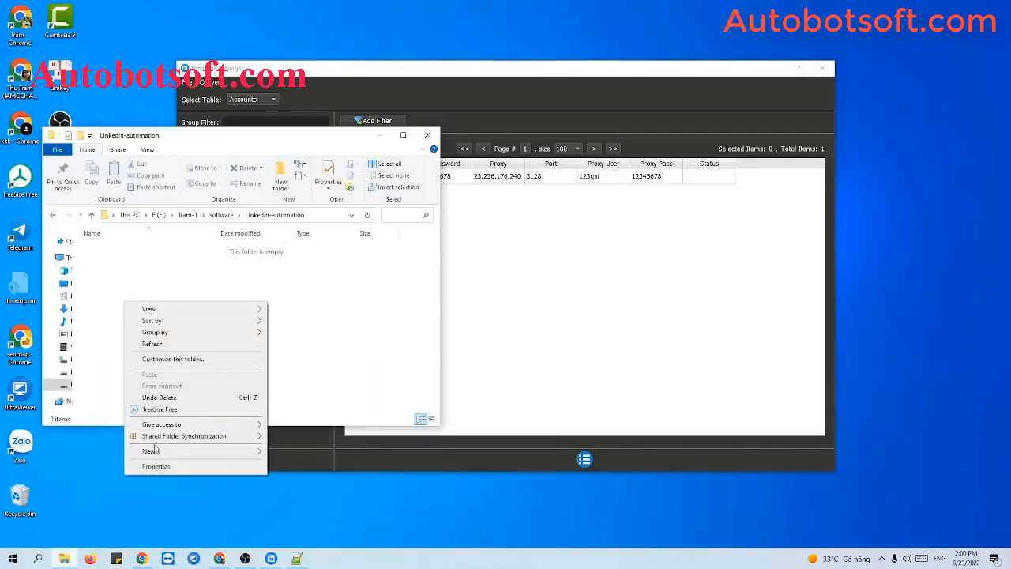
mouse_move(155, 449)
type("accounts")
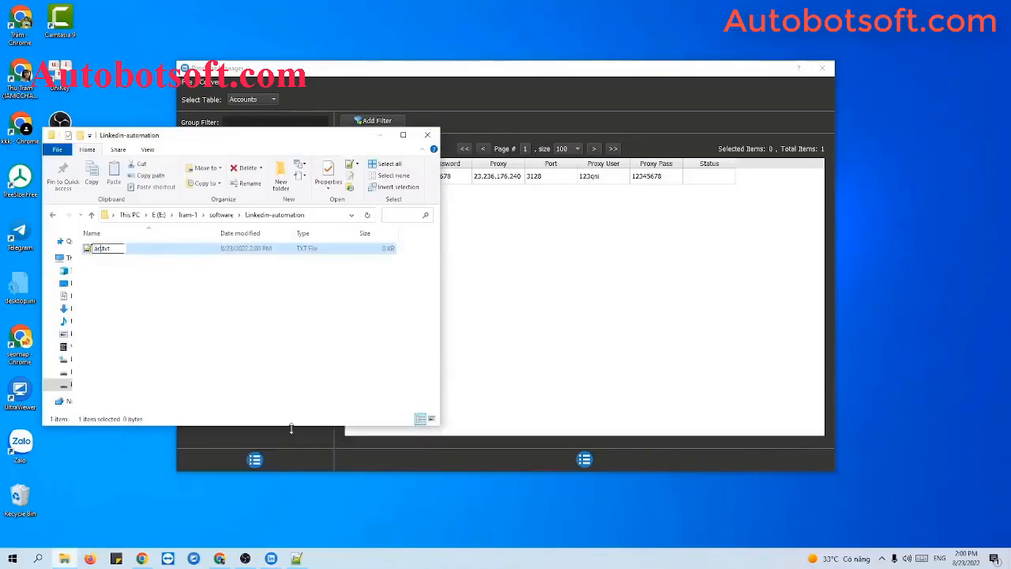
key("Return")
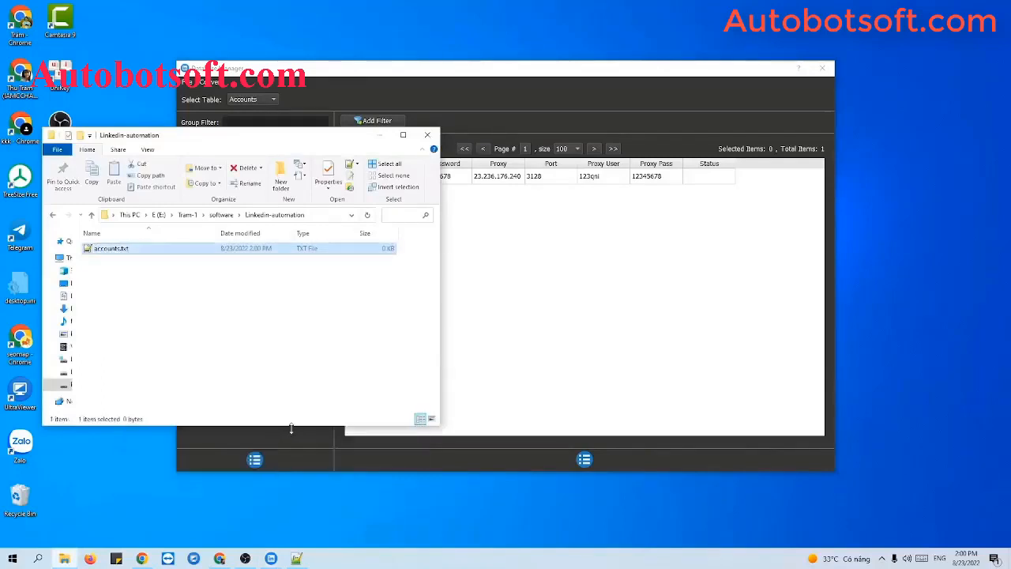
Open accounts.txt in Notepad++ and move the editor below the accounts table.
double_click(166, 253)
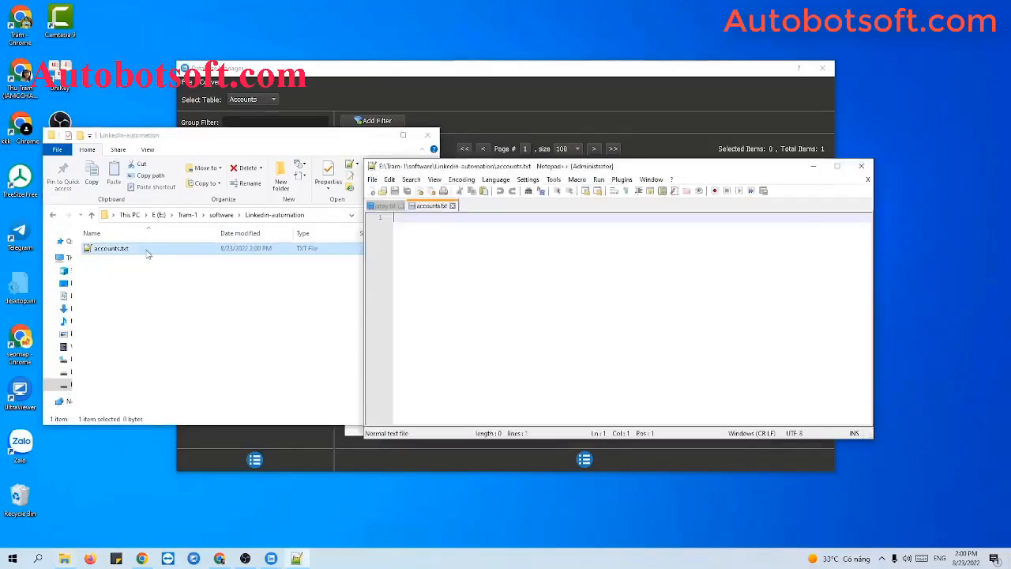
left_click(379, 135)
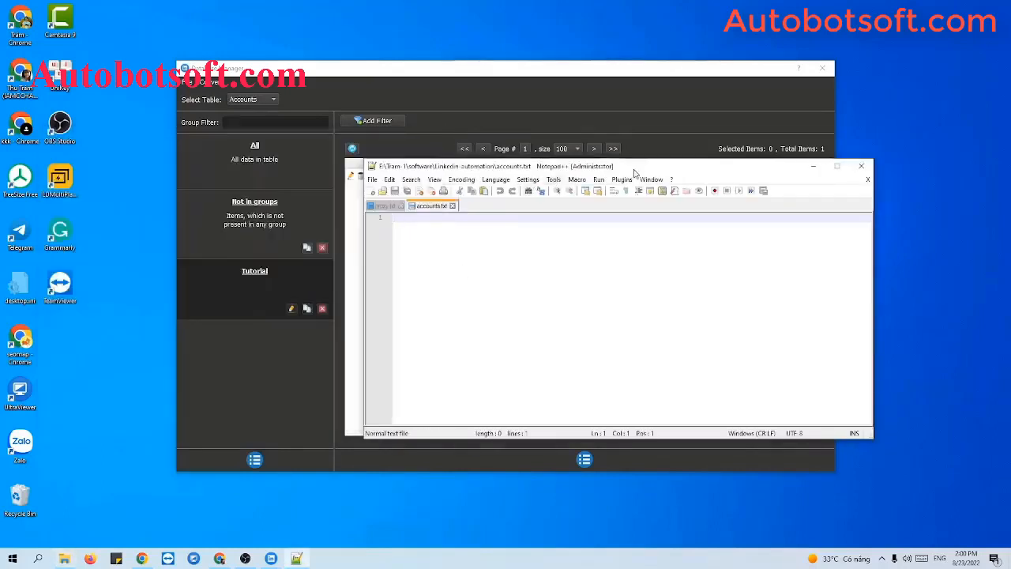
left_click_drag(636, 170, 629, 253)
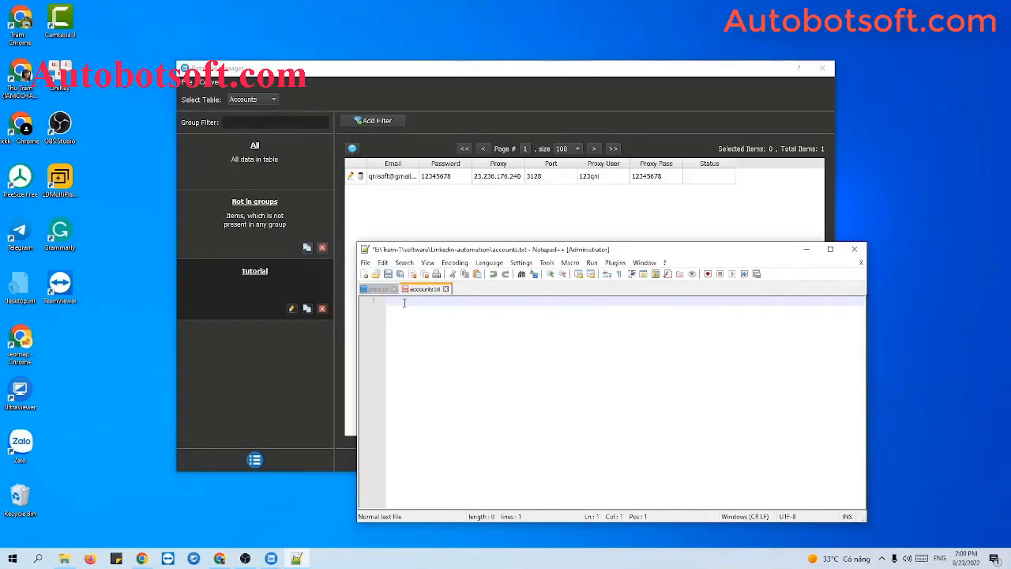
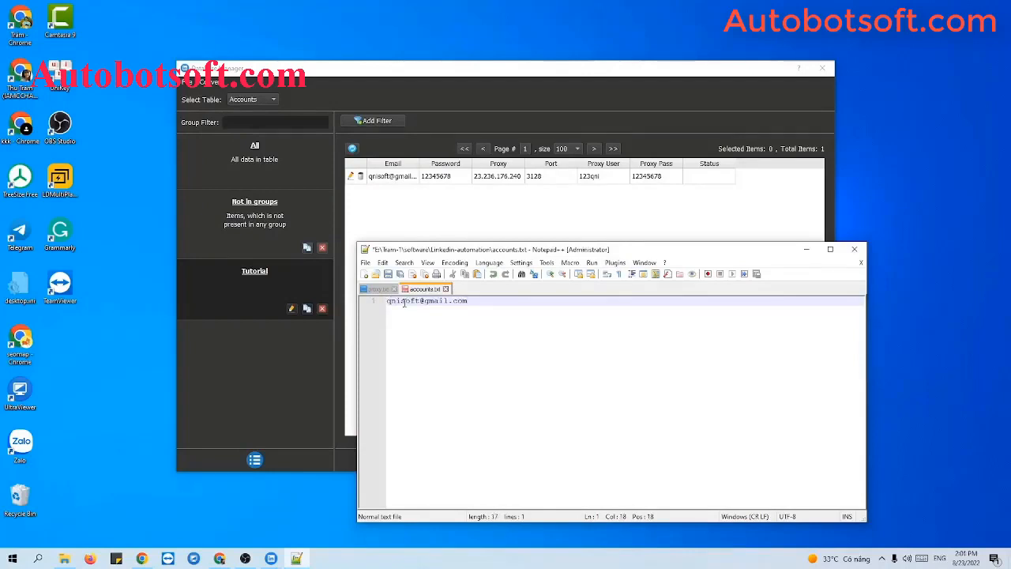
Write the account's email, password, 23.236.176.240:3128 and proxy login into accounts.txt and save.
type("23.236.176.240")
type(":3128:")
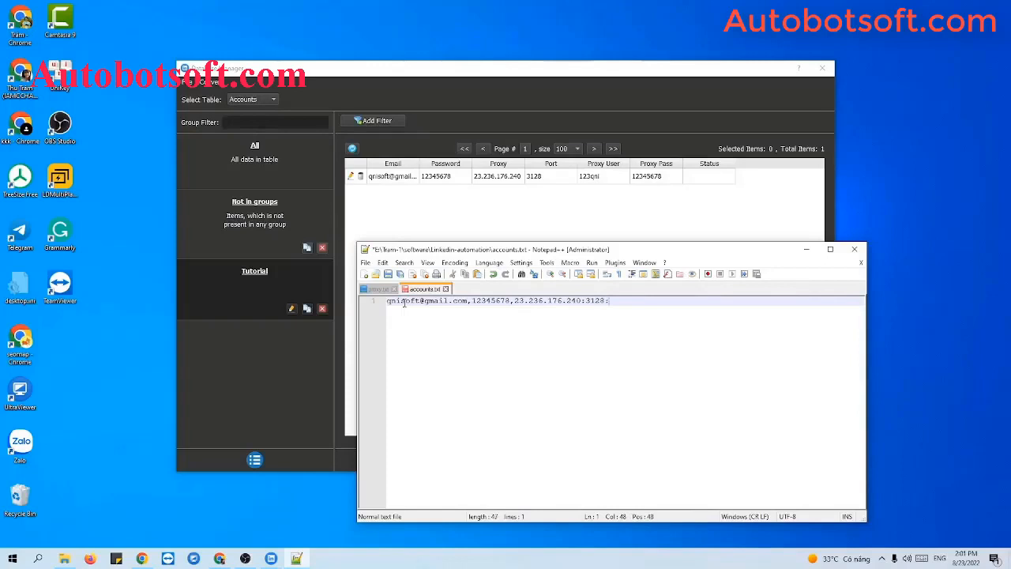
key("Return")
key("Return")
key("Return")
key("Return")
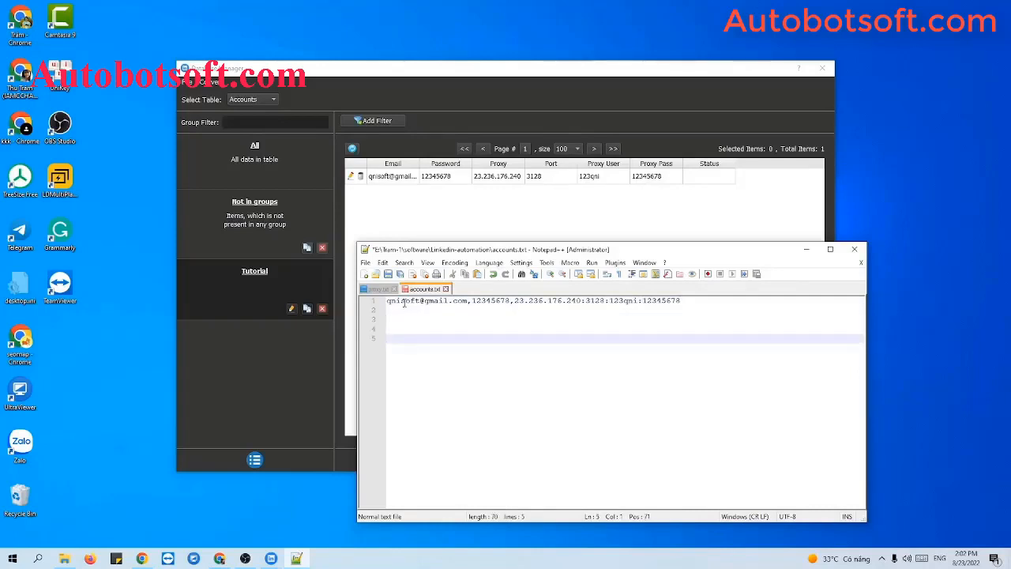
key("BackSpace")
key("BackSpace")
key("BackSpace")
key("BackSpace")
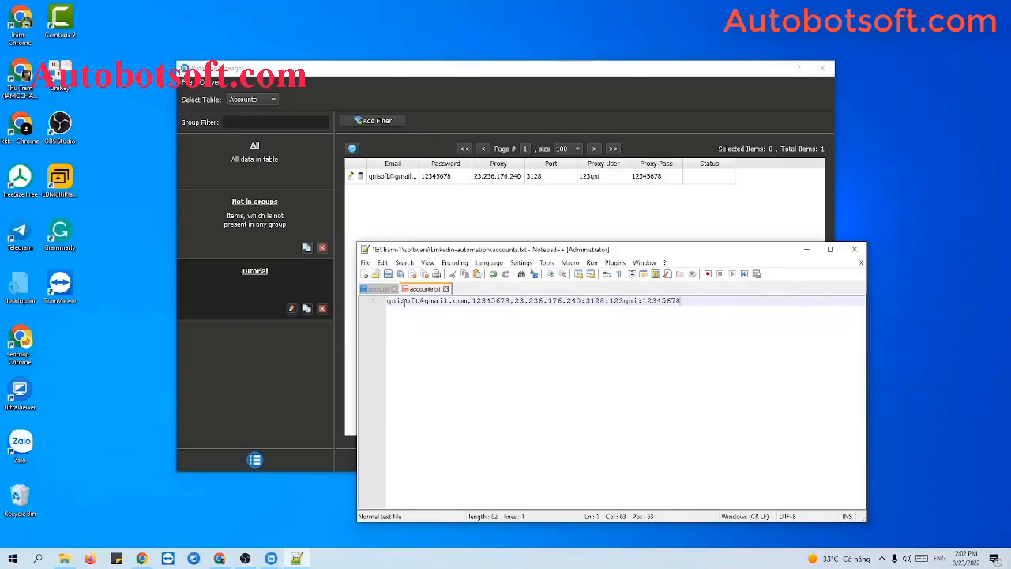
left_click(390, 275)
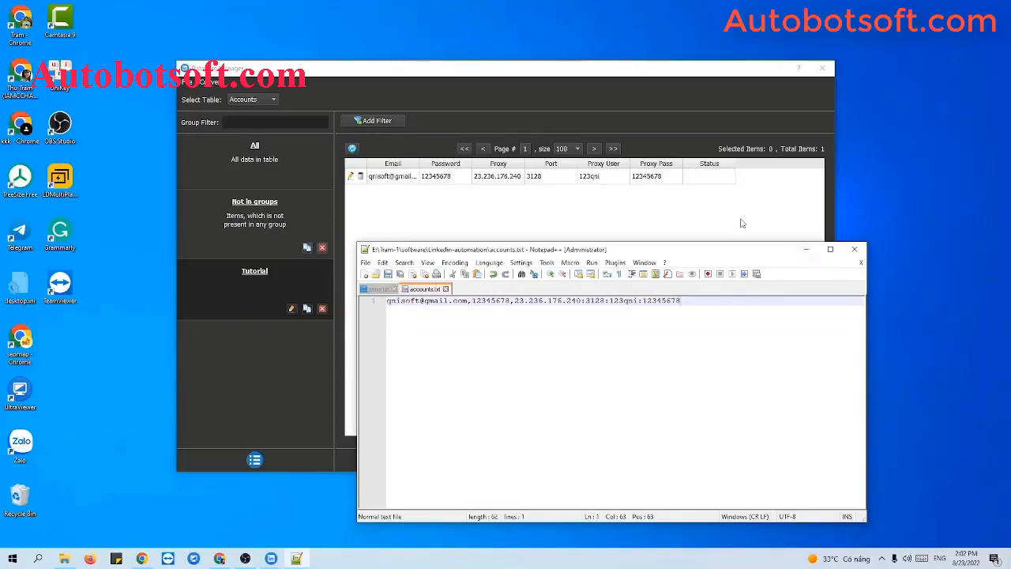
Import accounts.txt into the Accounts table with Convert > Import Csv.
left_click(806, 249)
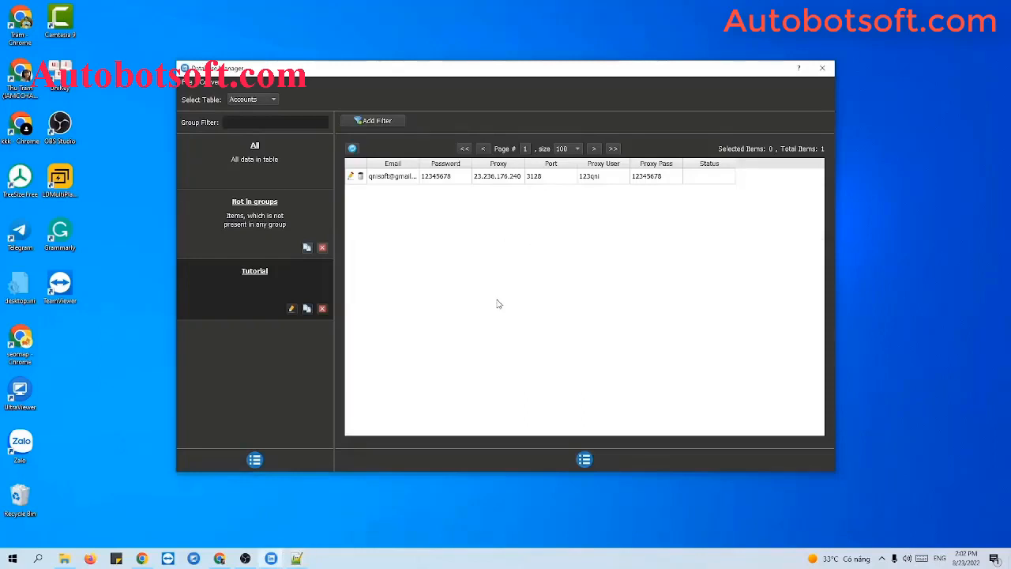
left_click(214, 83)
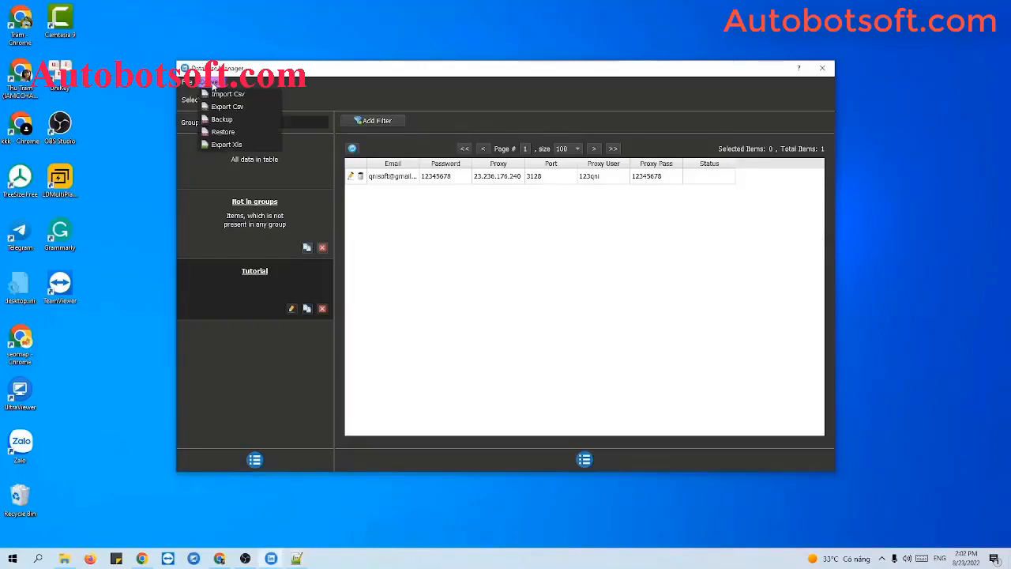
left_click(225, 95)
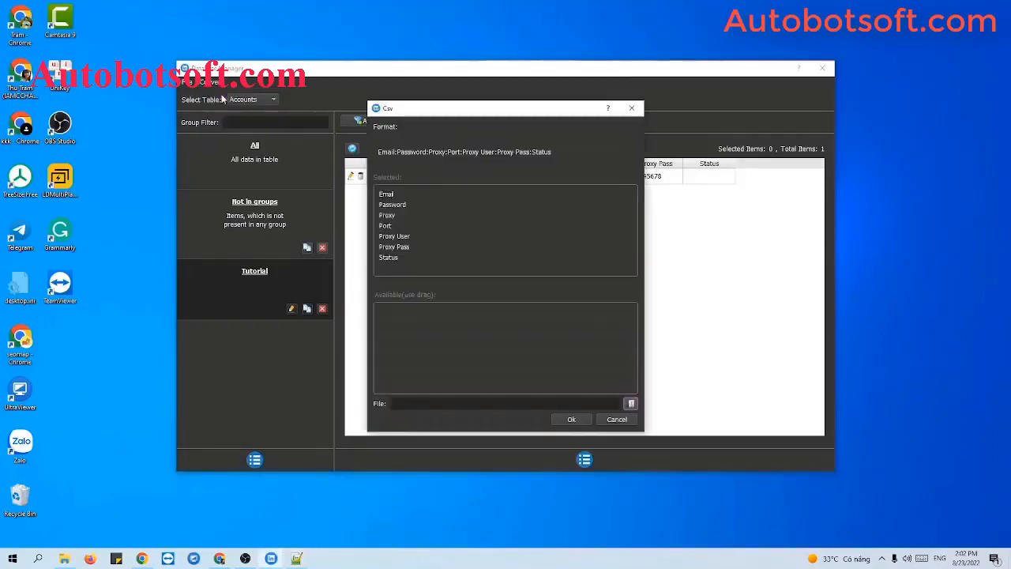
left_click(632, 404)
left_click(506, 193)
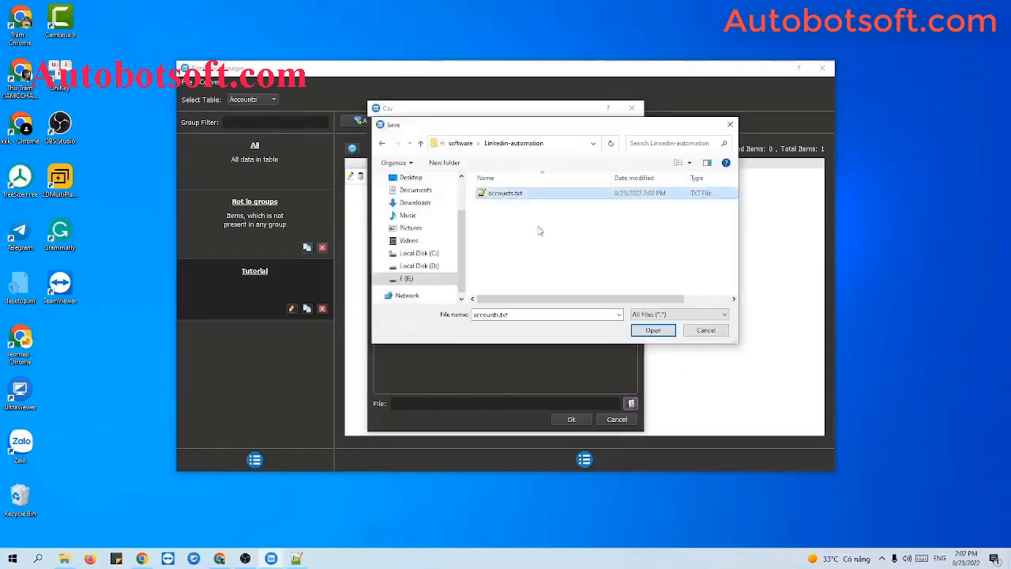
left_click(653, 330)
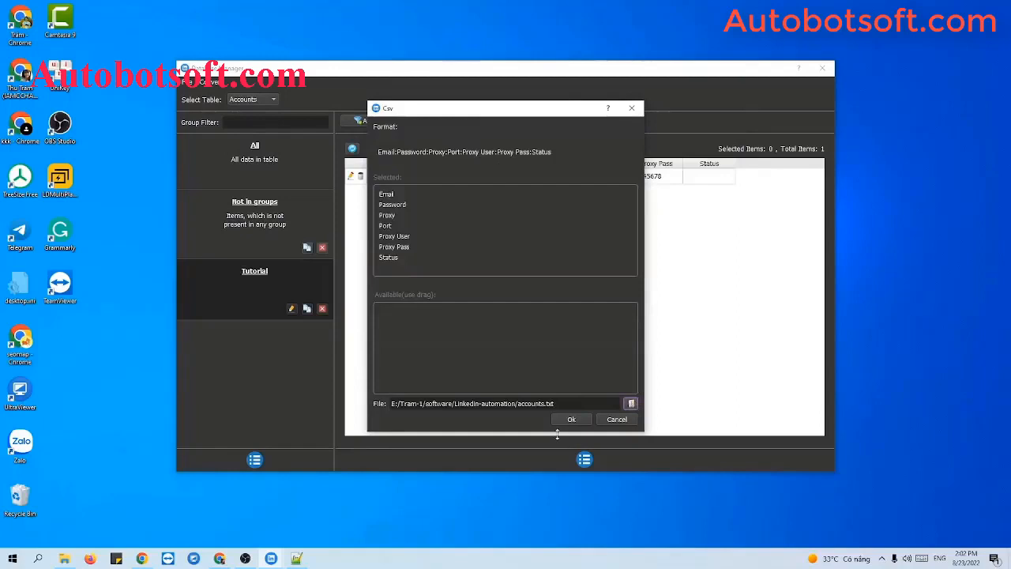
left_click(570, 419)
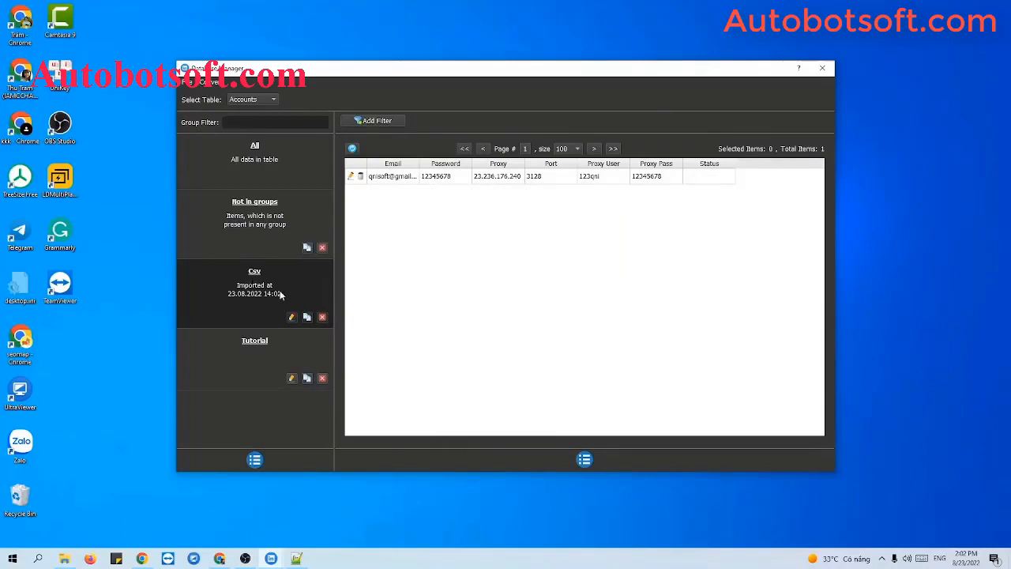
Rename the imported Csv group to 'Tutorial2'.
left_click(292, 317)
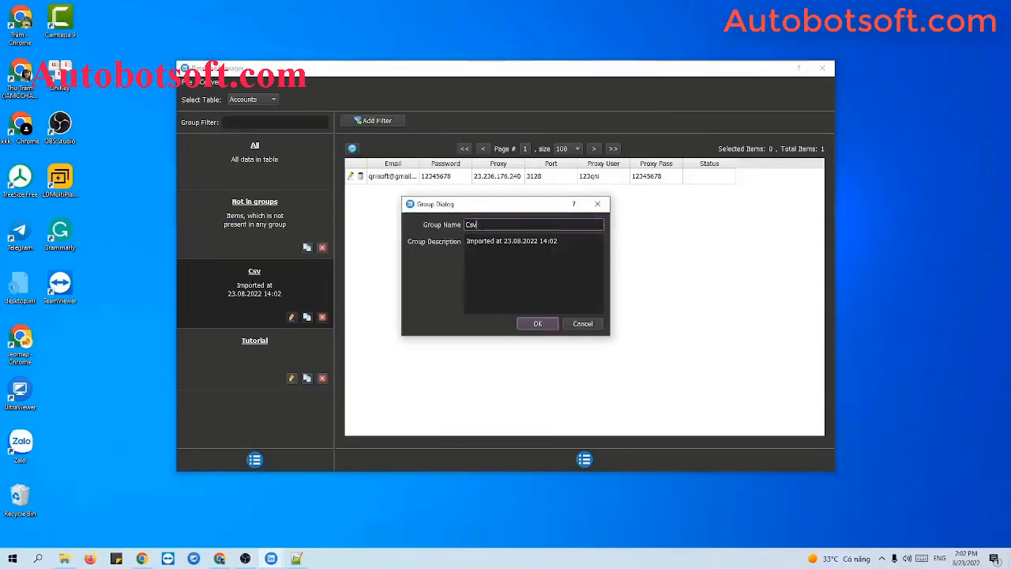
double_click(466, 225)
key("BackSpace")
type("Tutorial2")
left_click(537, 323)
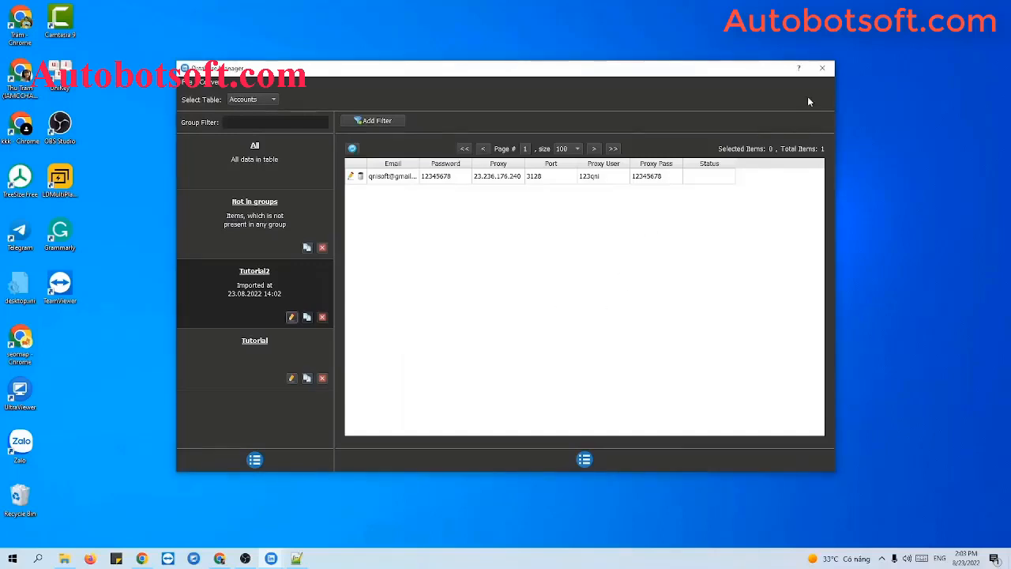
Close the Data Manager, choose Tutorial as the Account List, and set proxy source to From File.
left_click(822, 69)
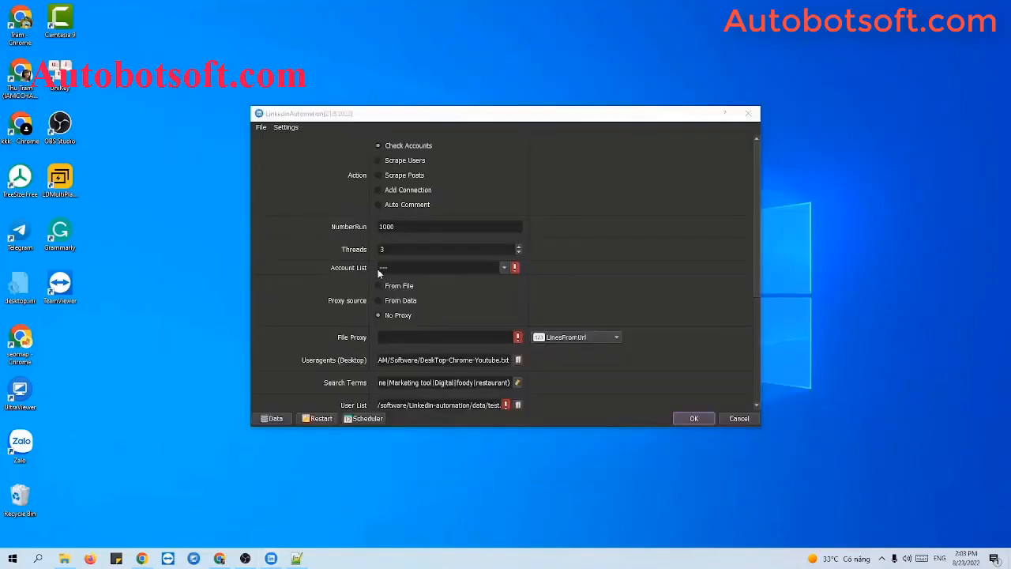
left_click(501, 268)
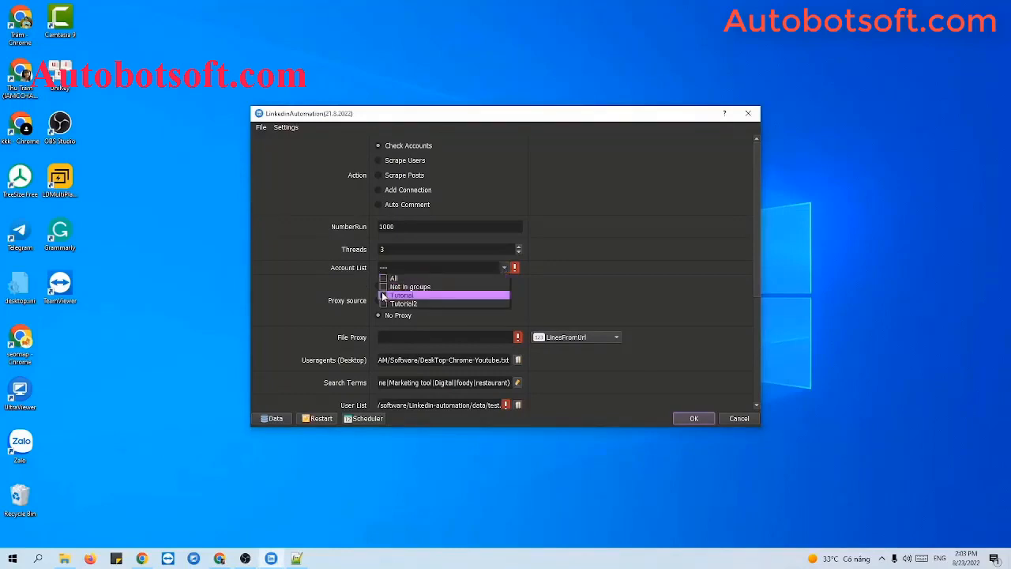
left_click(383, 296)
left_click(577, 293)
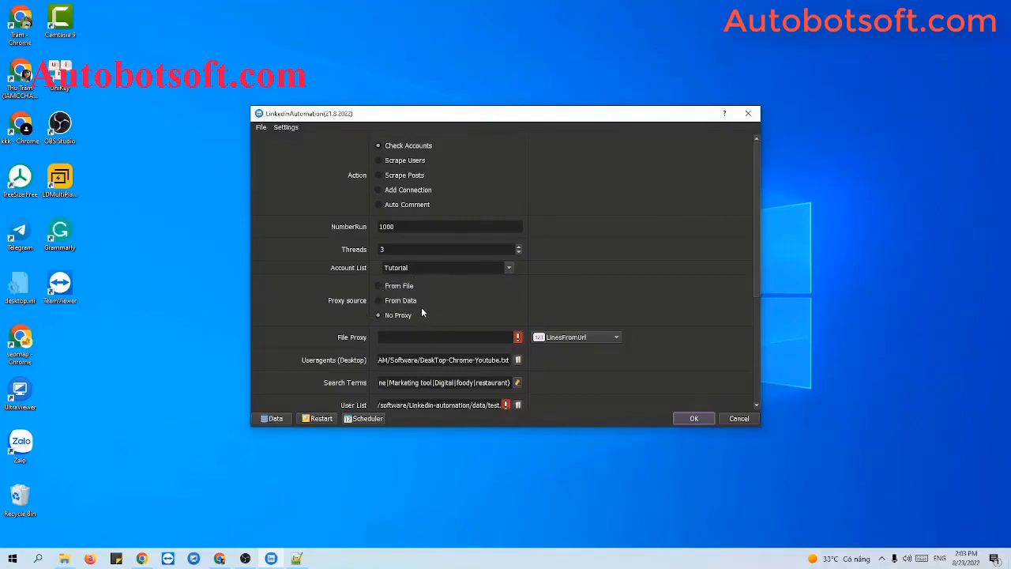
left_click(379, 287)
Paste the proxy list location into File Proxy and switch loading to LinesFromFile.
left_click(446, 337)
type("https://trangtimviec.com/linkedinauto.txt")
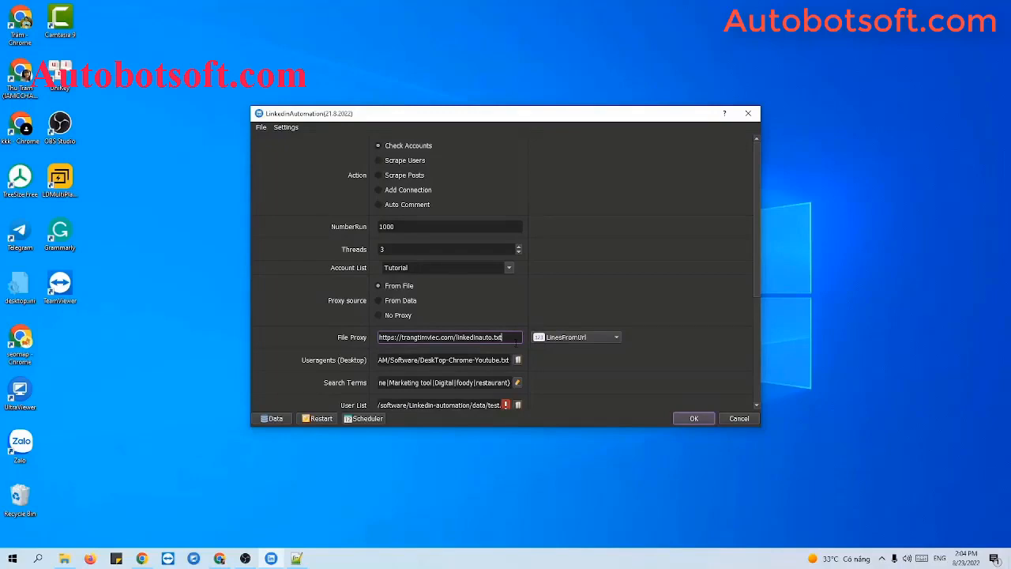
left_click(553, 337)
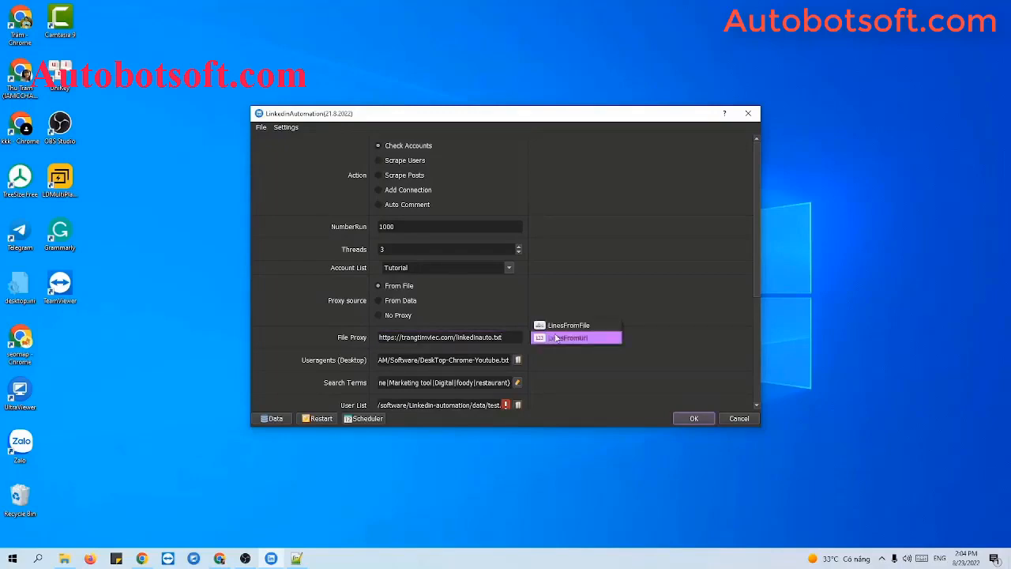
left_click(560, 329)
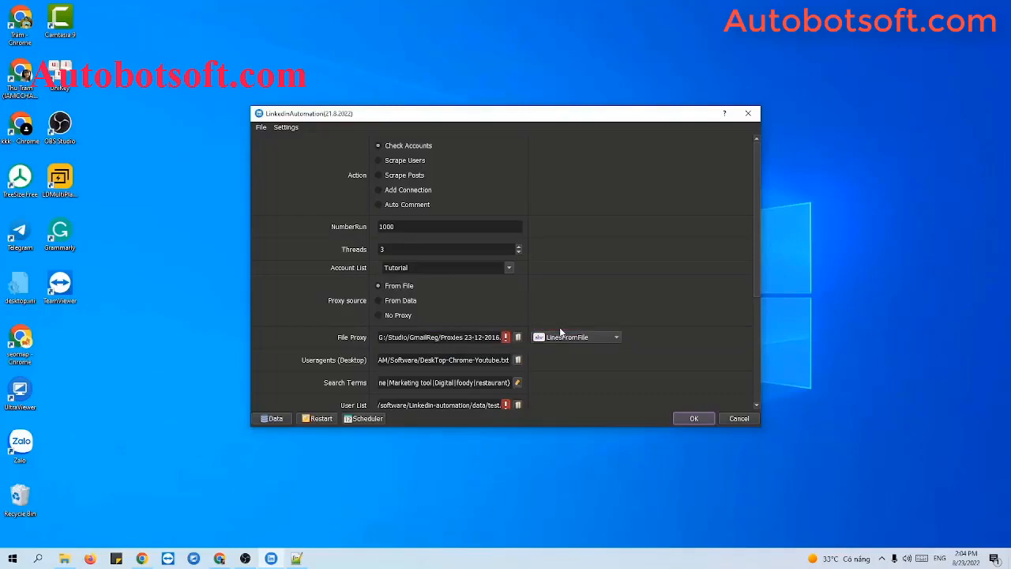
Create a new text file named proxy-file.txt in the Linkedin-automation folder.
left_click(64, 559)
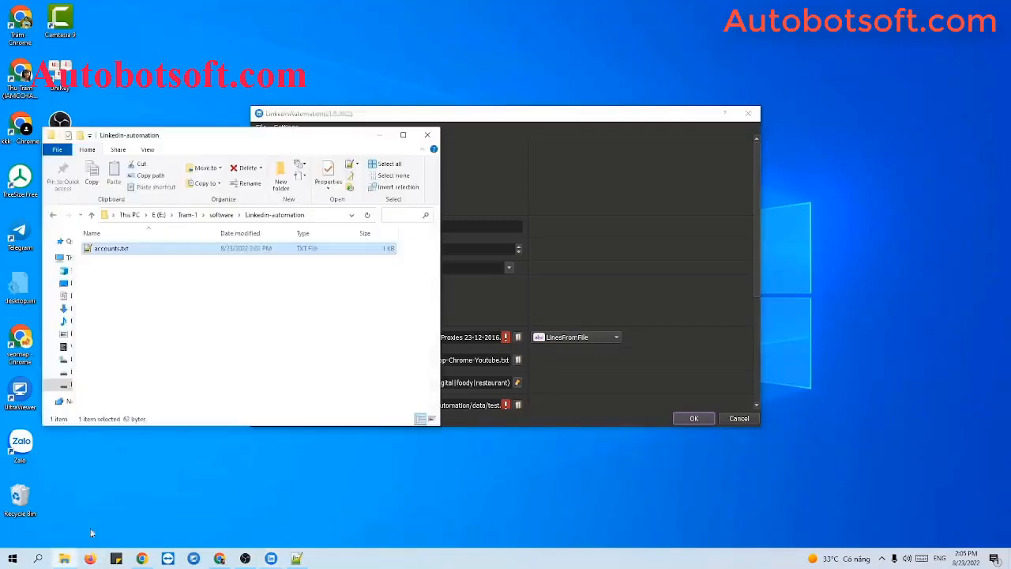
right_click(140, 287)
mouse_move(172, 415)
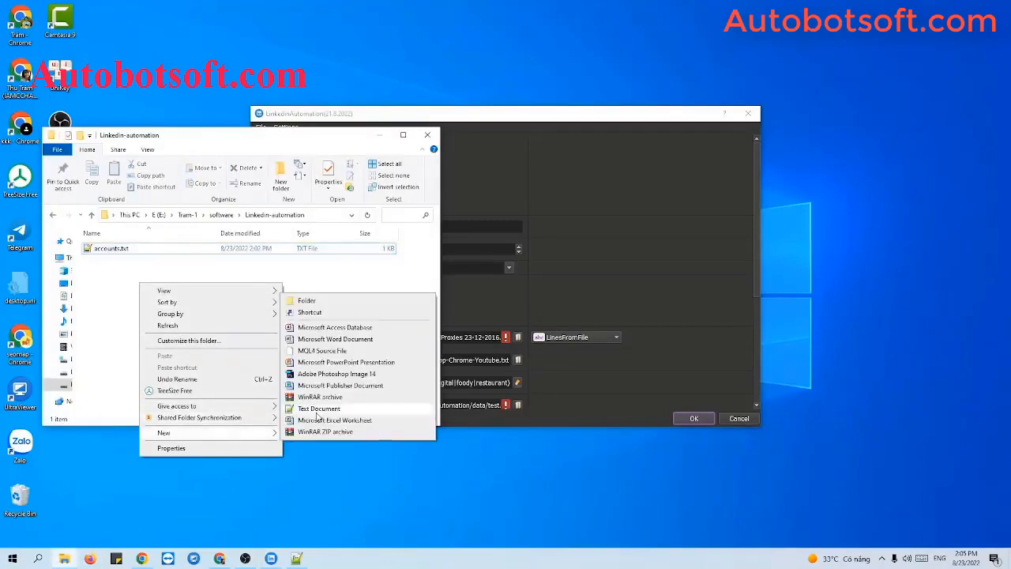
left_click(320, 409)
type("pro")
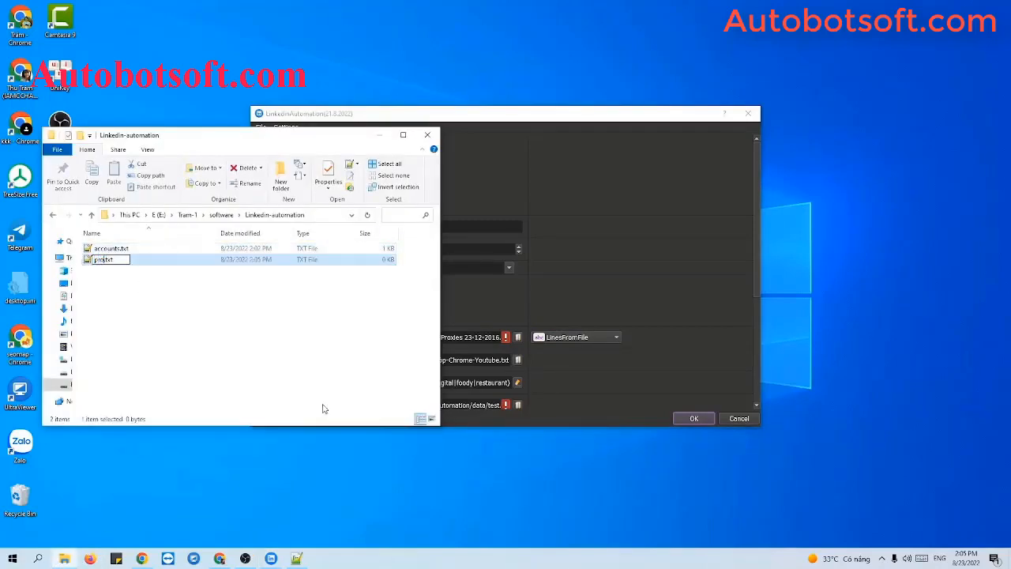
type("xy-file")
key("Return")
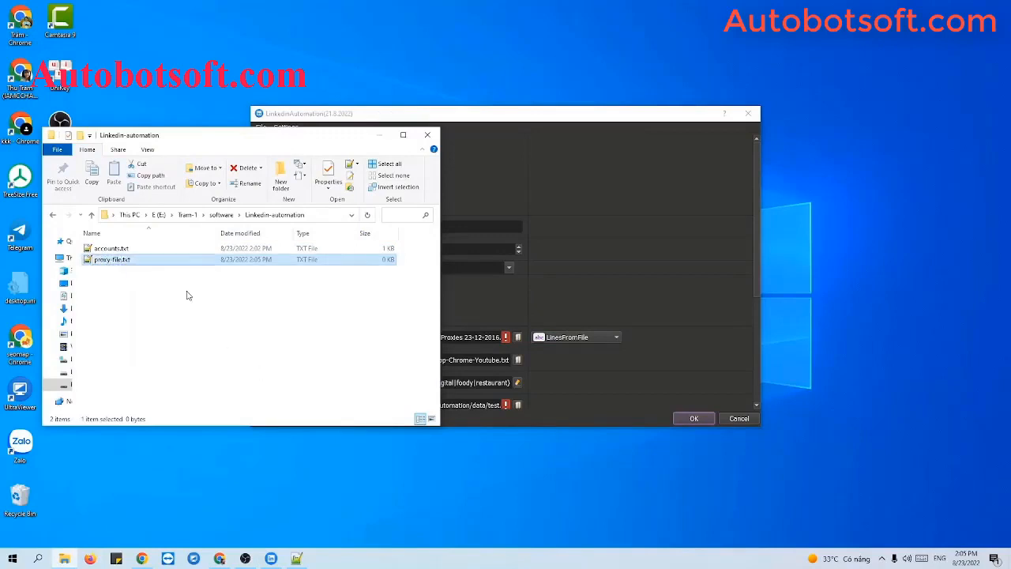
Paste the 30 proxy addresses into proxy-file.txt in Notepad++ and save it.
double_click(181, 262)
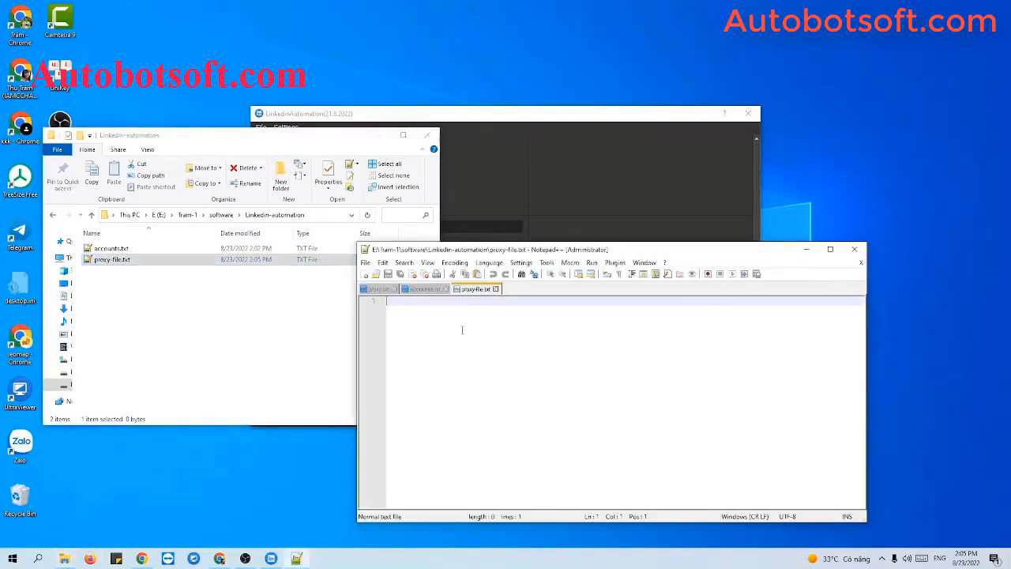
key("ctrl+v")
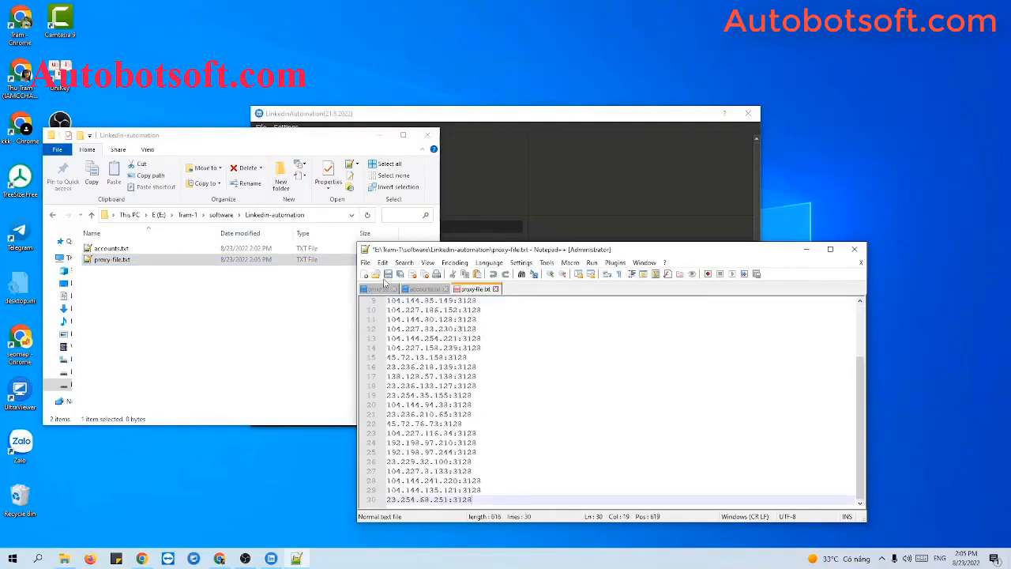
left_click(388, 274)
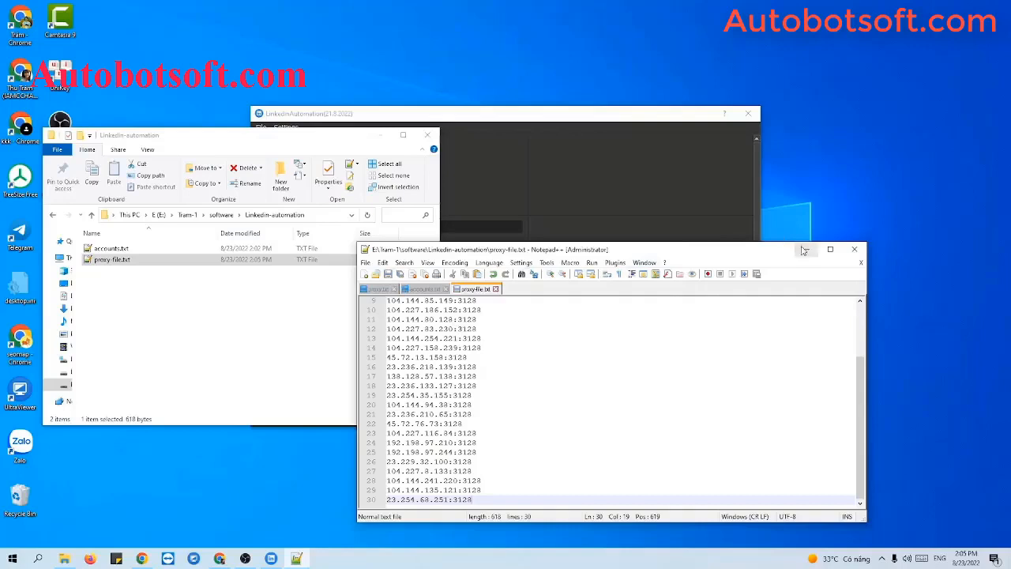
left_click(806, 249)
Point File Proxy to proxy-file.txt in the Linkedin-automation folder and set proxy source to From Data.
left_click(378, 136)
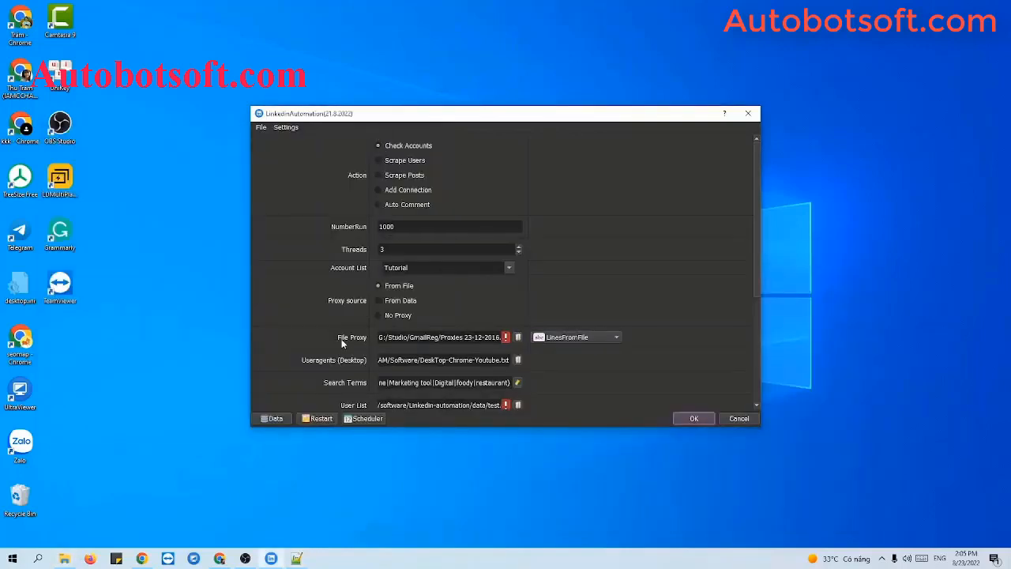
left_click(517, 337)
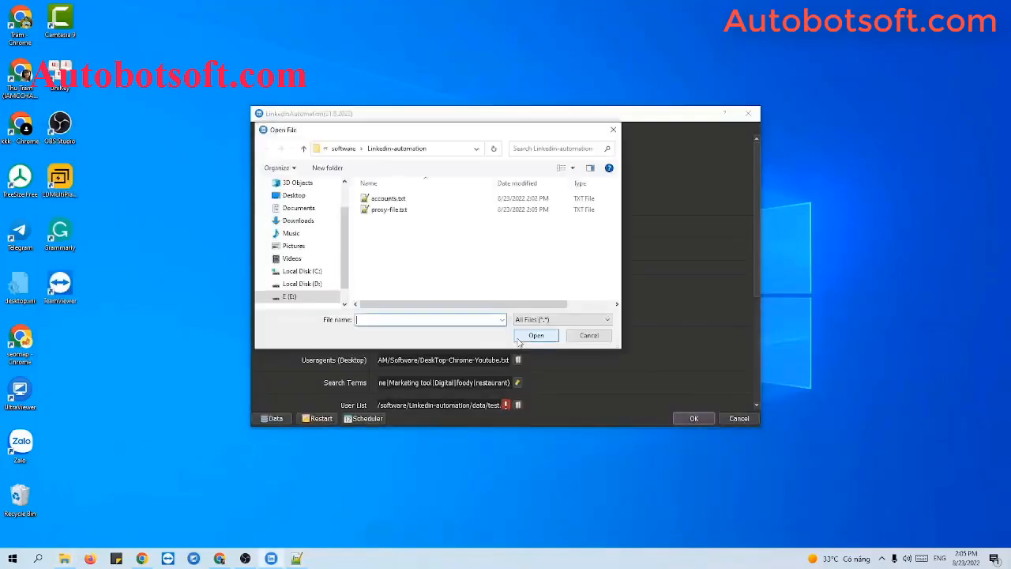
left_click(387, 210)
left_click(536, 335)
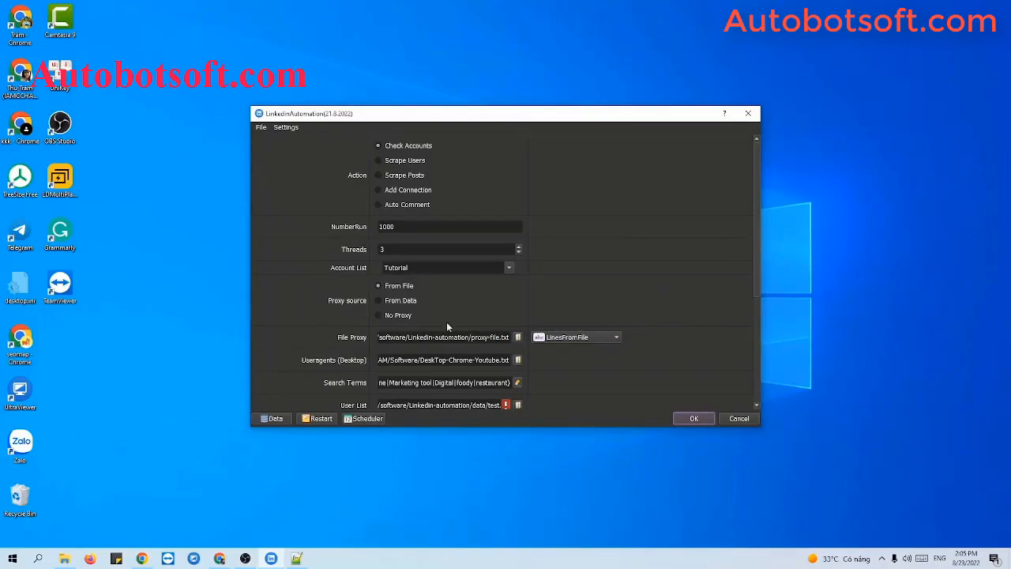
left_click(379, 303)
Review the account Data Manager, then switch the proxy source to No Proxy.
left_click(273, 418)
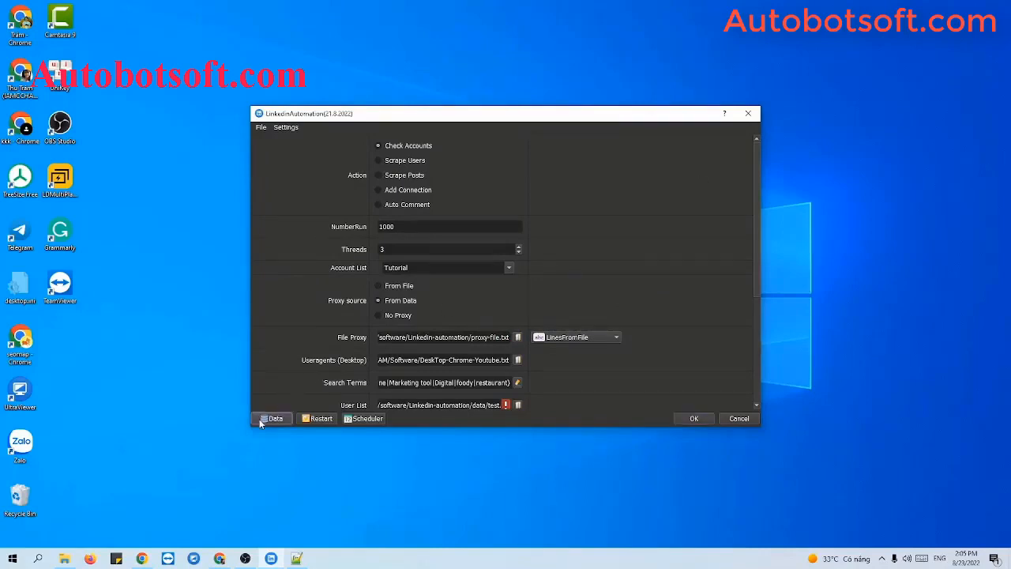
left_click(266, 418)
left_click(378, 316)
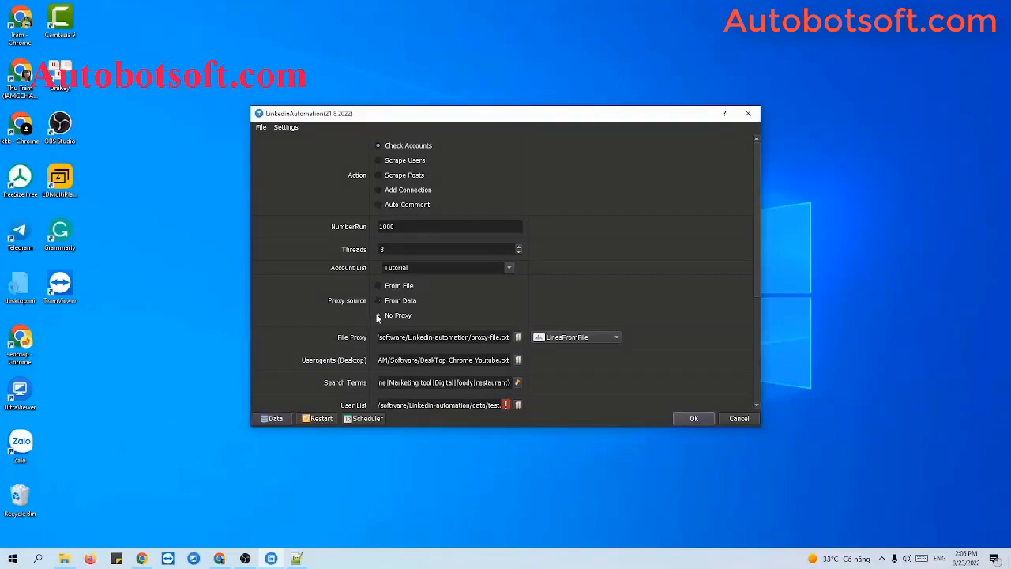
left_click(378, 316)
scroll(717, 321, "down", 1)
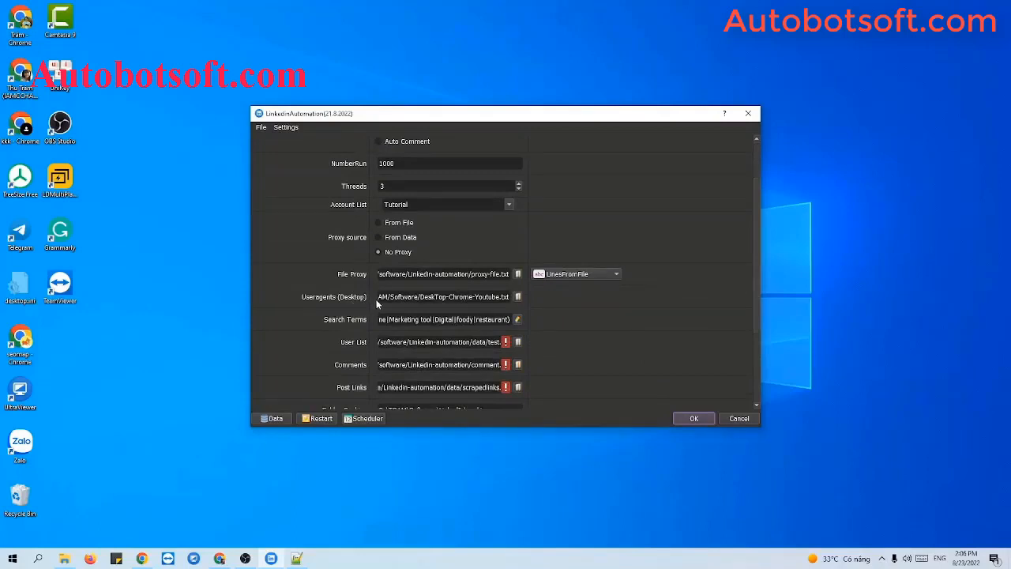
Set Useragents (Desktop) to DeskTop-Chrome-Youtube.txt from the Linkedin-automation folder.
left_click(65, 559)
left_click(634, 308)
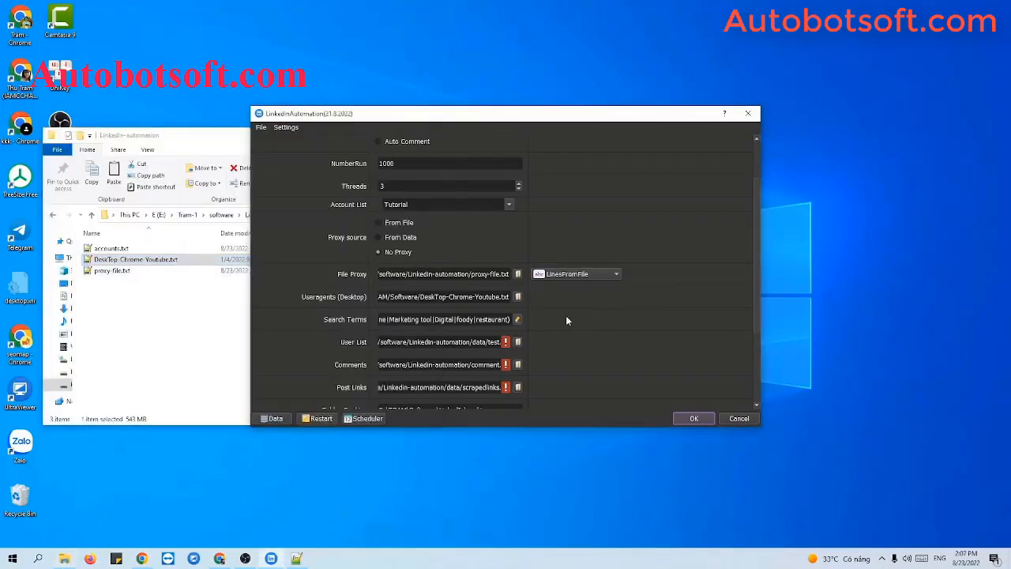
left_click(518, 298)
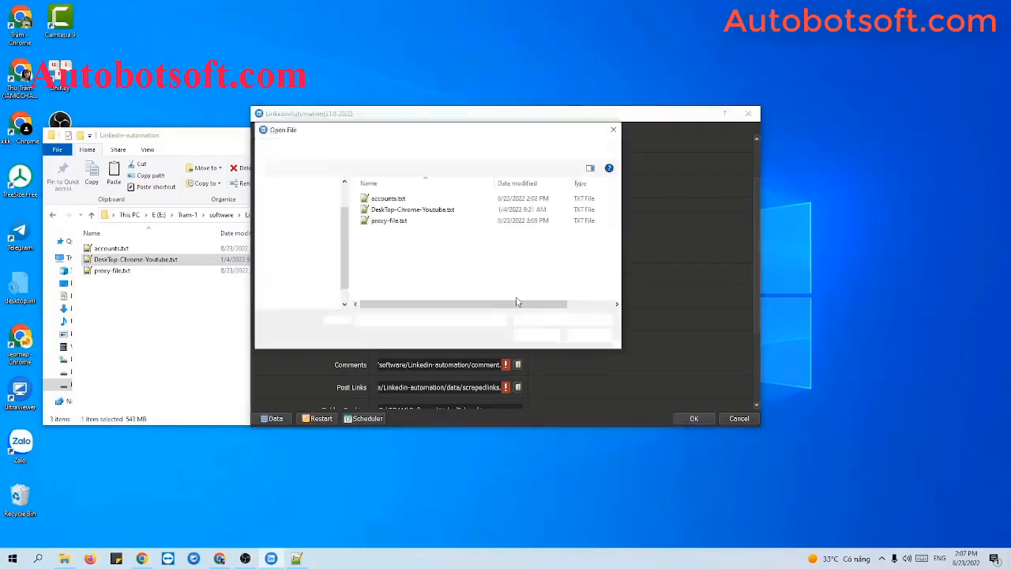
left_click(536, 336)
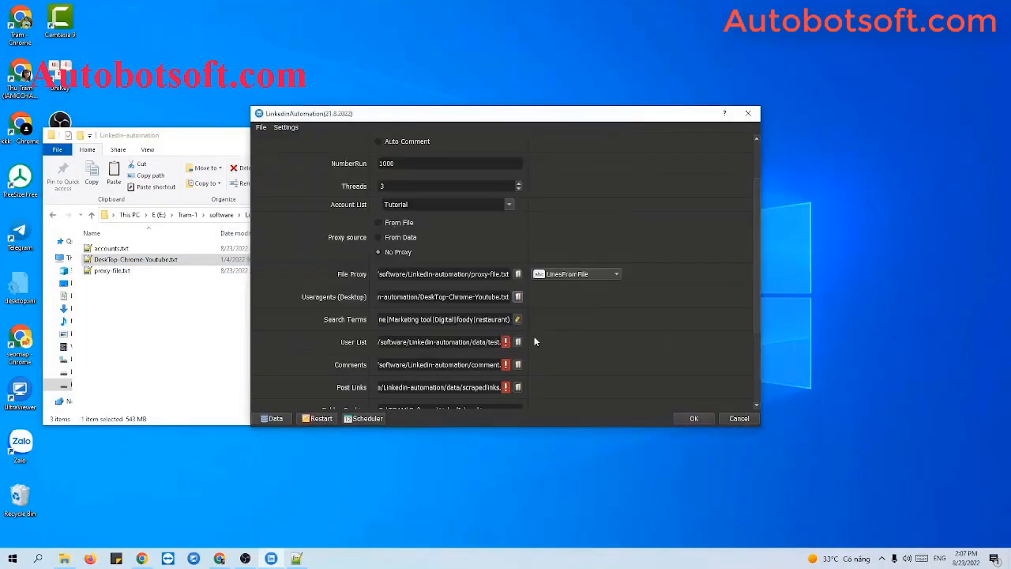
Minimize the folder window and scroll the settings down to the Folder Cookies and Folder Data rows.
left_click(242, 163)
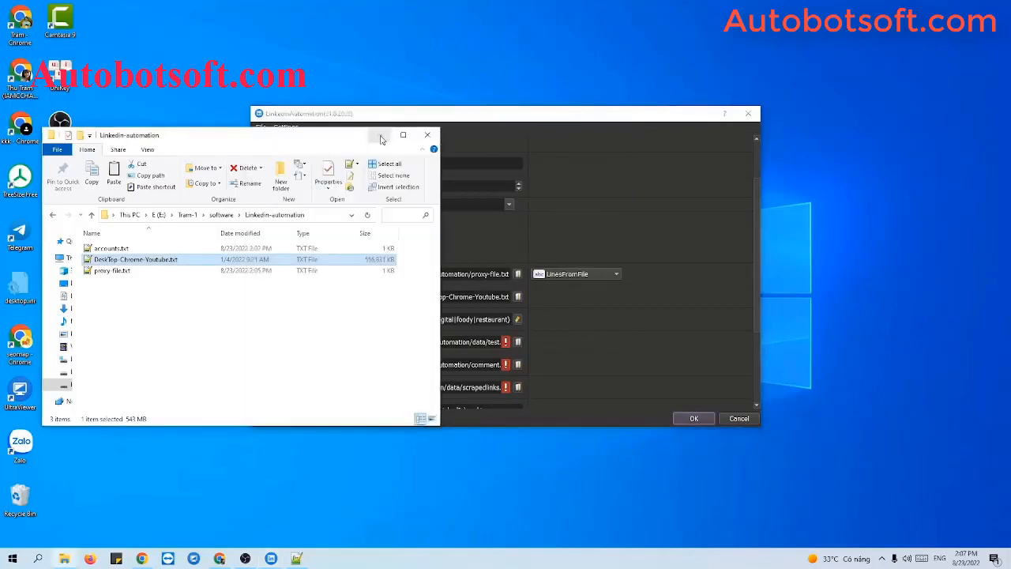
left_click(379, 136)
scroll(614, 347, "down", 2)
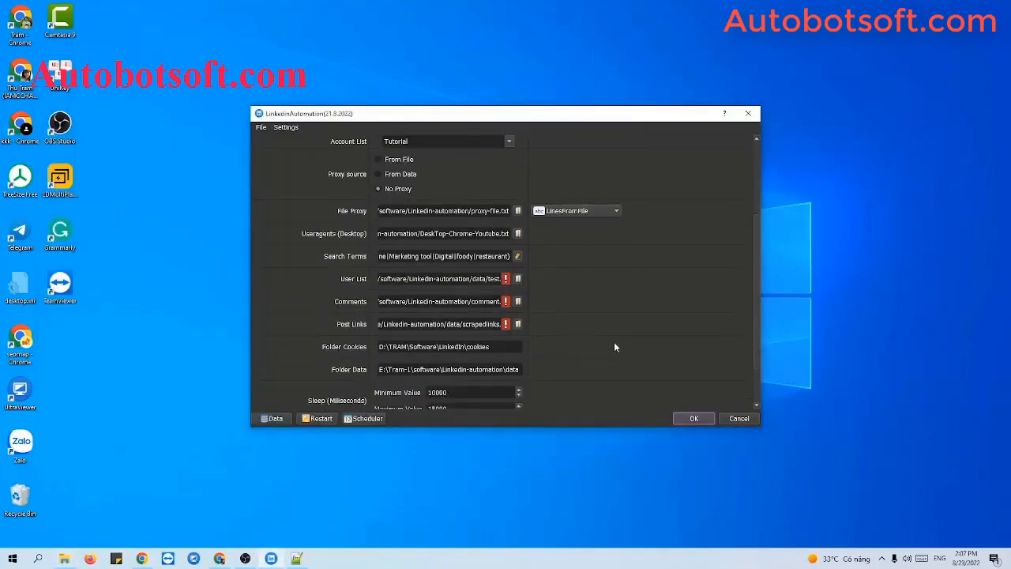
scroll(615, 347, "down", 1)
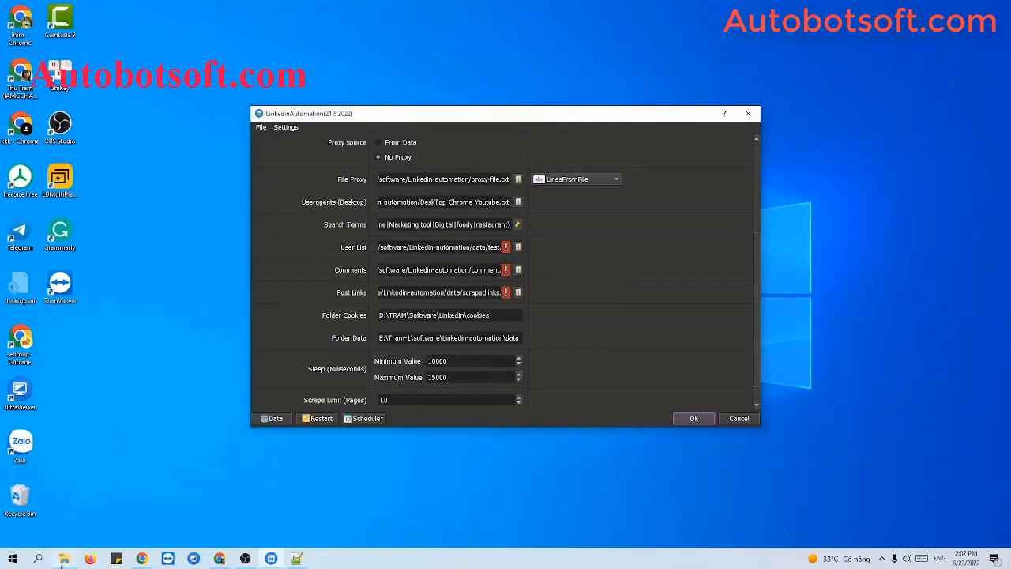
Create two new folders, 'cookies' and 'data', inside the Linkedin-automation folder.
left_click(64, 558)
right_click(124, 298)
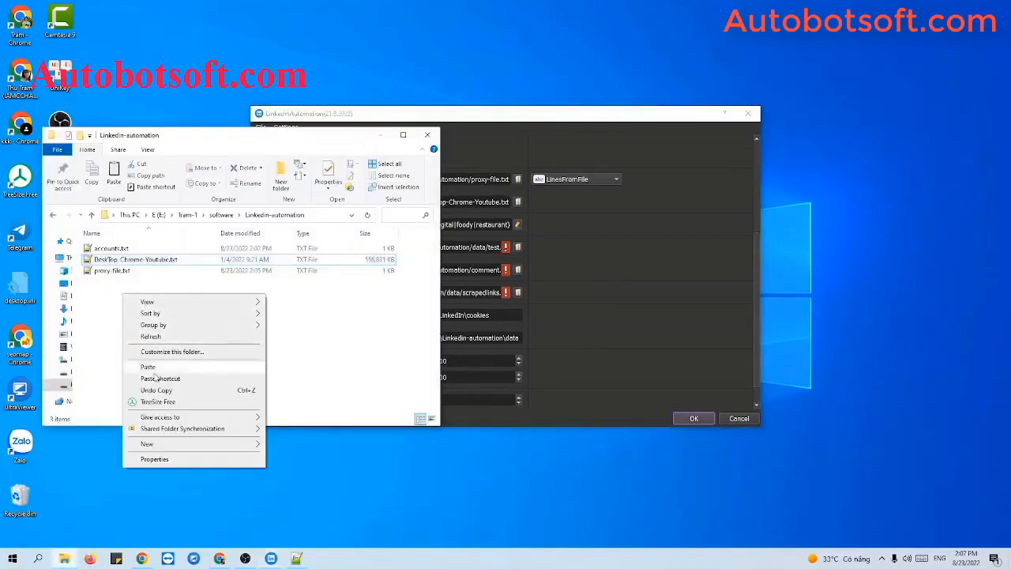
mouse_move(158, 447)
left_click(300, 313)
type("cookies")
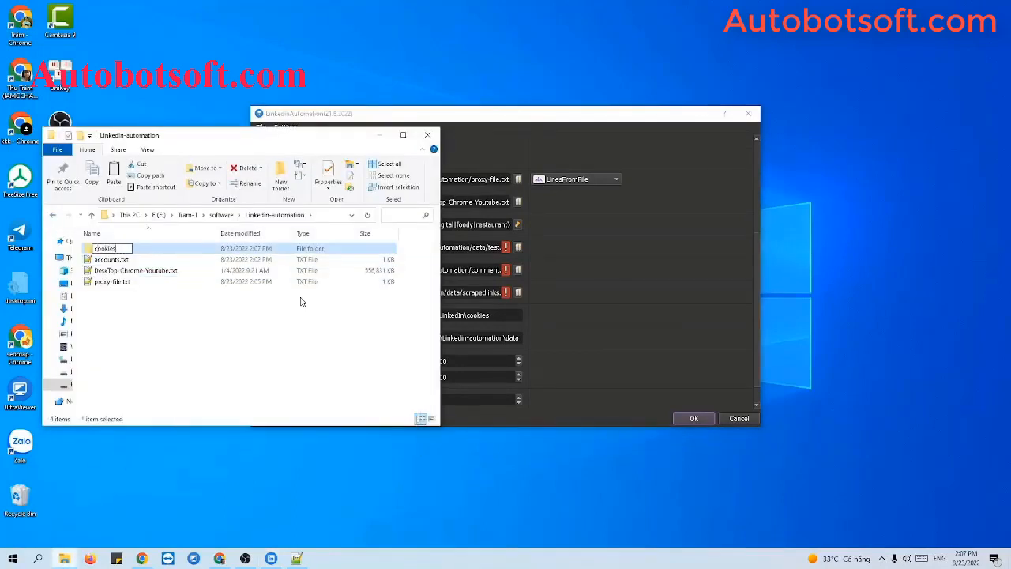
key("Return")
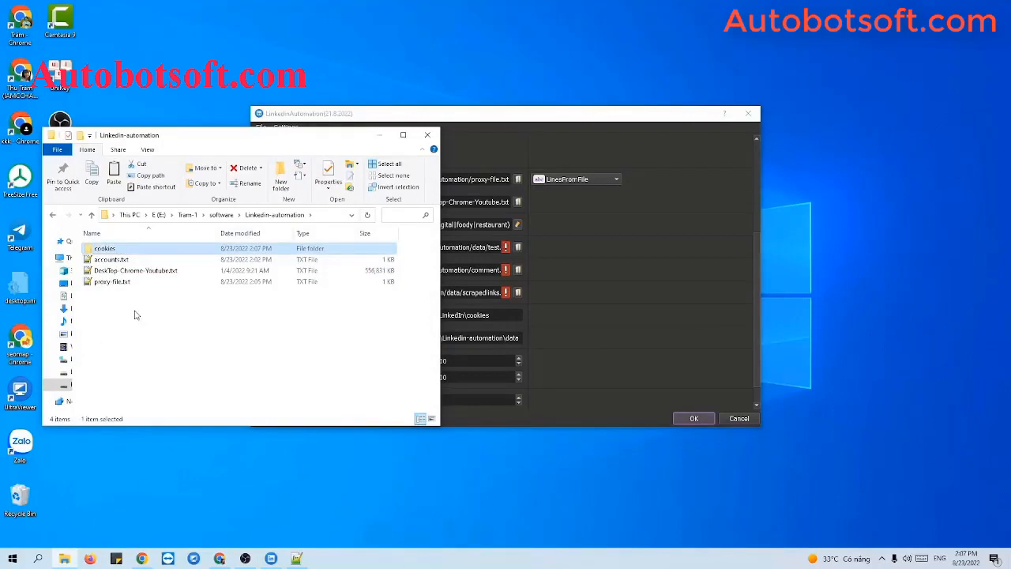
right_click(132, 313)
mouse_move(173, 461)
left_click(314, 329)
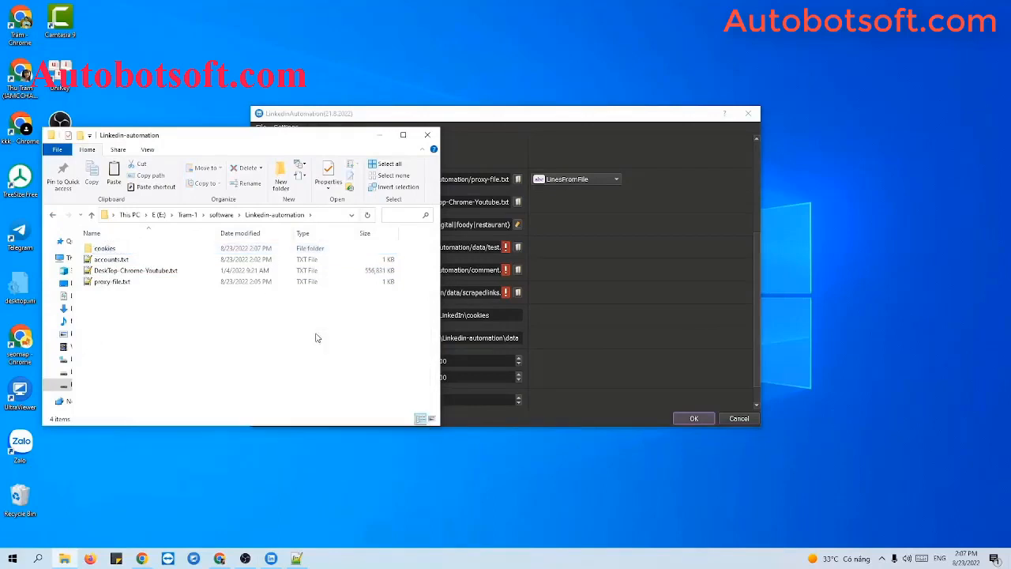
type("data")
key("Return")
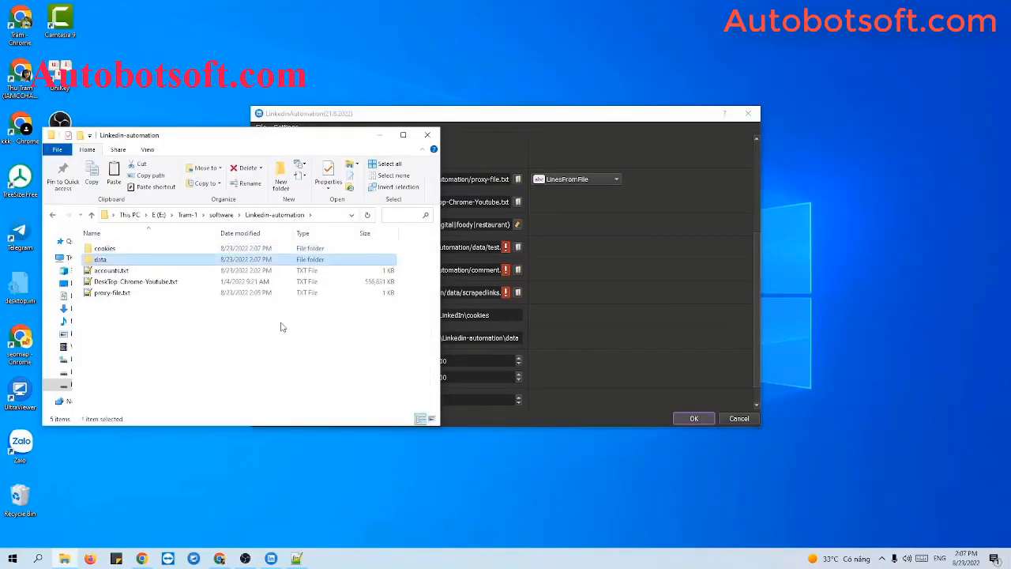
Copy the cookies folder's path and paste it into Folder Cookies.
double_click(164, 249)
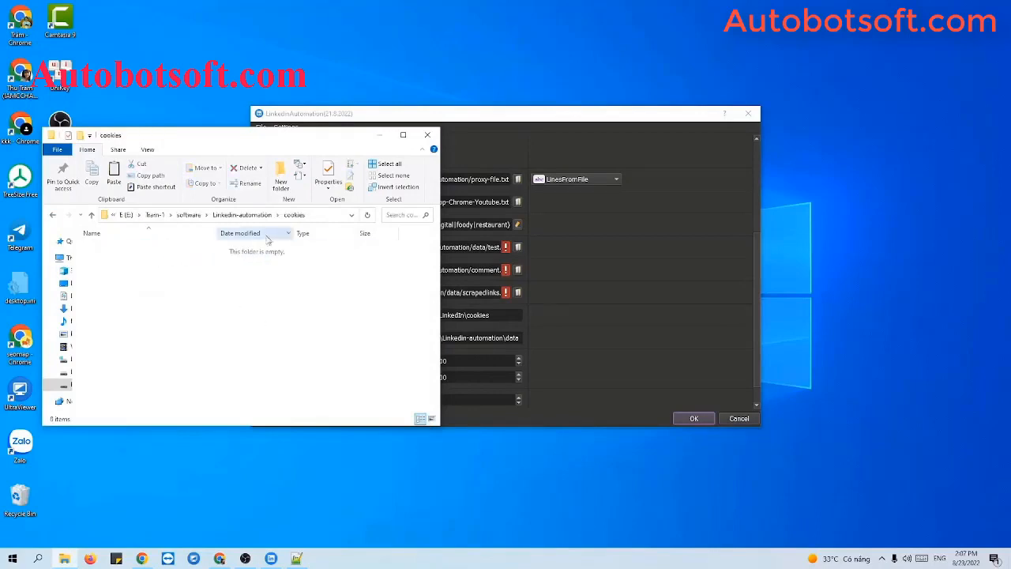
left_click(319, 215)
key("ctrl+c")
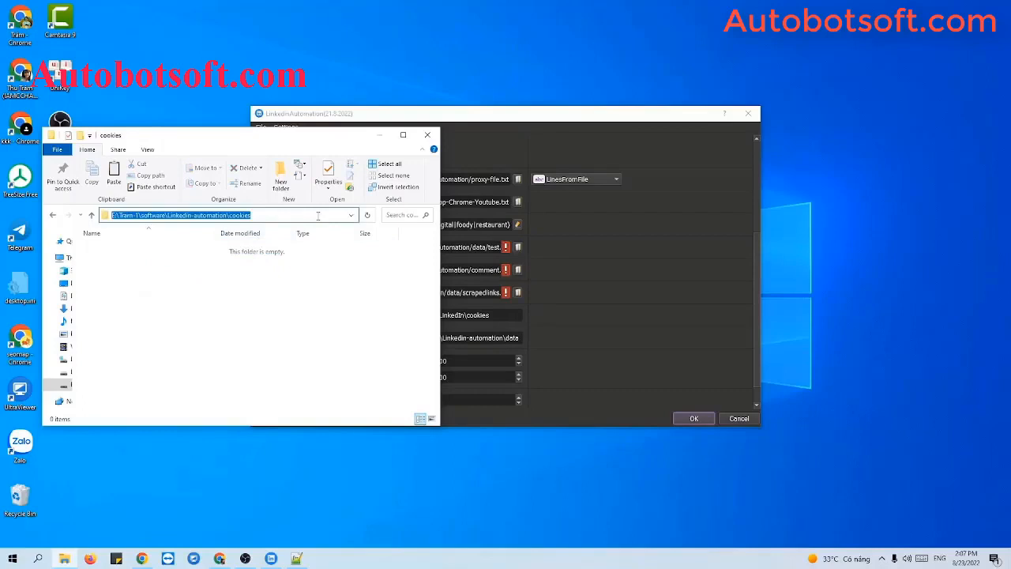
left_click(632, 261)
triple_click(475, 314)
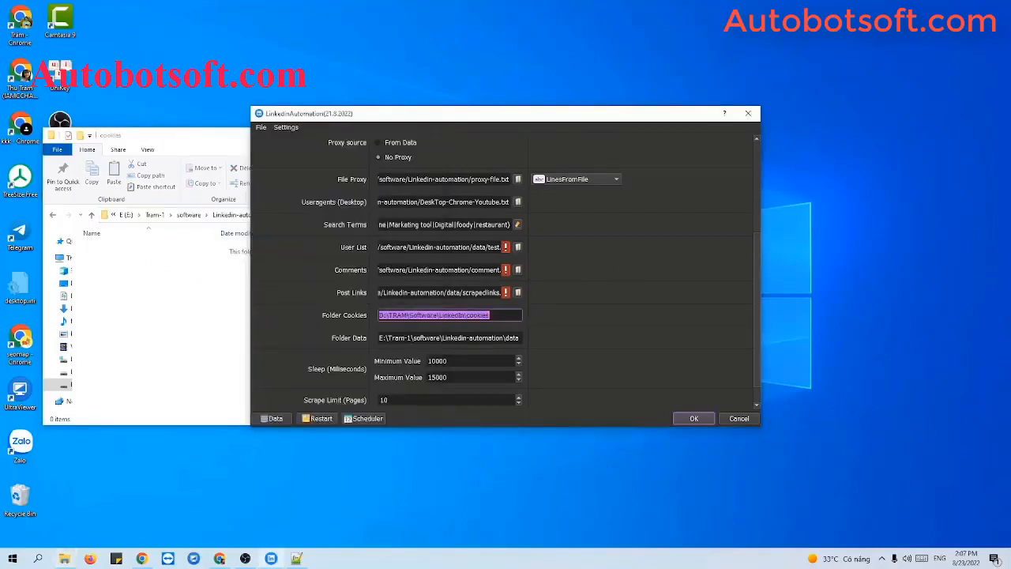
key("ctrl+v")
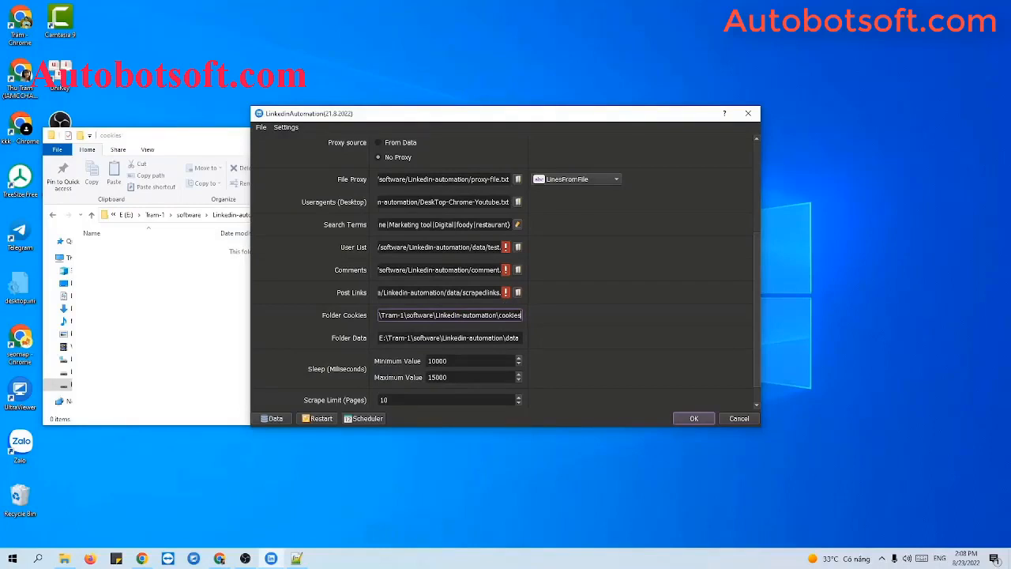
Set Folder Data to E:\Tram-1\software\Linkedin-automation\data by pasting the data folder's path.
left_click(83, 300)
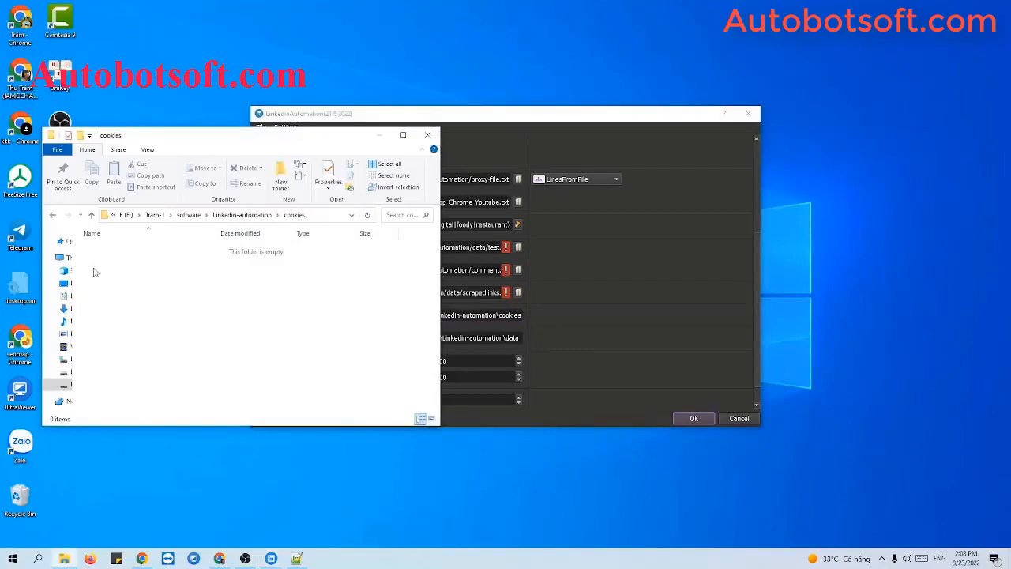
left_click(54, 215)
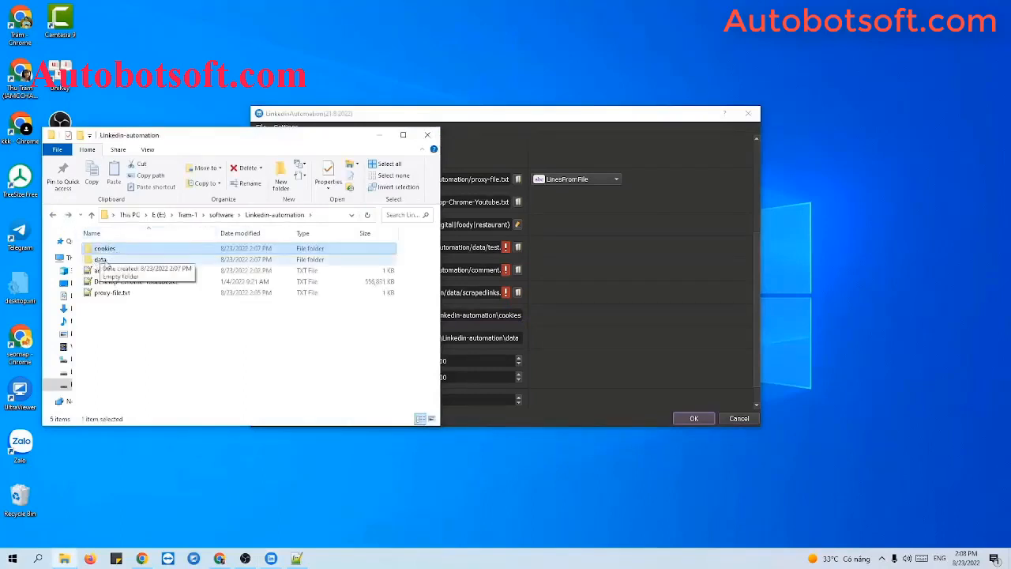
left_click(115, 261)
double_click(115, 263)
left_click(306, 213)
key("ctrl+c")
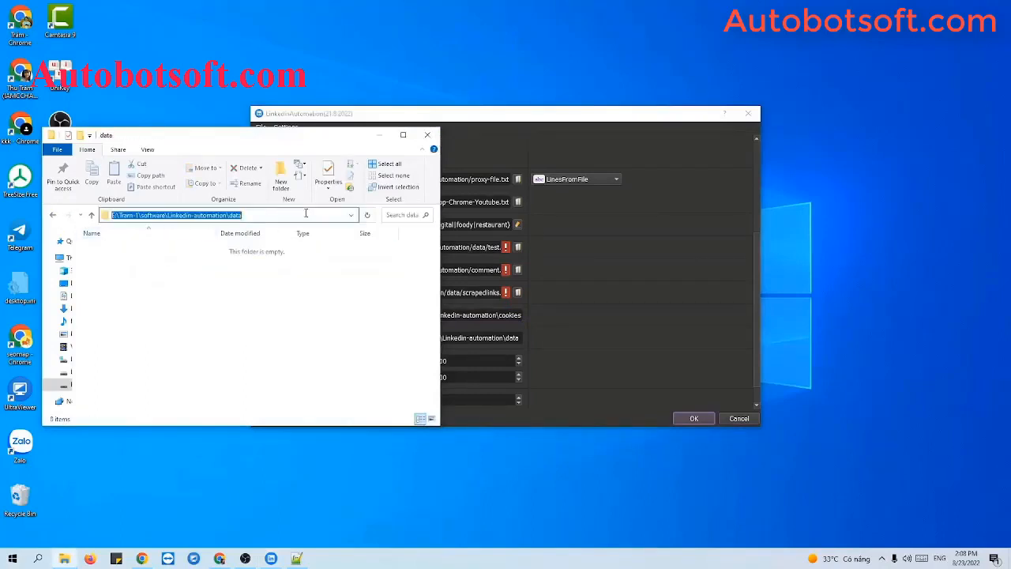
left_click(629, 311)
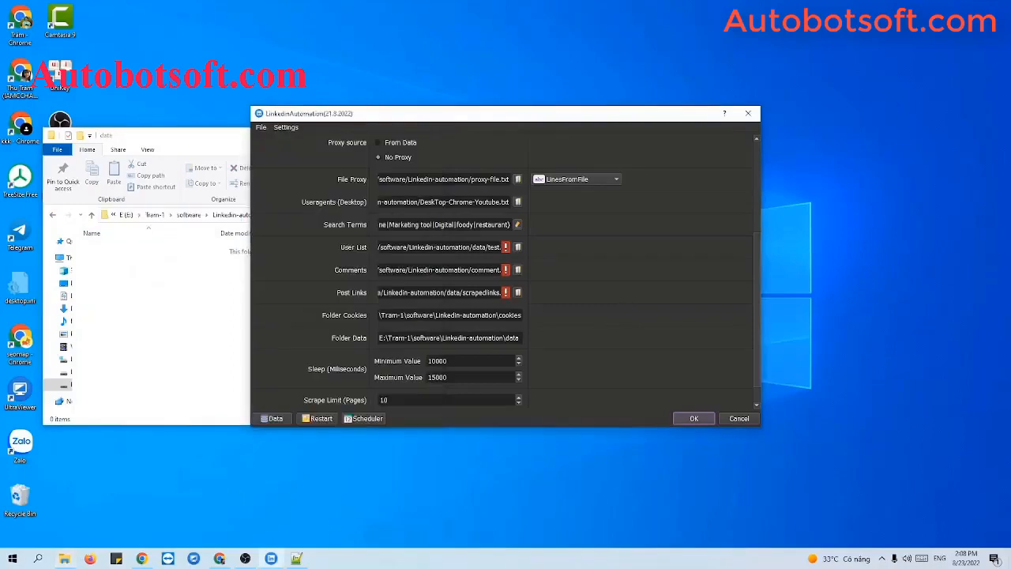
triple_click(479, 340)
key("ctrl+v")
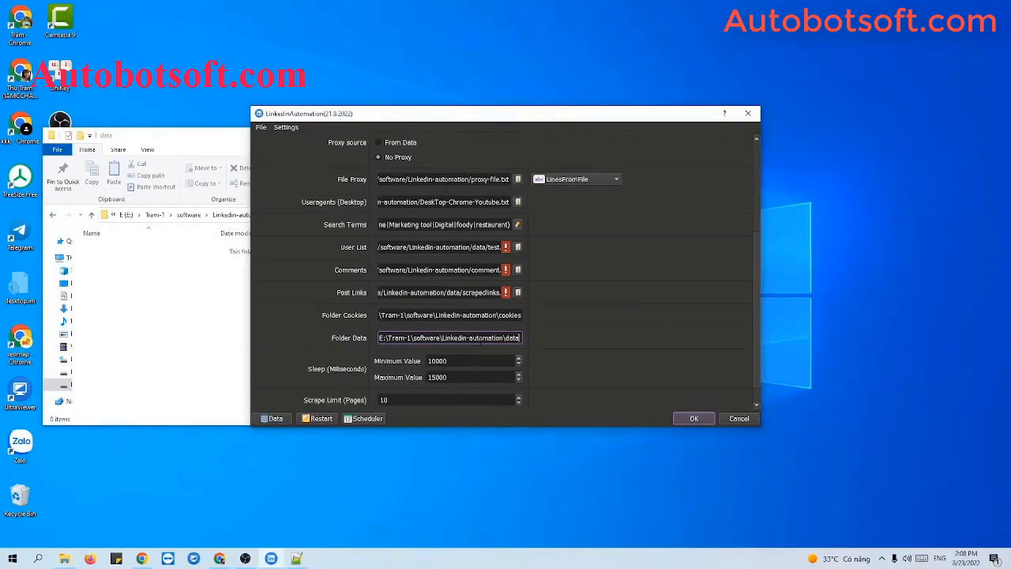
Scroll down the settings and select the maximum sleep time field.
scroll(316, 346, "down", 1)
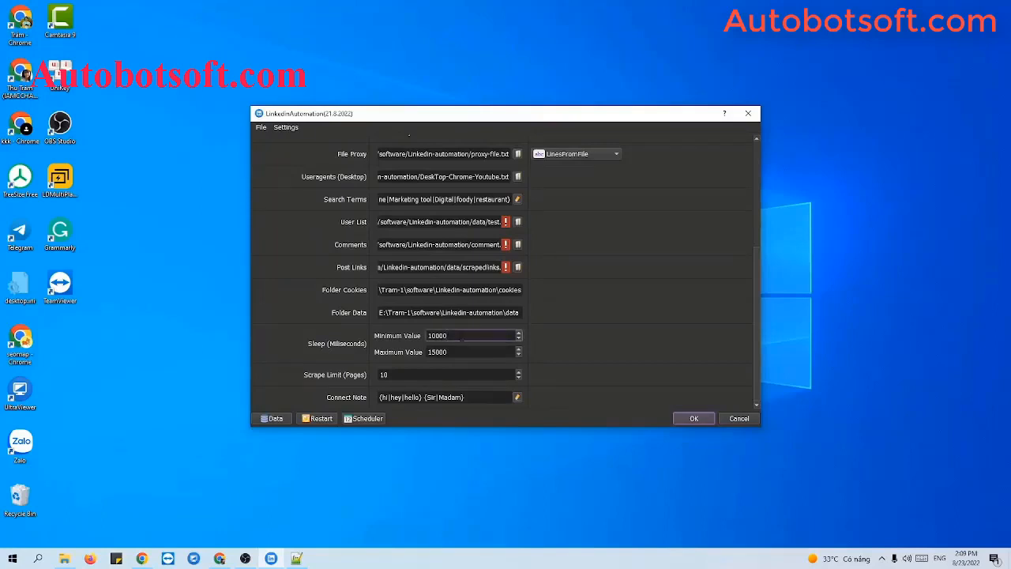
left_click(455, 353)
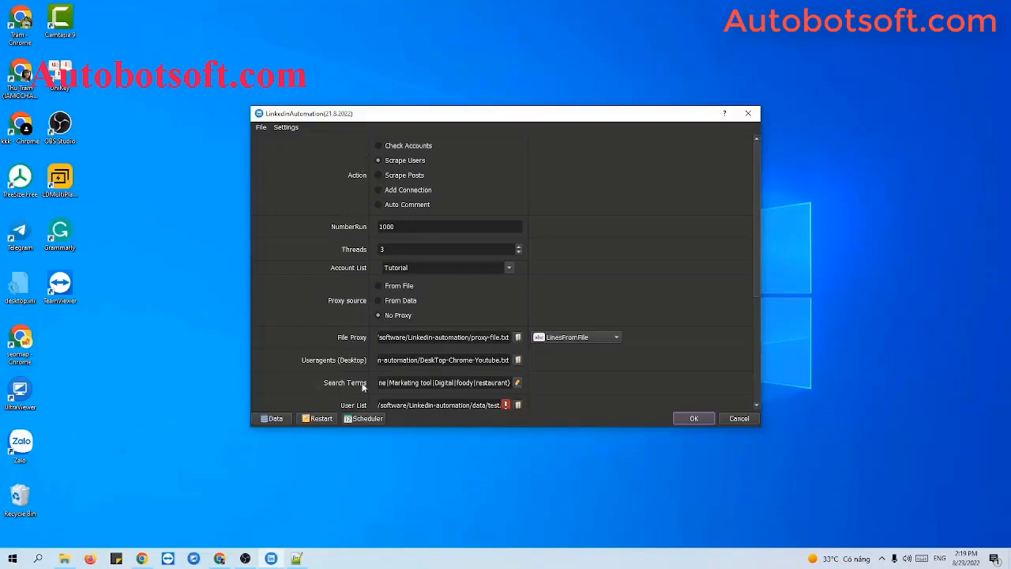
left_click(517, 383)
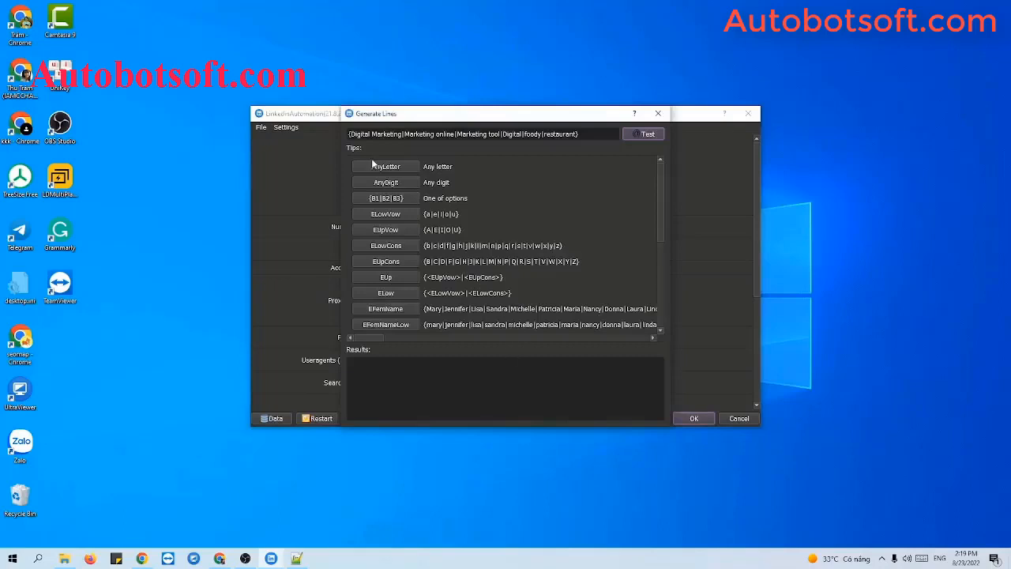
left_click(373, 135)
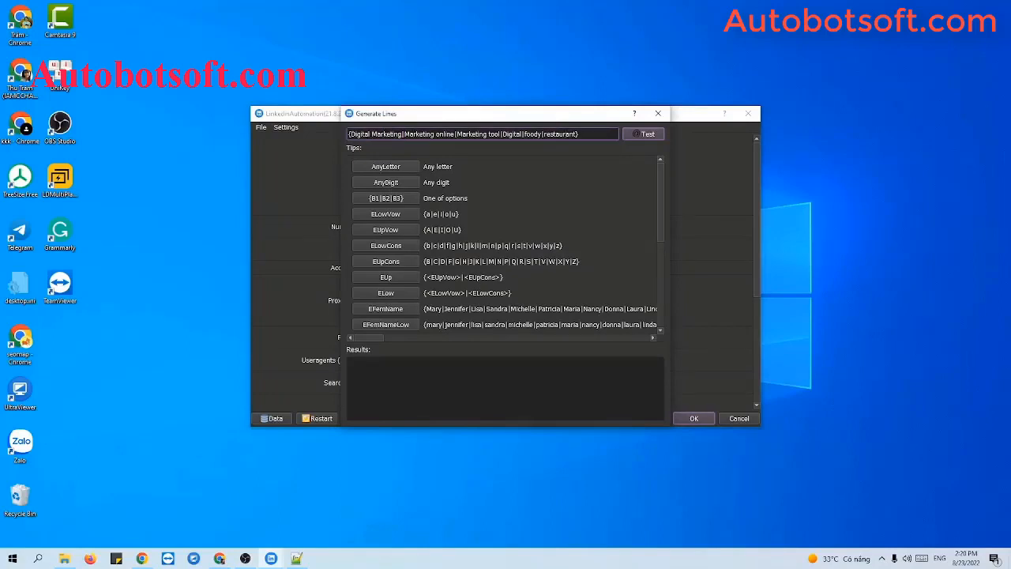
left_click(644, 136)
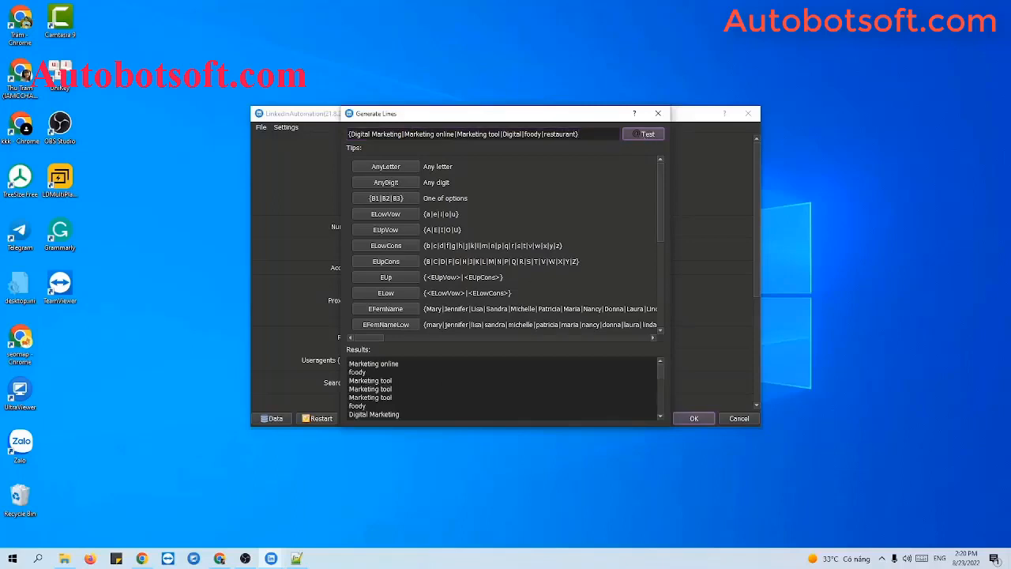
scroll(433, 395, "down", 4)
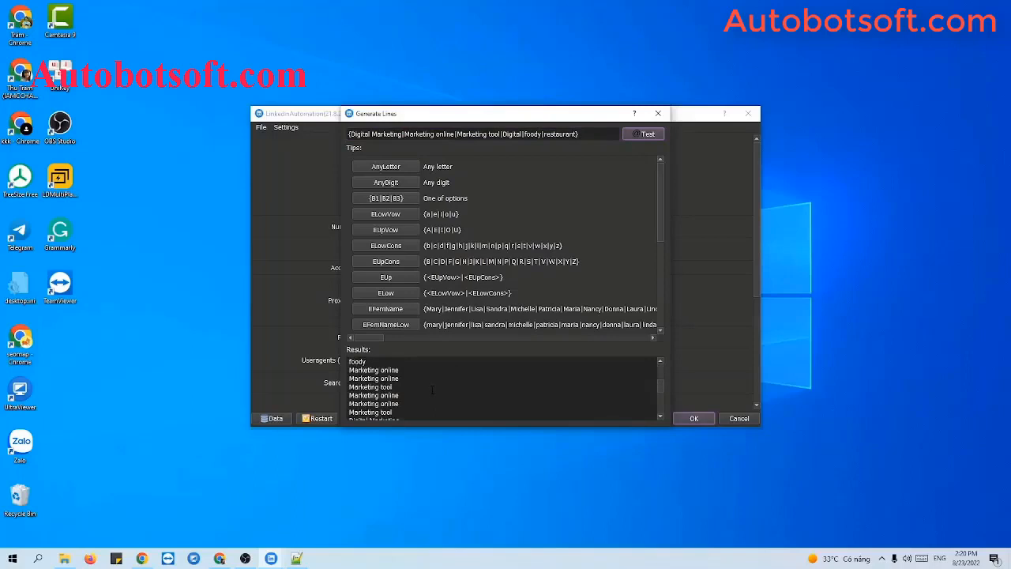
scroll(433, 389, "up", 3)
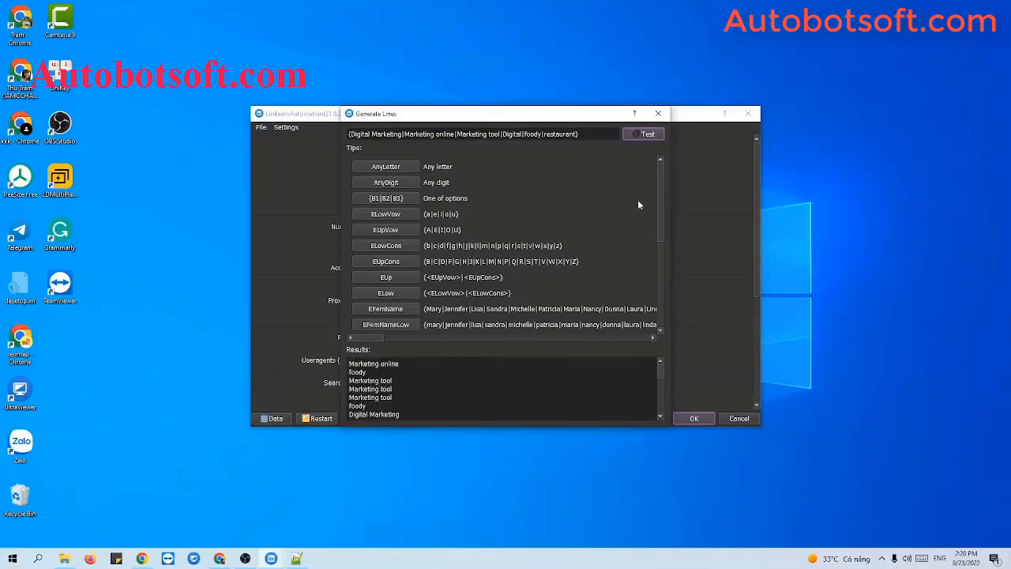
left_click(658, 113)
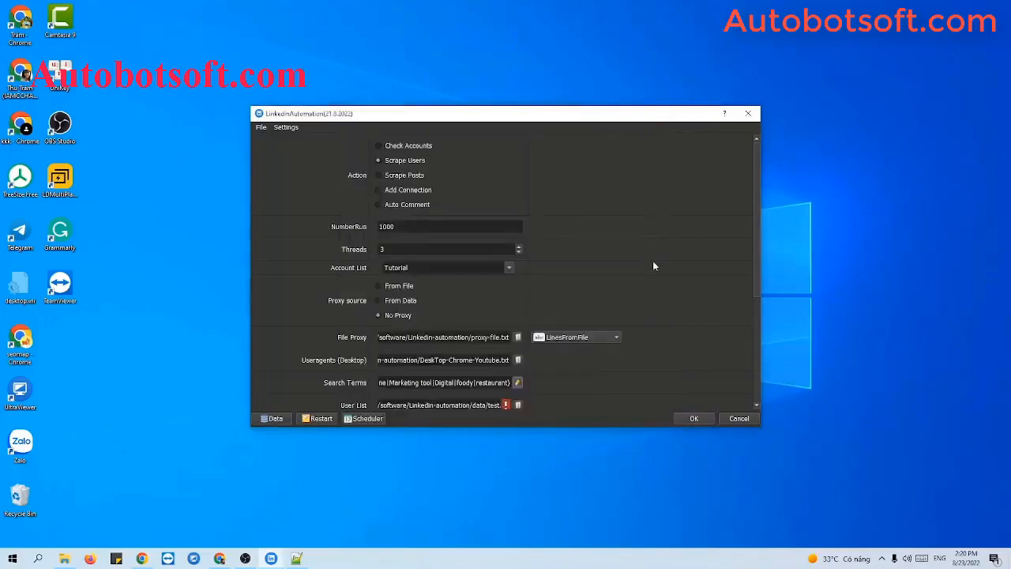
scroll(665, 310, "down", 5)
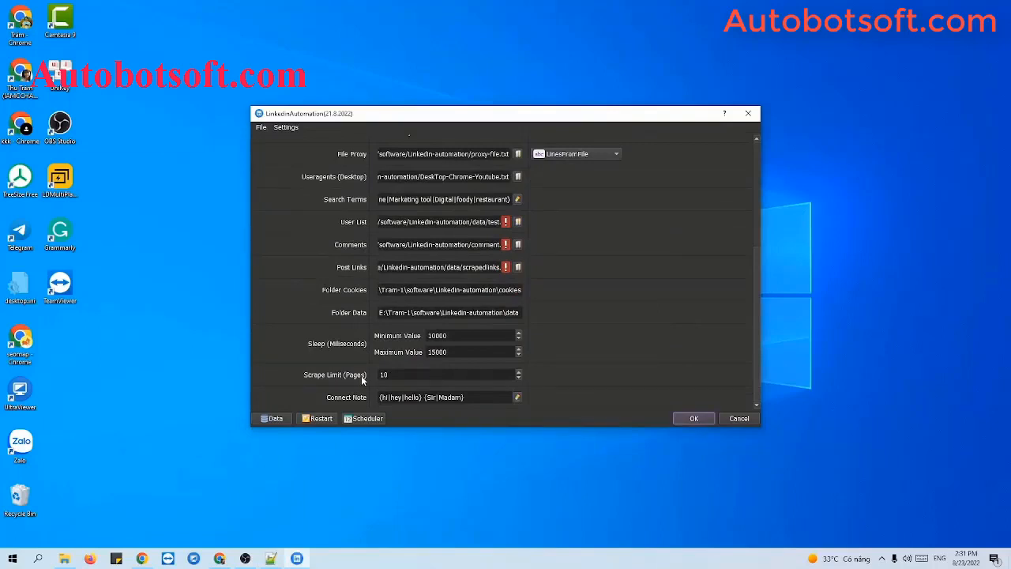
left_click(427, 375)
left_click(143, 557)
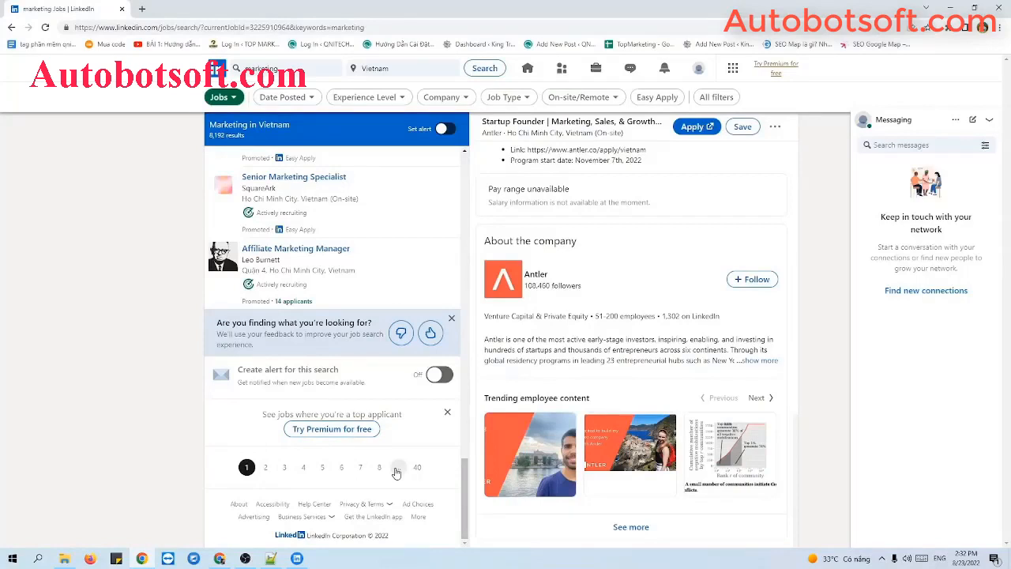
left_click(957, 11)
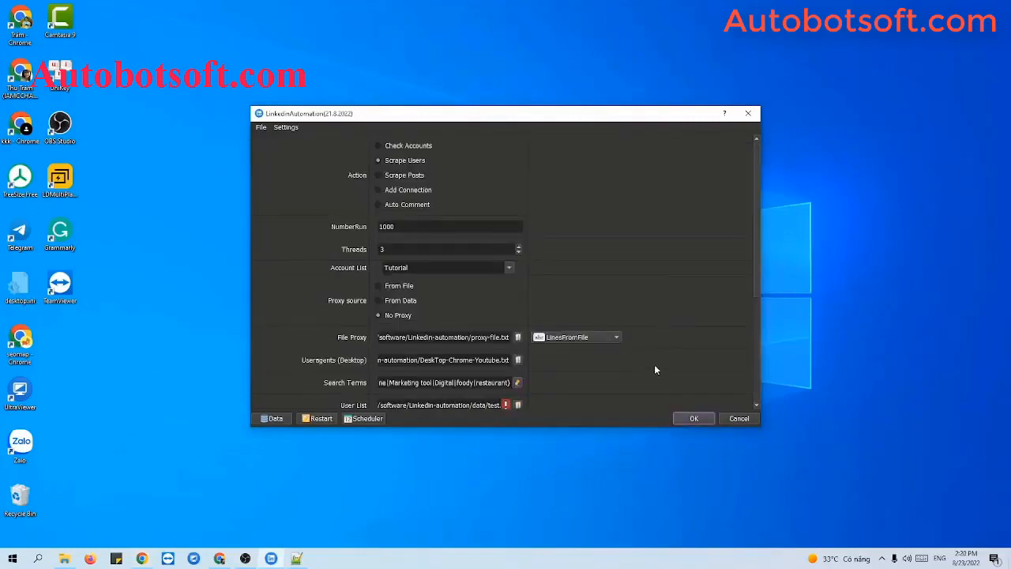
Start the run, show a browser, and tile the three browser threads beside the automation window.
left_click(693, 419)
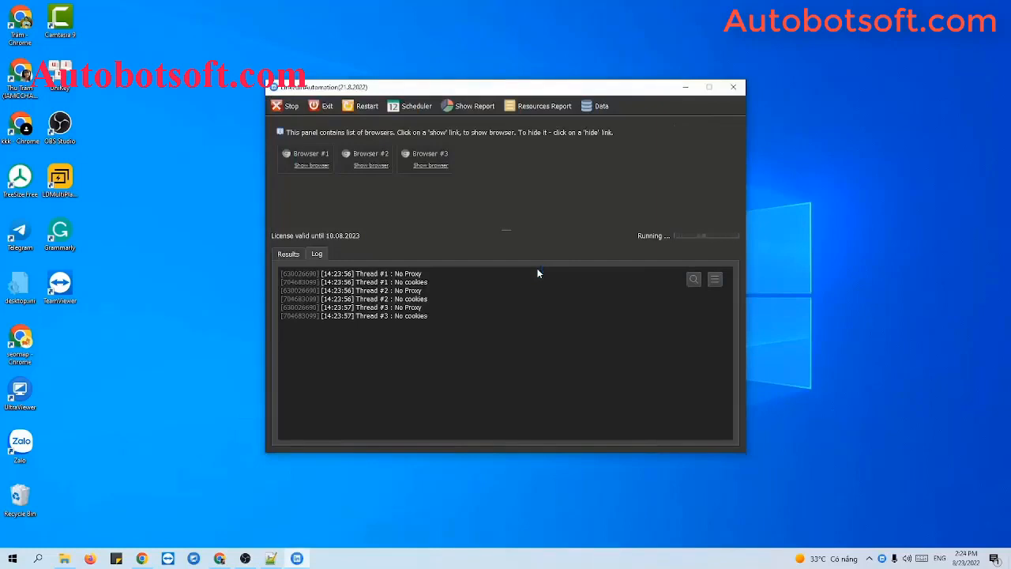
left_click(305, 166)
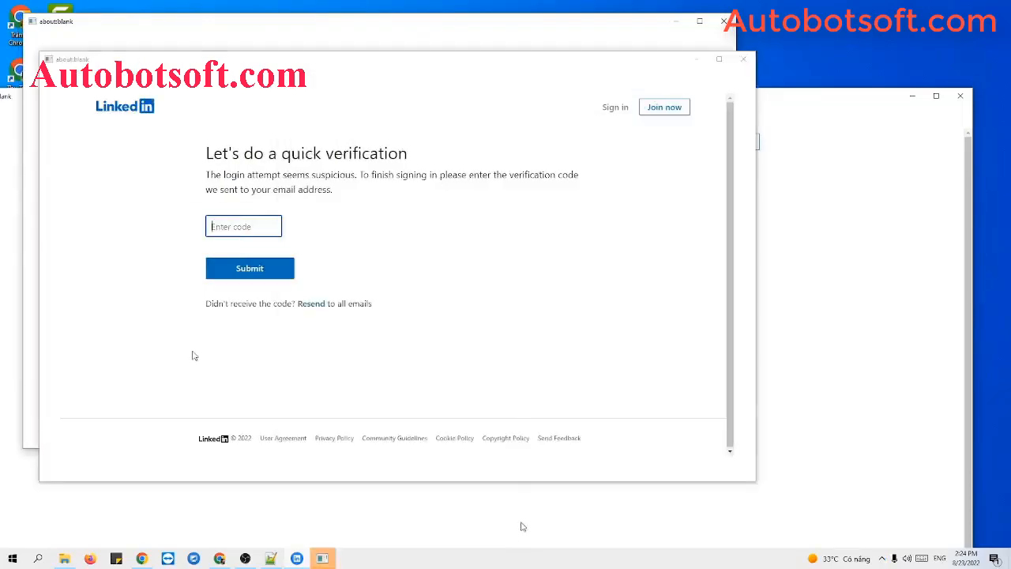
right_click(521, 559)
left_click(599, 468)
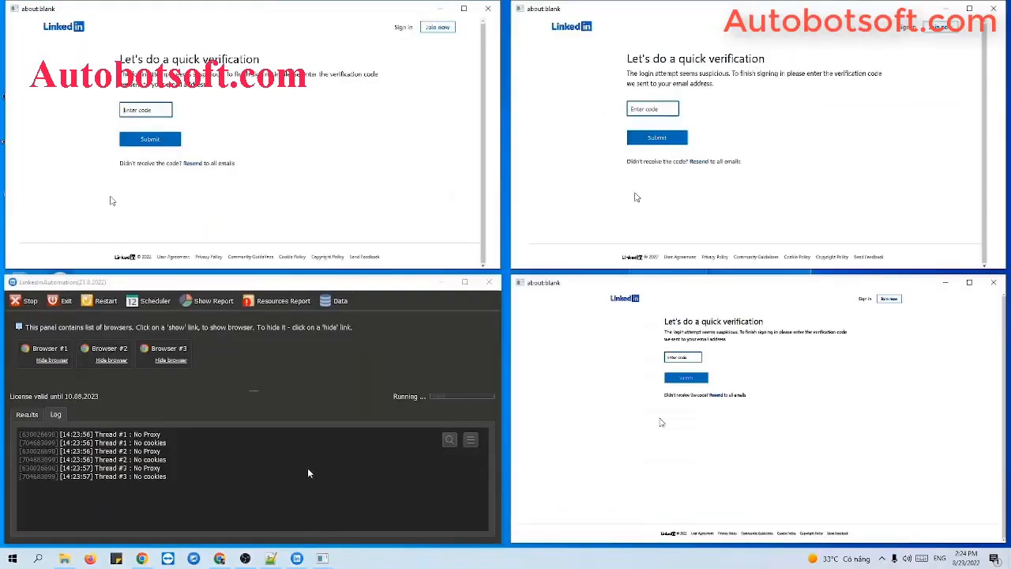
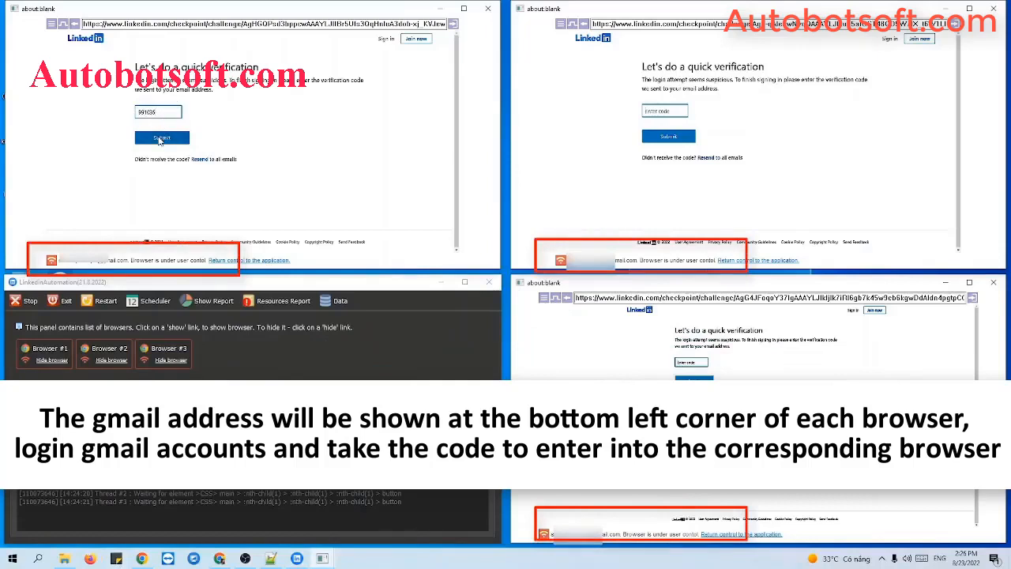
Submit the emailed verification code in Browser #1 and skip adding a phone number.
left_click(161, 139)
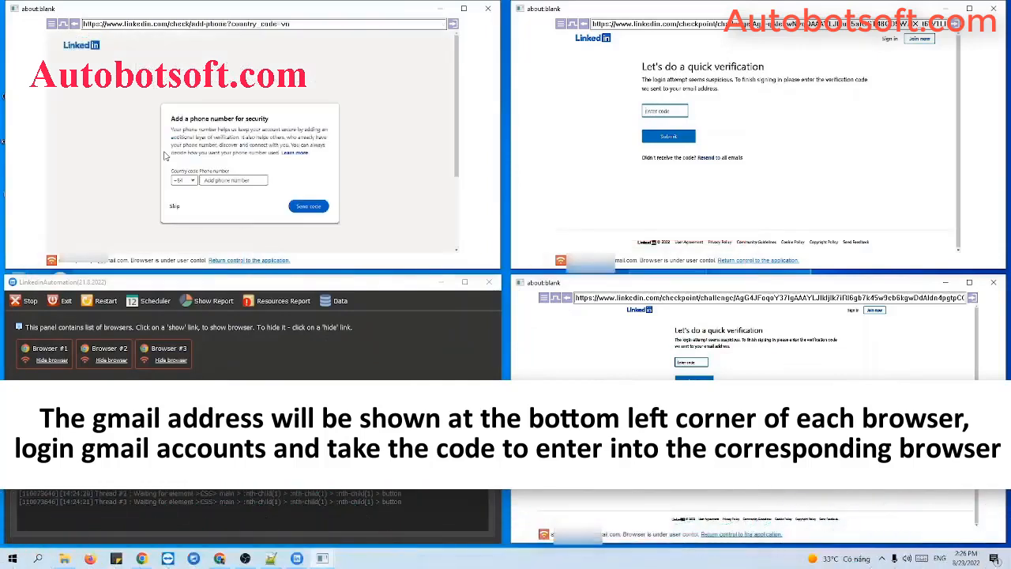
left_click(173, 205)
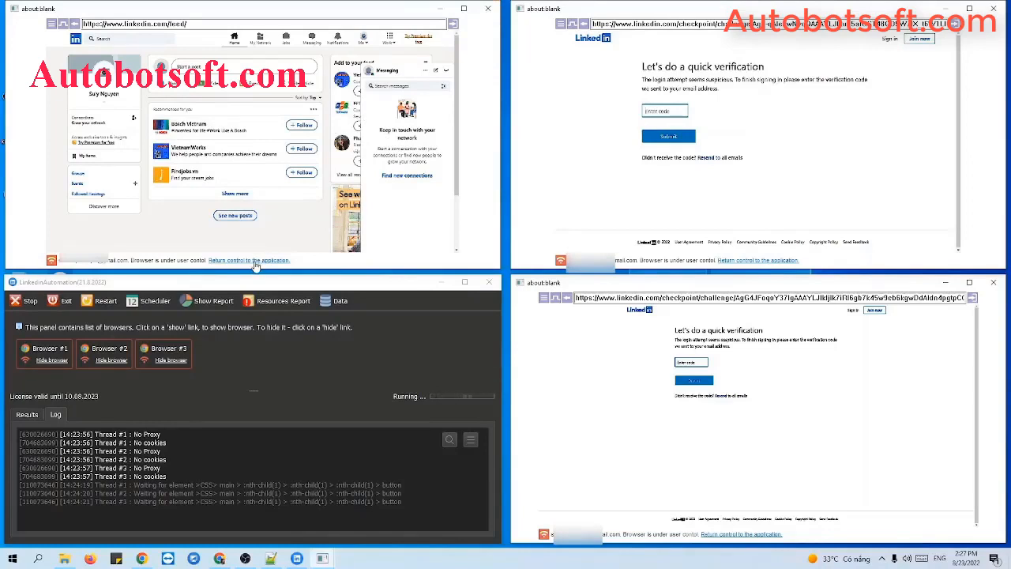
Return Browser #1 to bot control, stop the script, close the report, and restart the task.
left_click(488, 8)
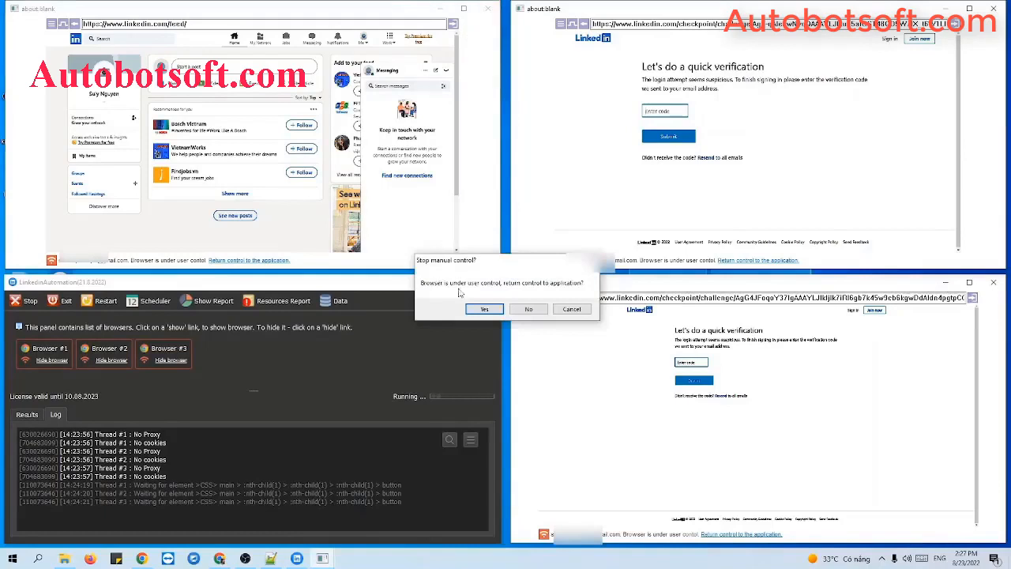
left_click(480, 309)
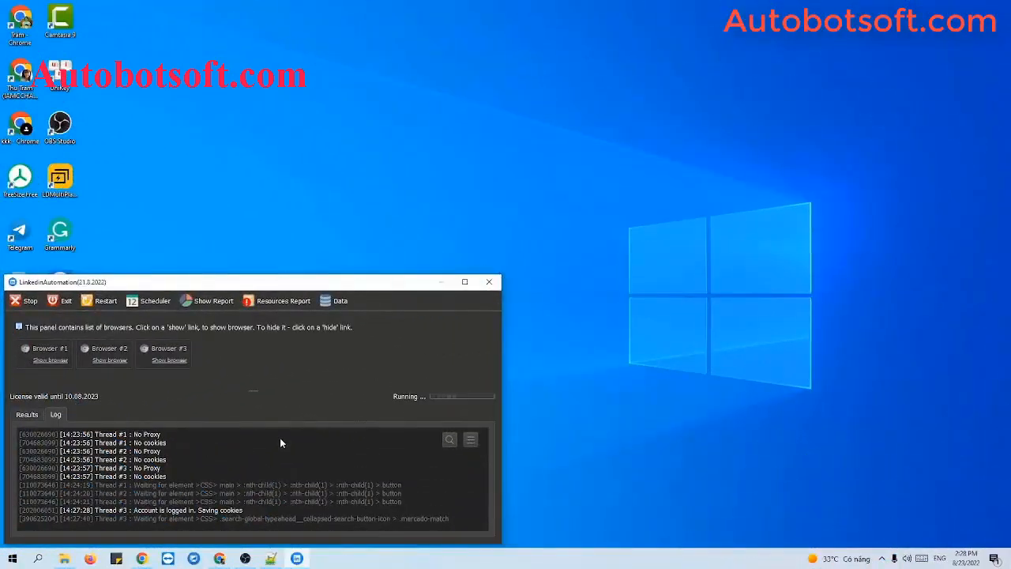
left_click(30, 302)
left_click(231, 430)
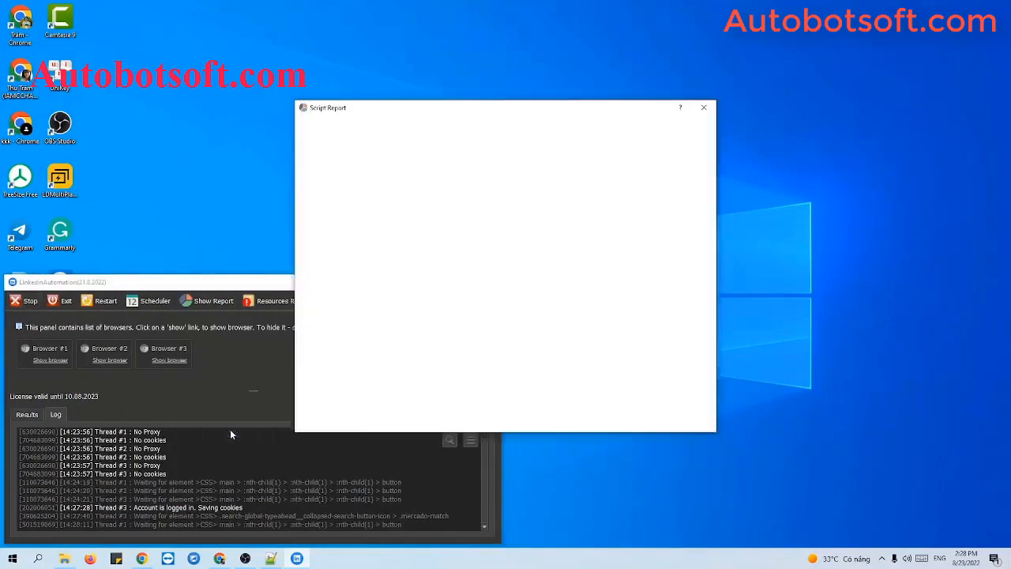
left_click(566, 420)
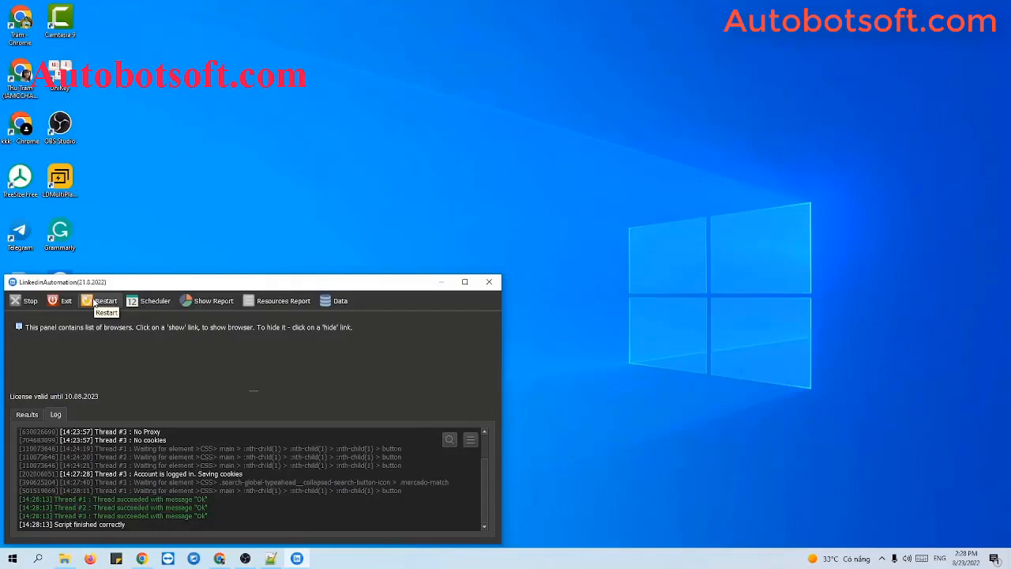
left_click(94, 302)
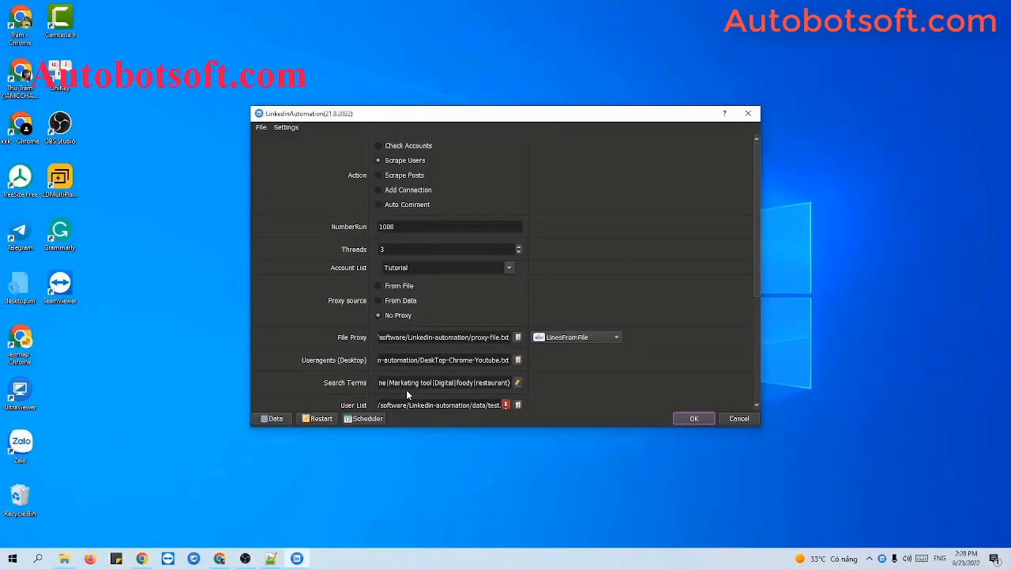
Start the Scrape Users task and show the Browser #1, #2 and #3 windows.
left_click(684, 417)
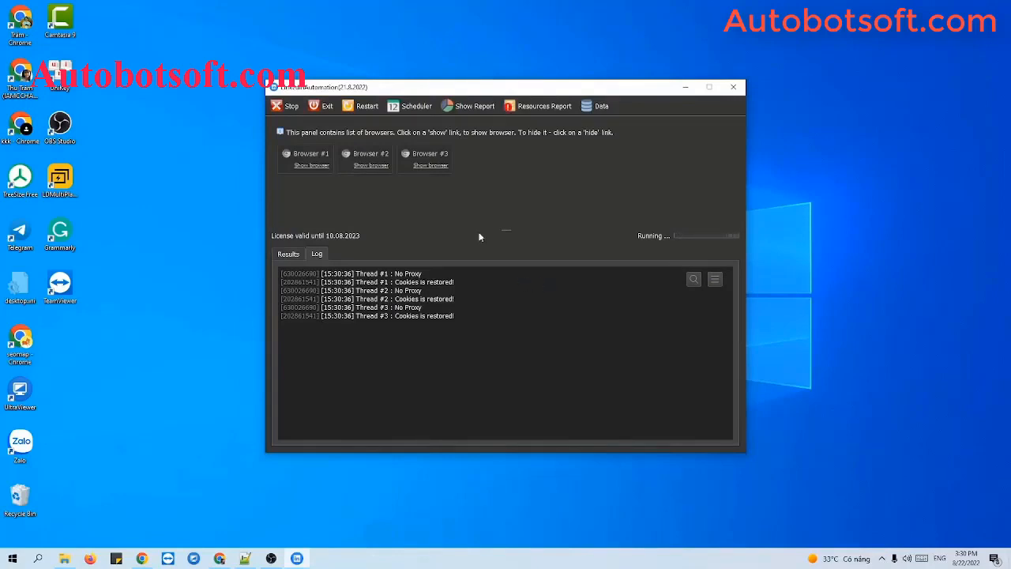
left_click(311, 165)
left_click(627, 162)
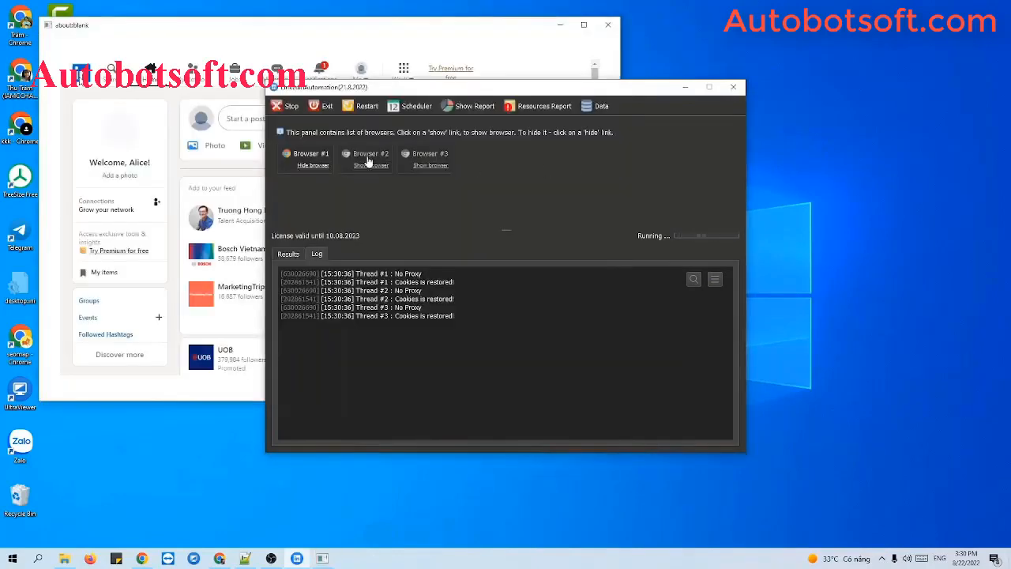
left_click(370, 165)
left_click(427, 165)
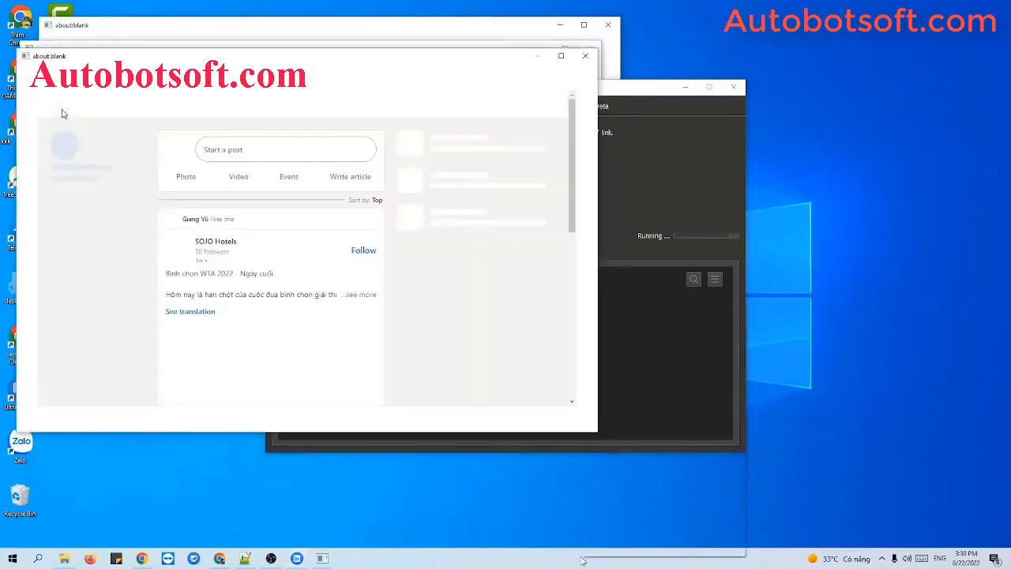
Tile all open windows side by side while the scraping run continues.
right_click(589, 558)
left_click(643, 449)
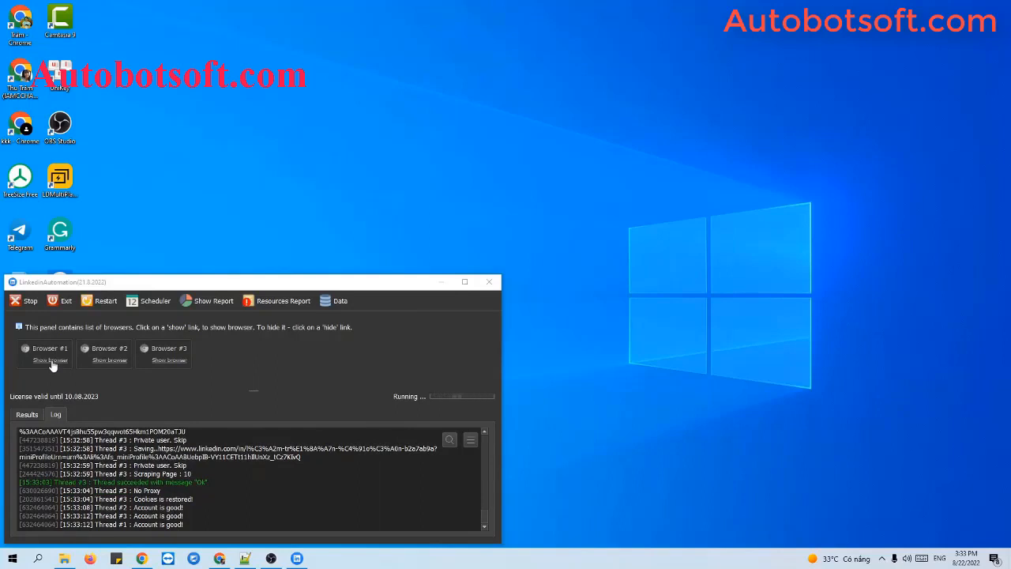
Show Browser #1, #2 and #3 and tile them side by side beside the tool.
left_click(50, 360)
left_click(139, 396)
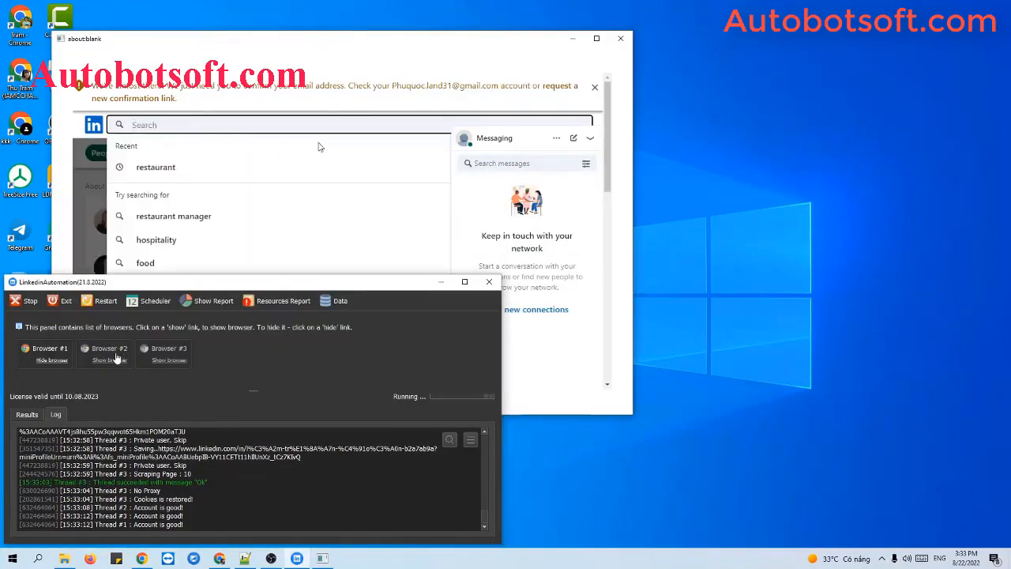
left_click(111, 359)
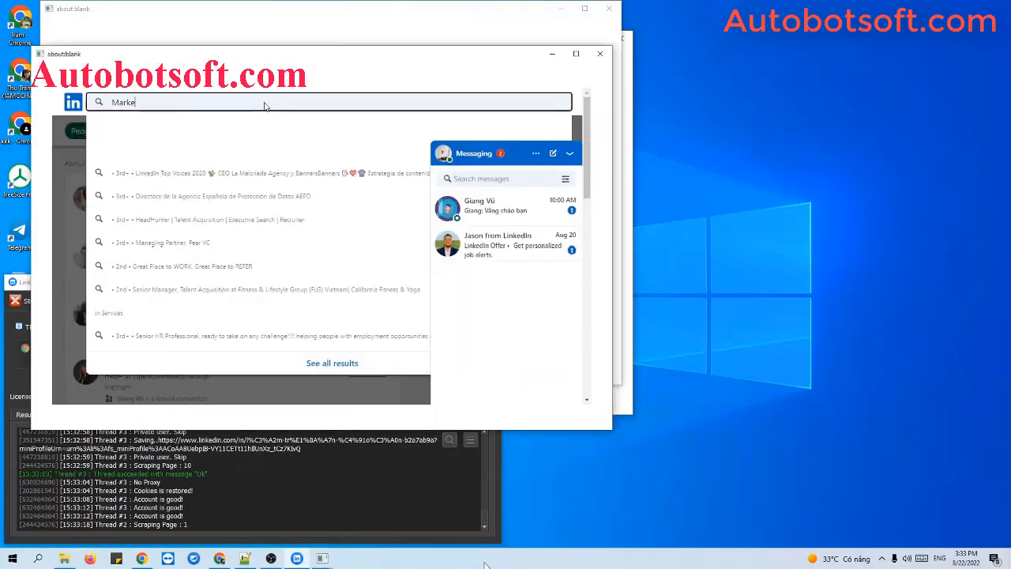
right_click(484, 563)
left_click(545, 454)
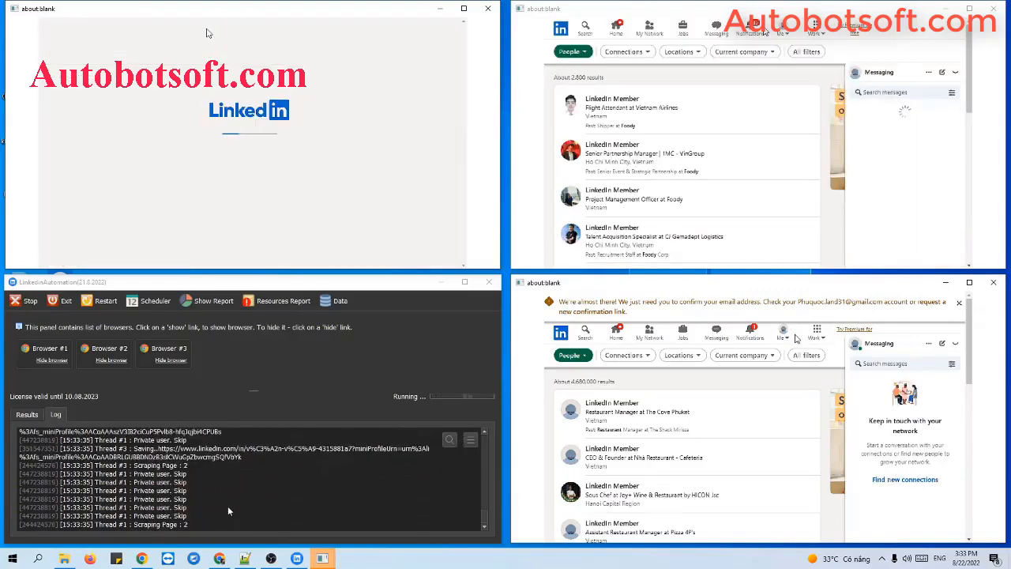
Open and reload scrapedusers.txt from the data folder in Notepad++, review the URLs, then minimize both windows.
left_click(65, 559)
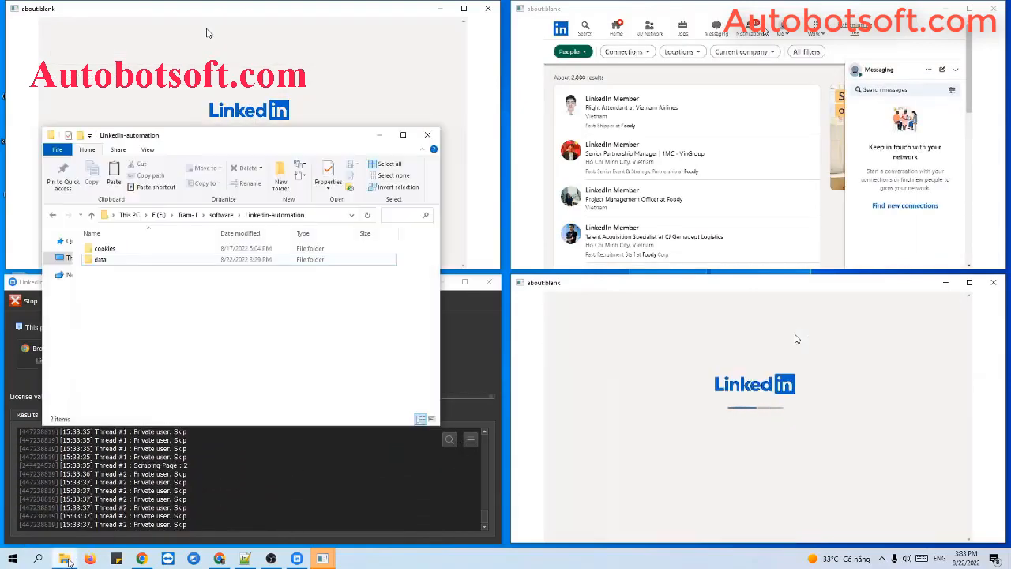
double_click(134, 262)
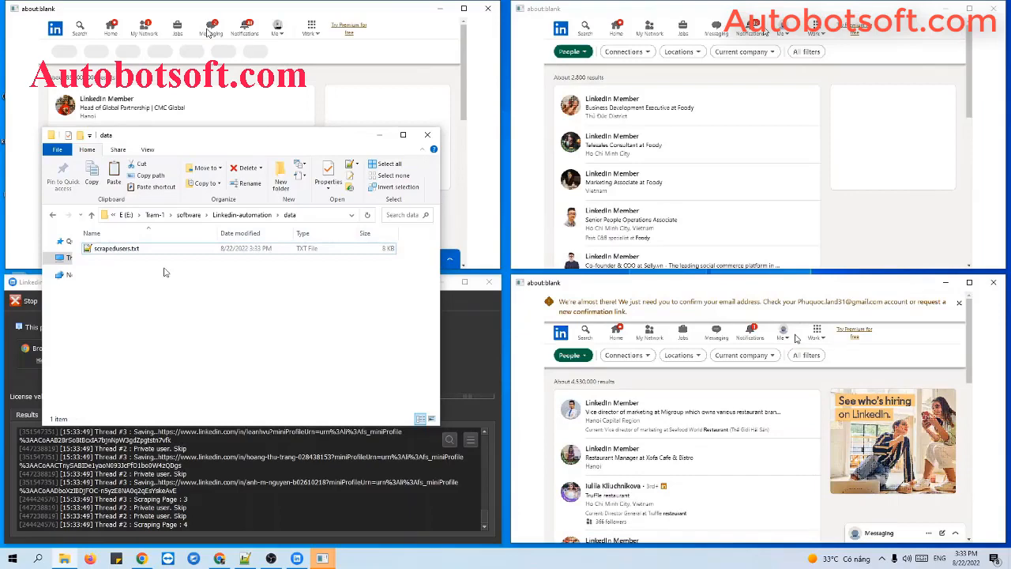
double_click(158, 248)
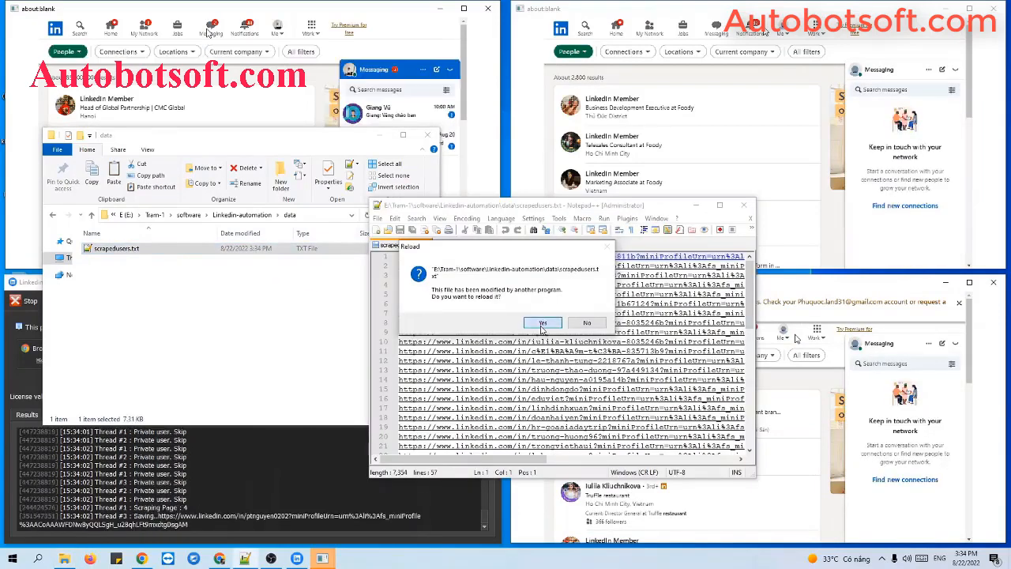
left_click(544, 320)
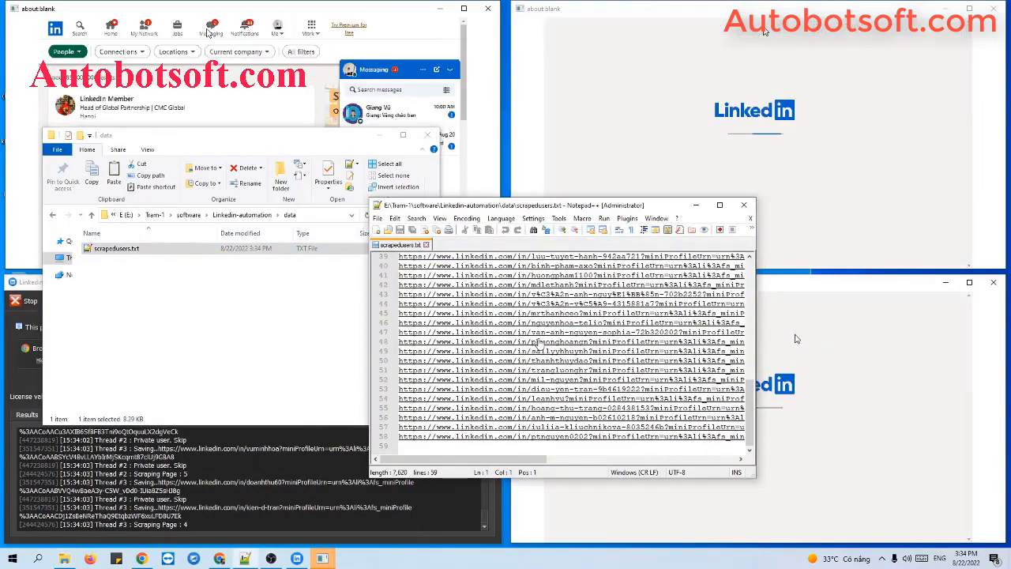
scroll(537, 341, "down", 2)
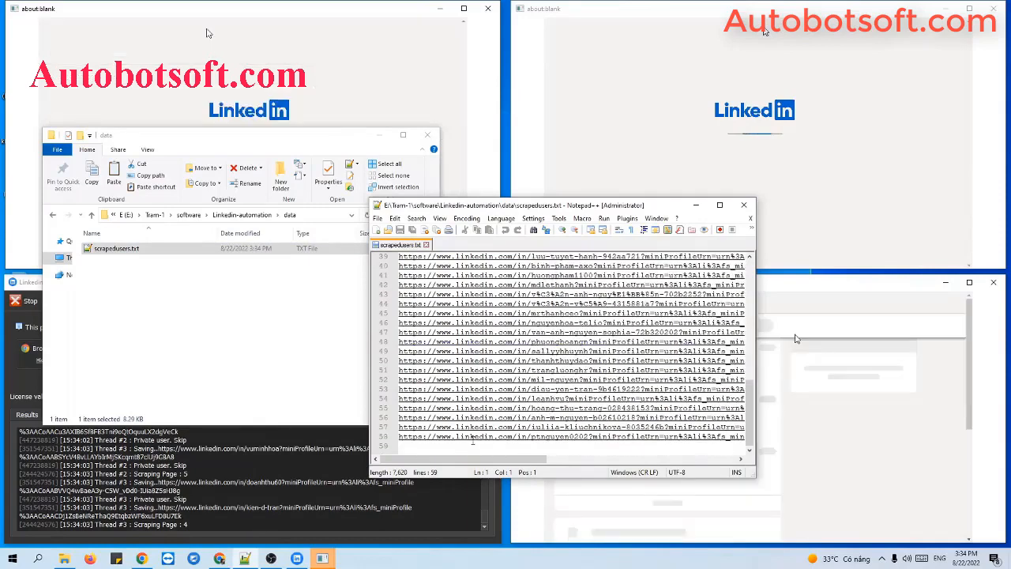
left_click(695, 206)
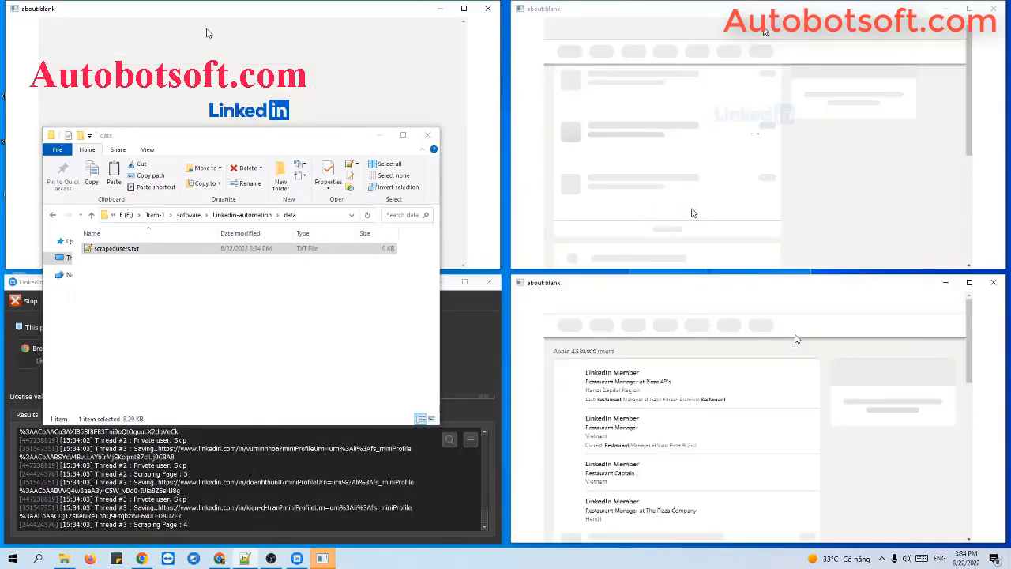
left_click(379, 135)
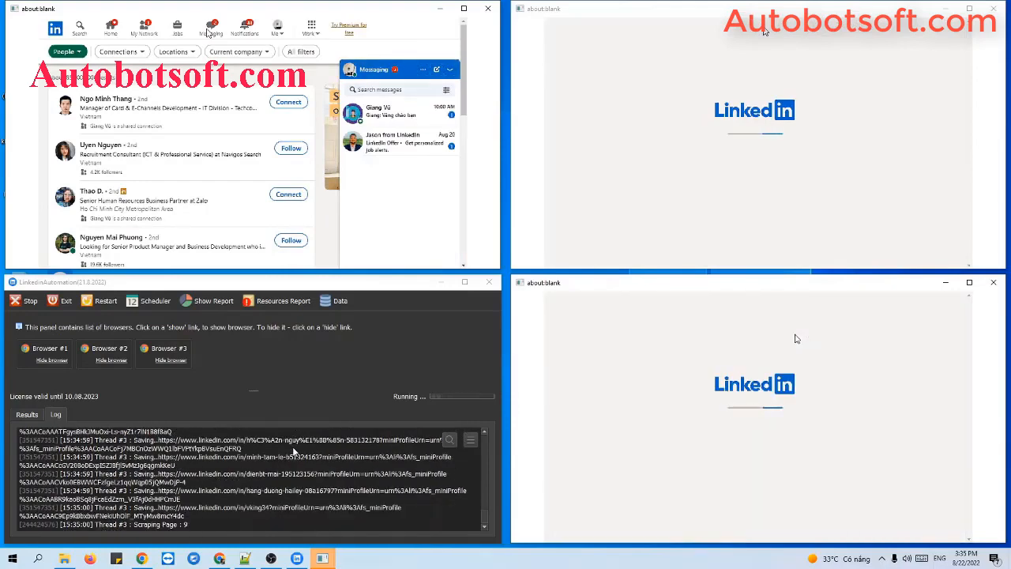
Stop the scraping run, close the Script Report, and choose Scrape Posts as the action.
left_click(31, 304)
left_click(233, 431)
left_click(553, 423)
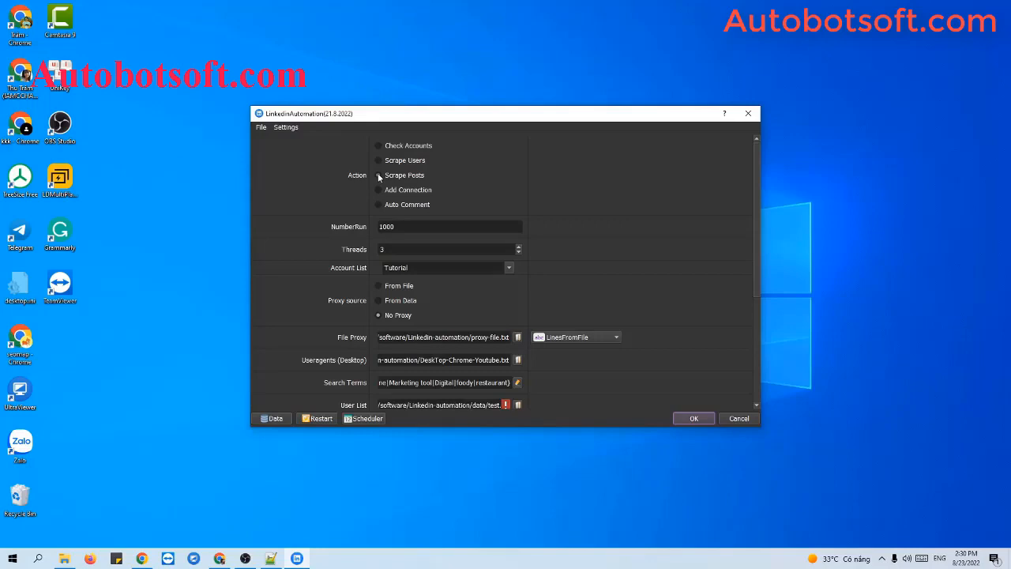
left_click(378, 175)
left_click(518, 382)
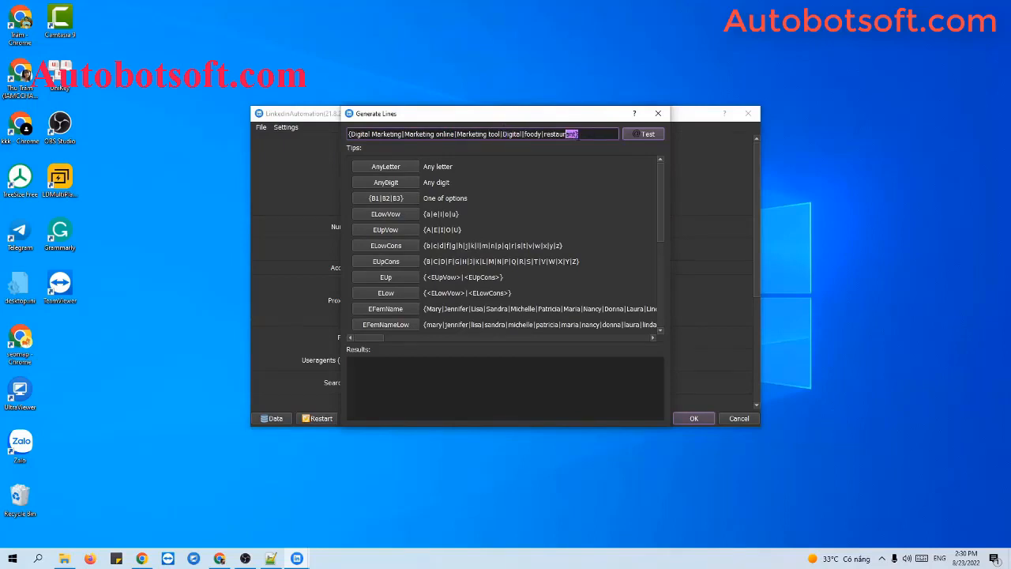
left_click(658, 113)
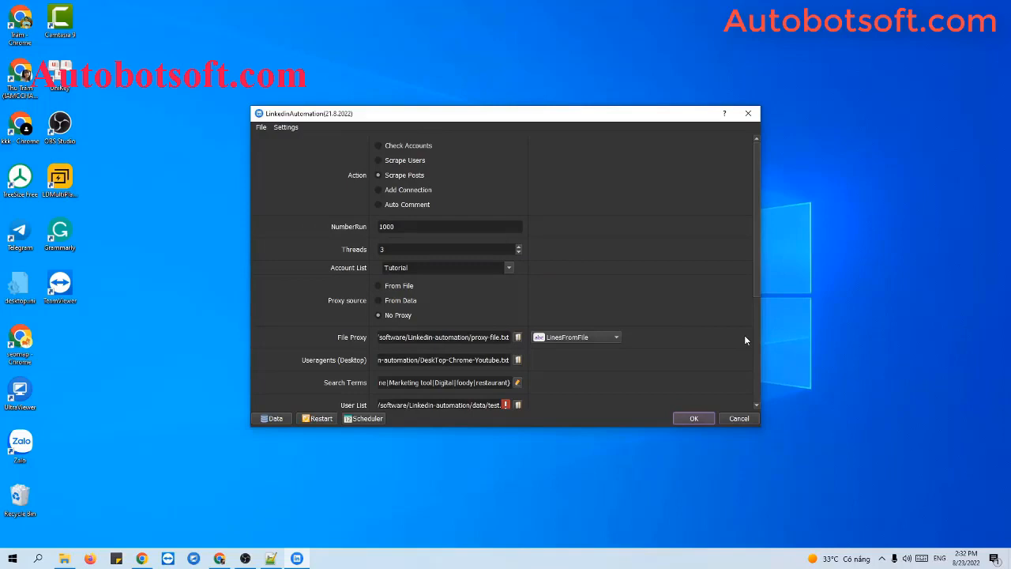
Show the first bot's browser window as the Scrape Posts run starts.
scroll(745, 339, "down", 5)
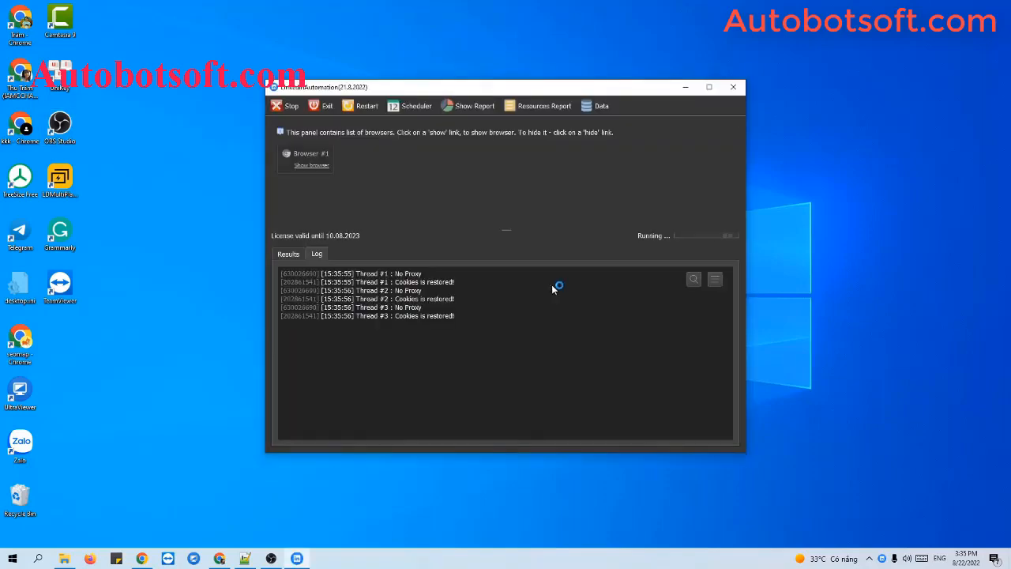
left_click(311, 166)
Show the other two bot browsers and tile all windows side by side.
left_click(661, 165)
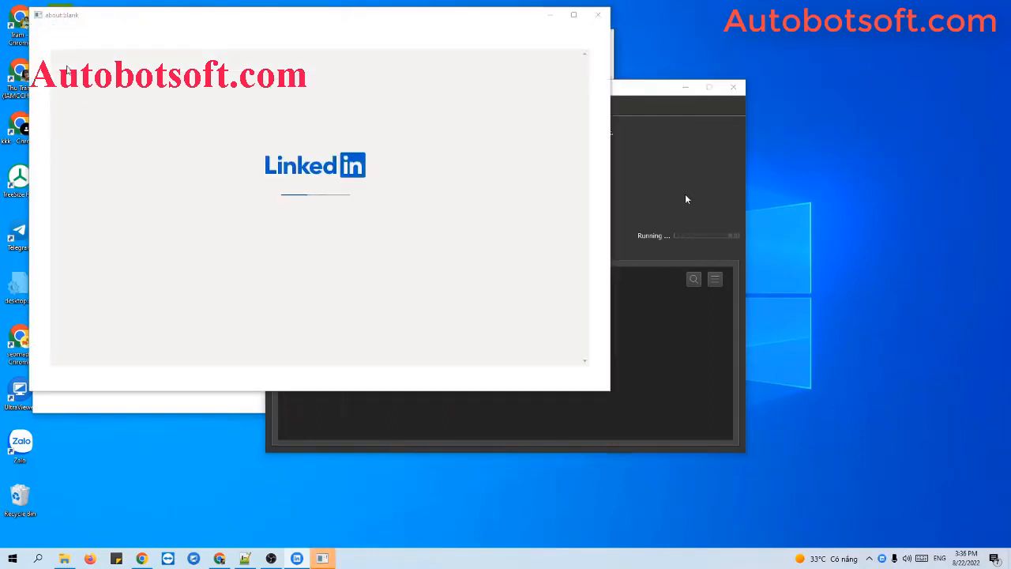
left_click(494, 165)
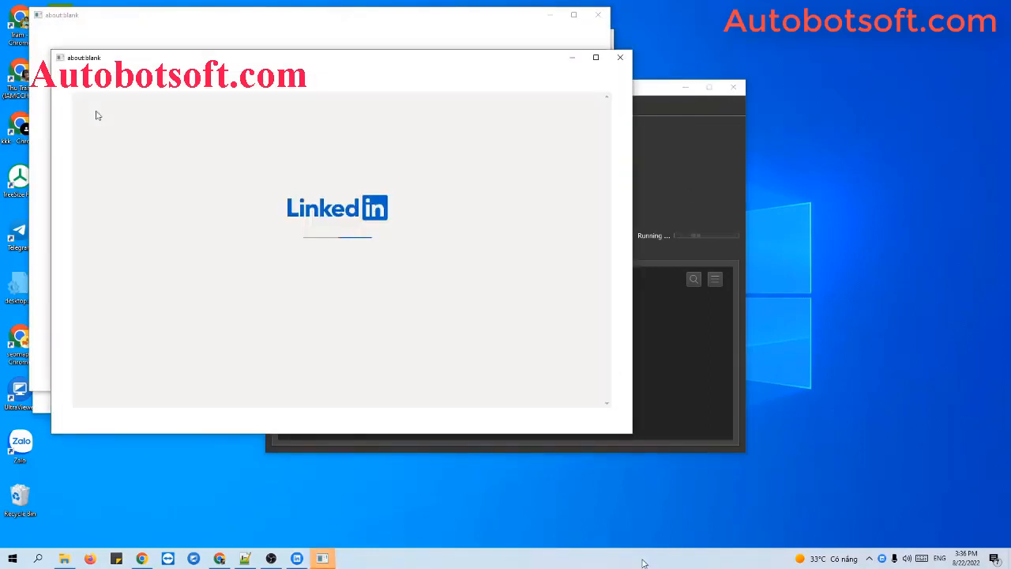
right_click(640, 560)
left_click(719, 457)
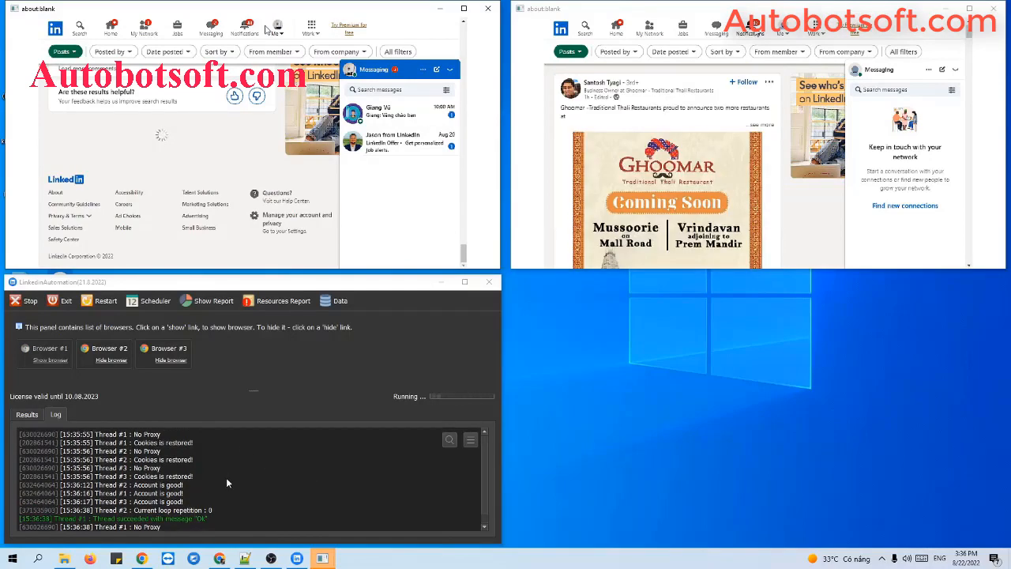
Tile the windows, show the second bot browser, and re-tile everything side by side.
right_click(474, 547)
left_click(557, 451)
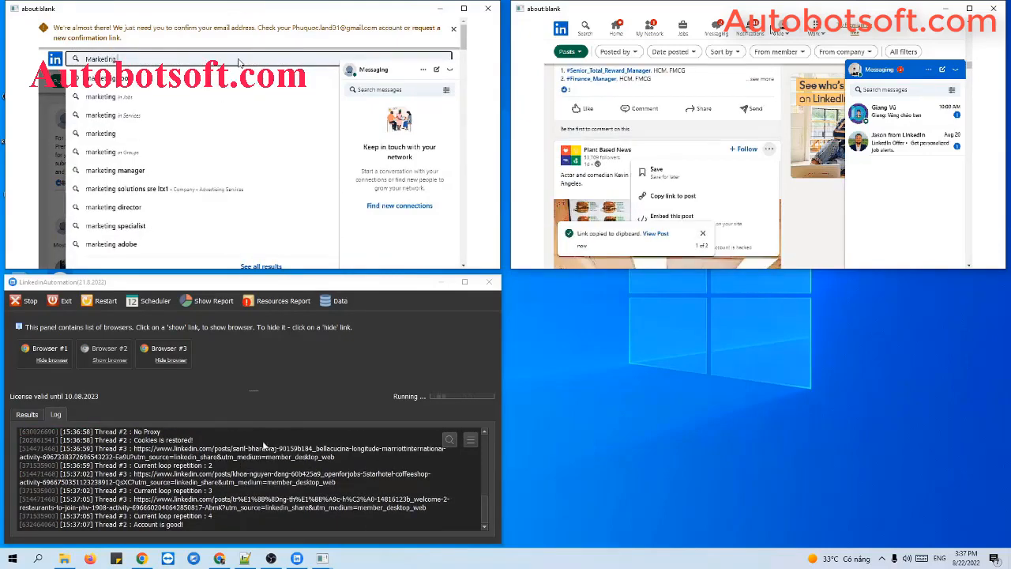
left_click(102, 358)
right_click(561, 563)
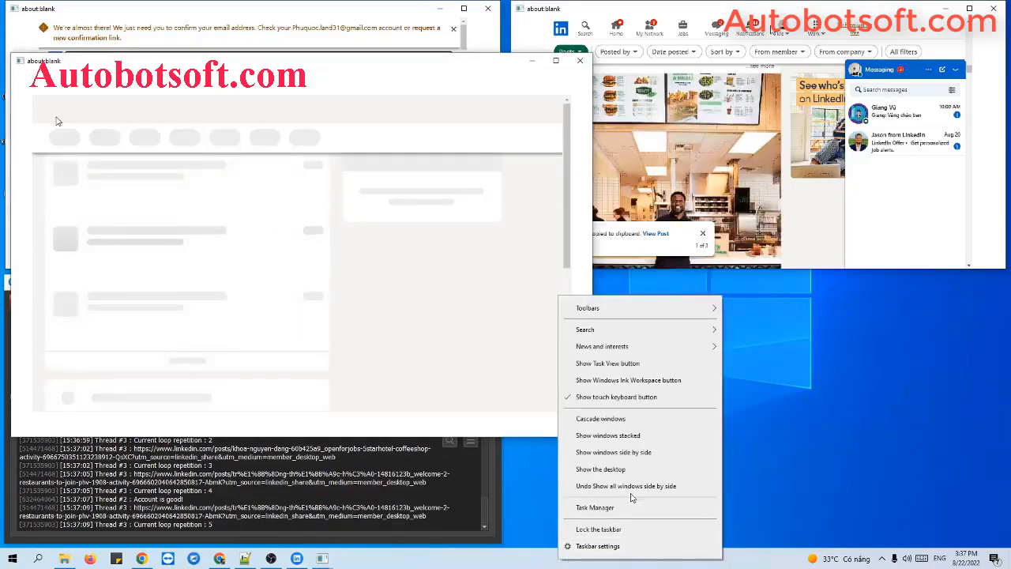
left_click(647, 456)
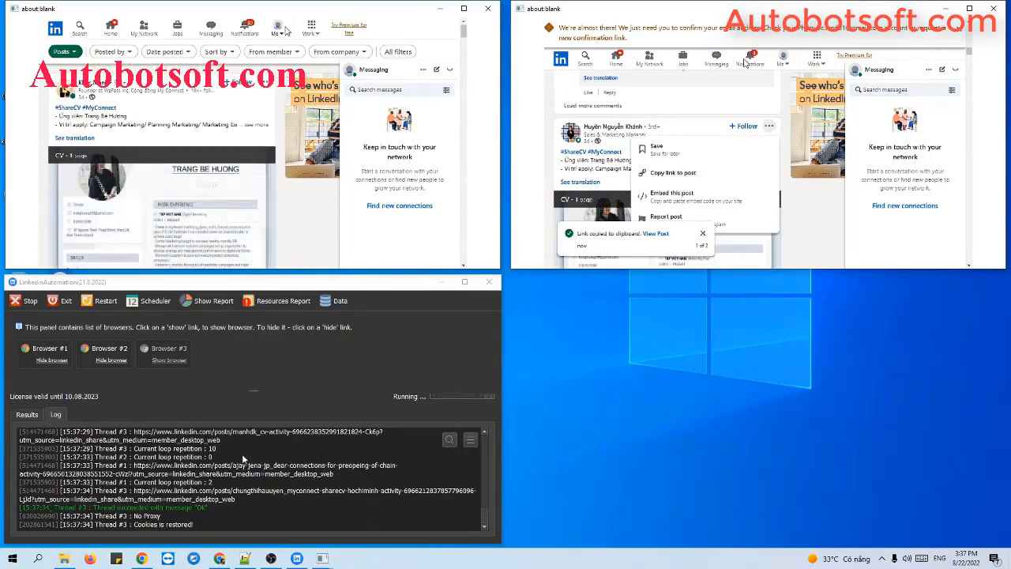
Show the third bot browser and re-tile all windows into a 2x2 grid.
left_click(169, 361)
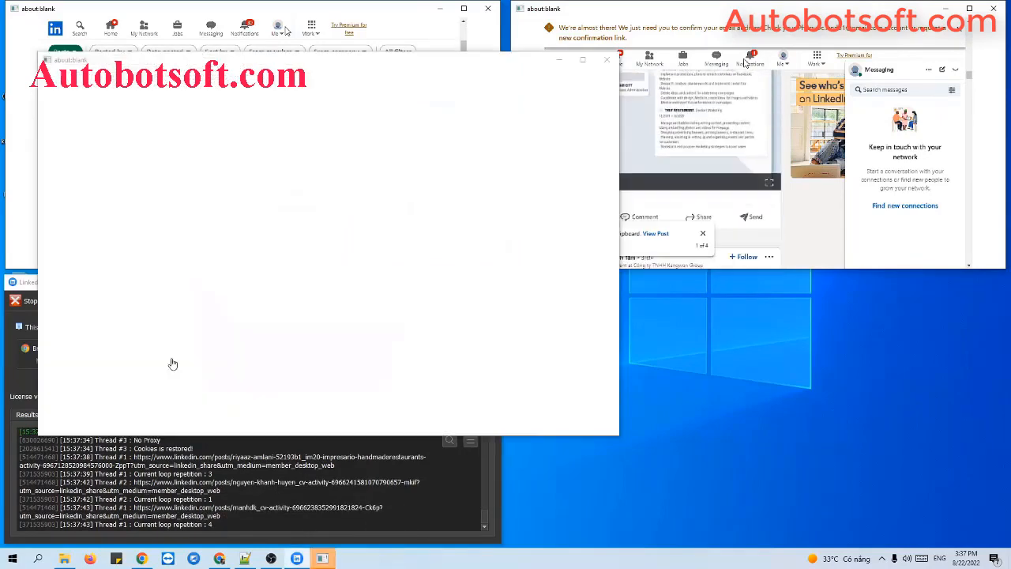
right_click(449, 560)
left_click(514, 451)
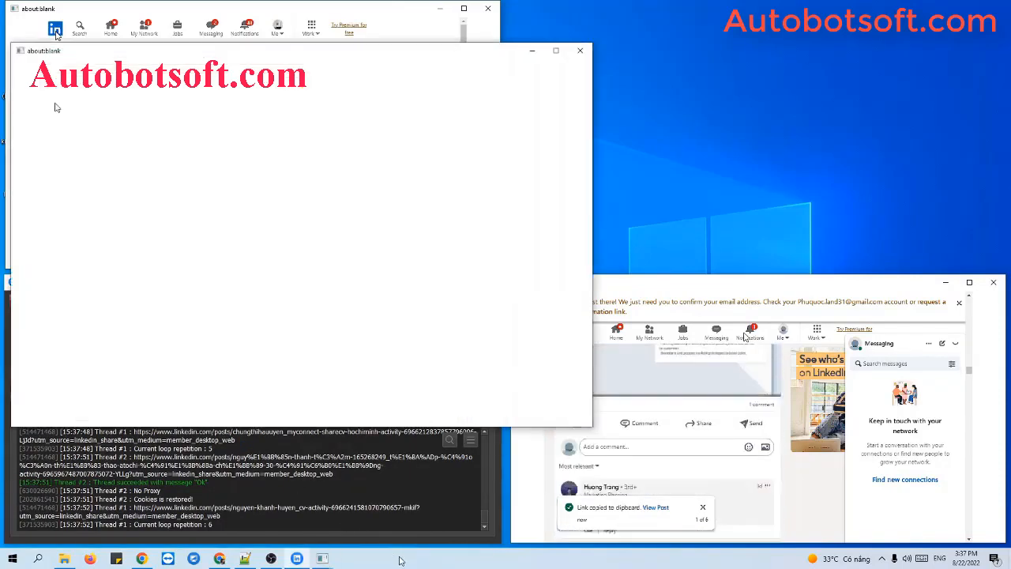
right_click(401, 559)
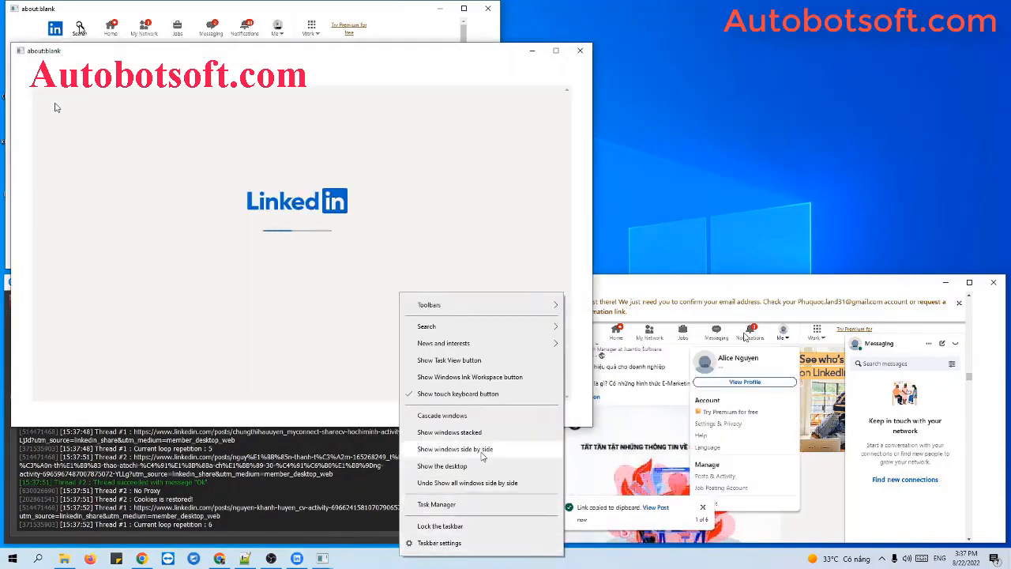
left_click(455, 449)
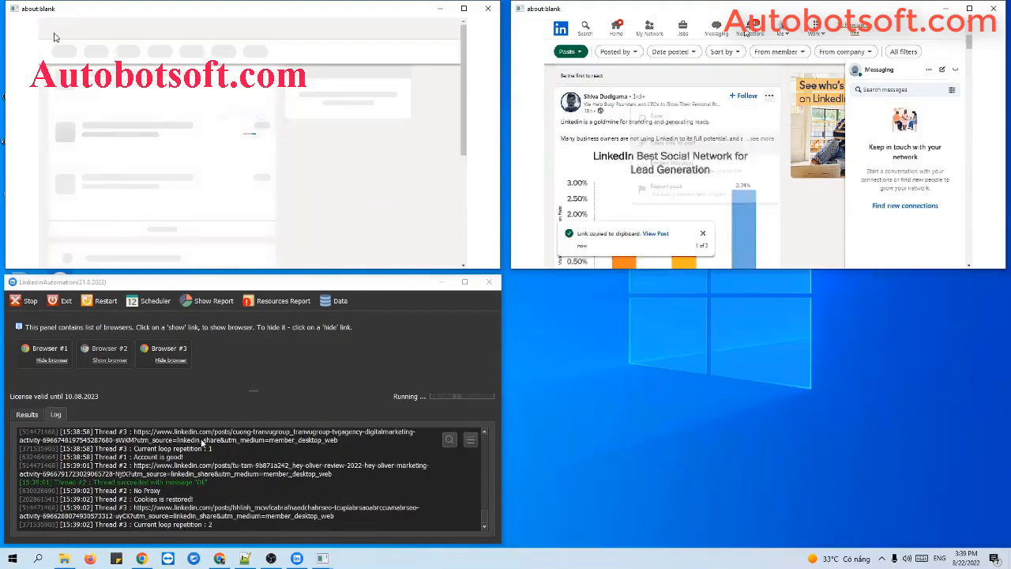
right_click(461, 559)
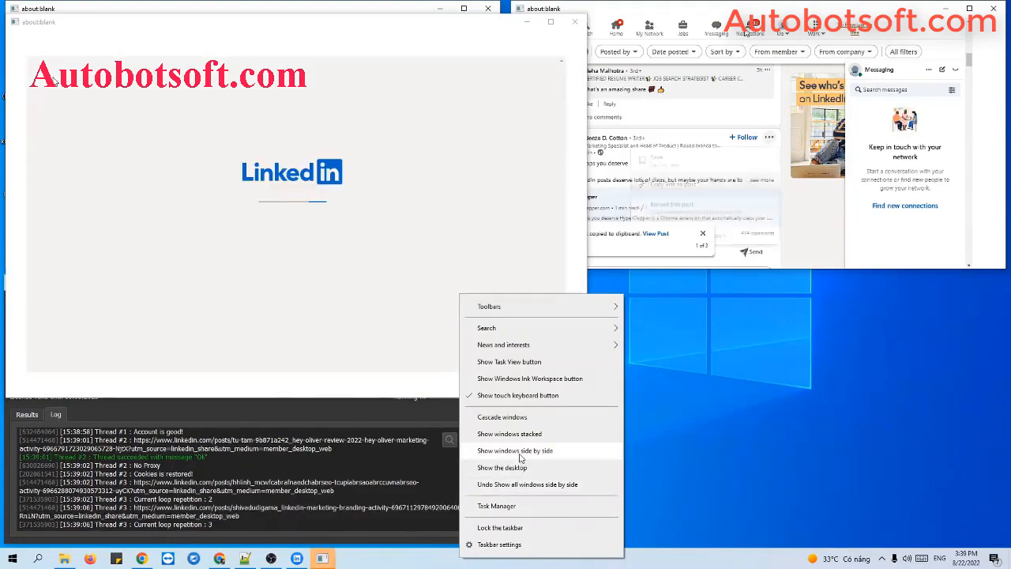
left_click(515, 452)
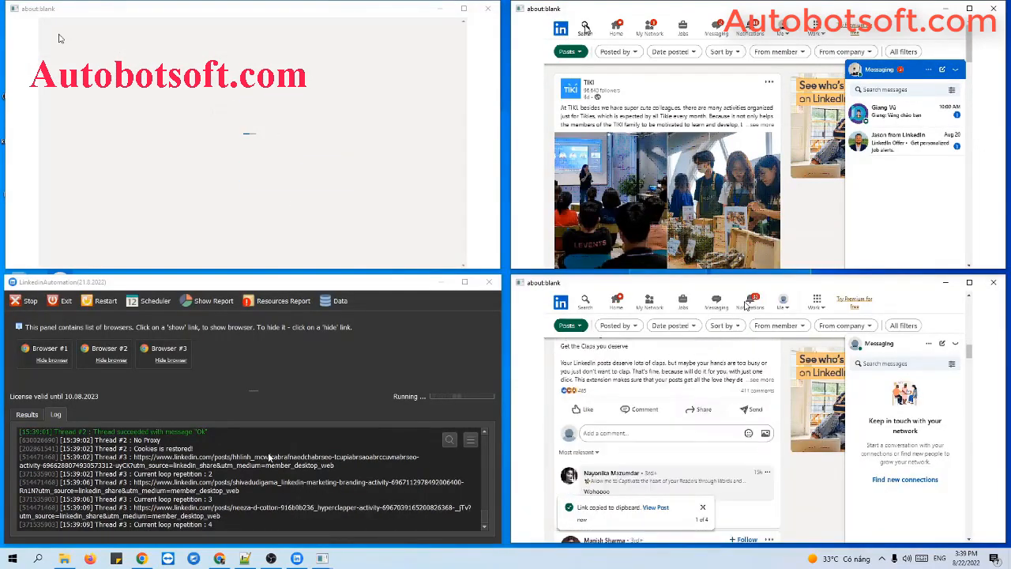
Open scrapedlinks.txt from the data folder and review its 44 scraped post links.
left_click(64, 557)
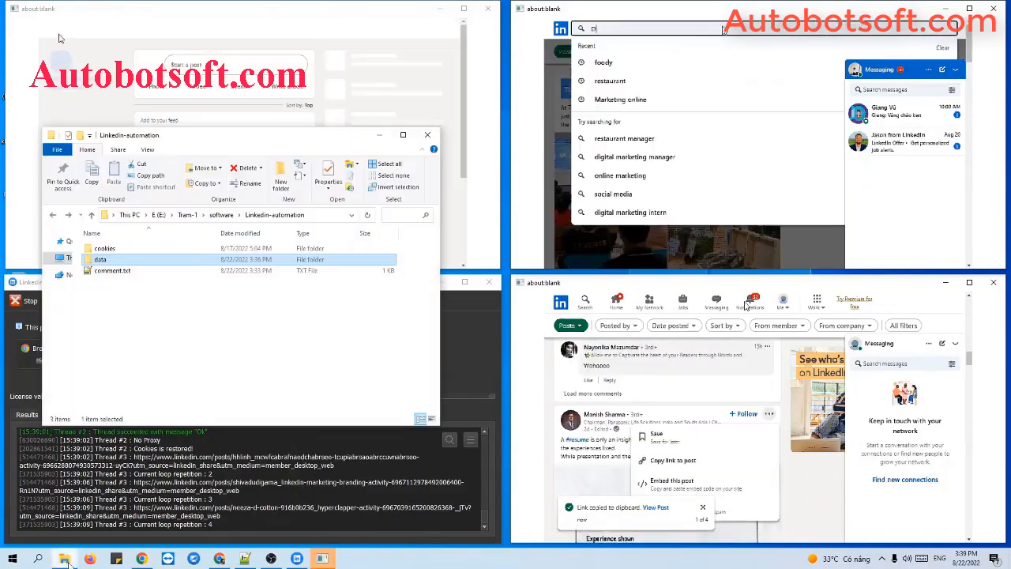
double_click(114, 260)
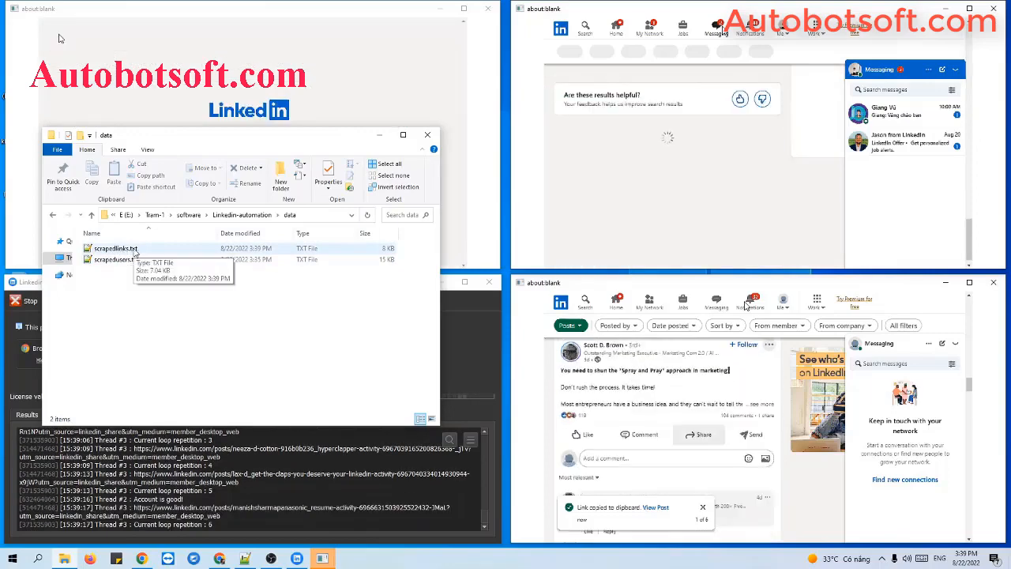
double_click(218, 248)
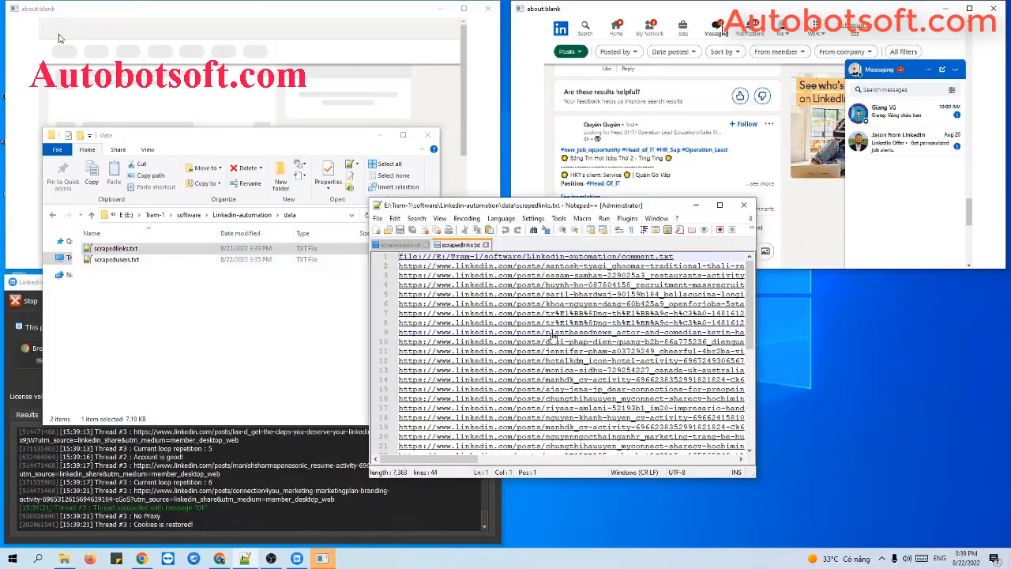
scroll(552, 336, "down", 8)
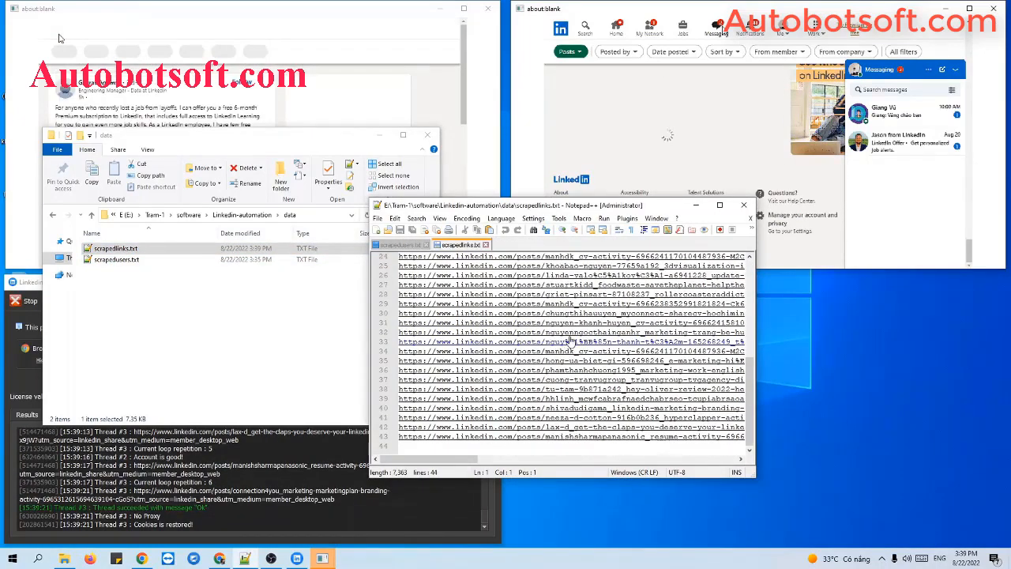
Minimize Notepad++ and the data folder, then tile the remaining windows side by side.
left_click(696, 206)
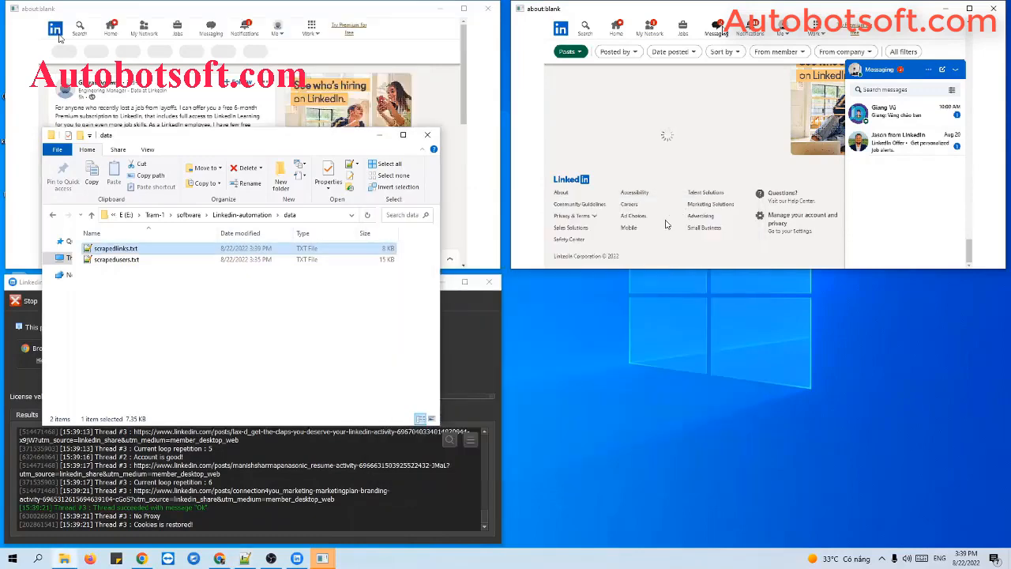
left_click(379, 138)
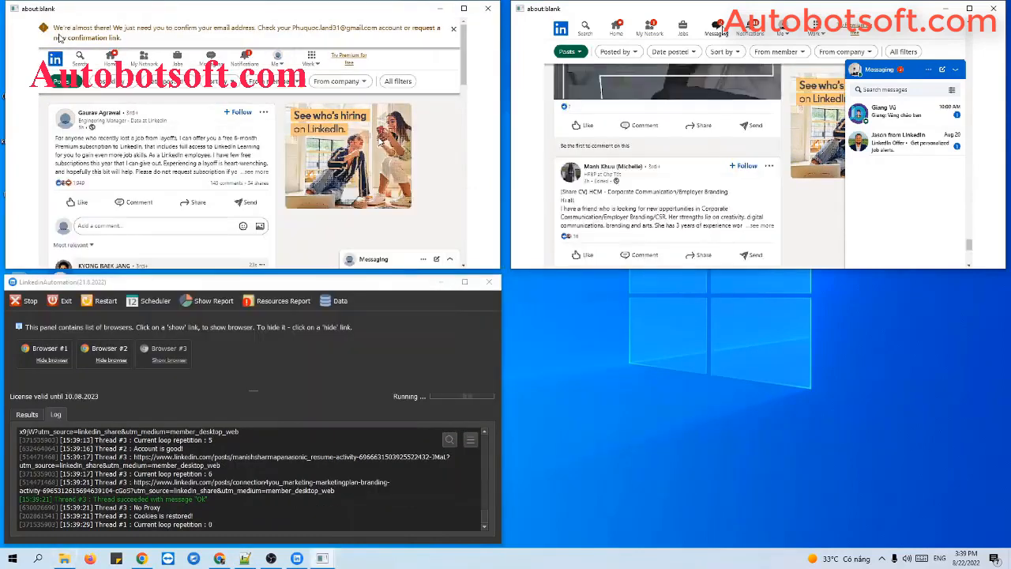
right_click(520, 554)
left_click(585, 443)
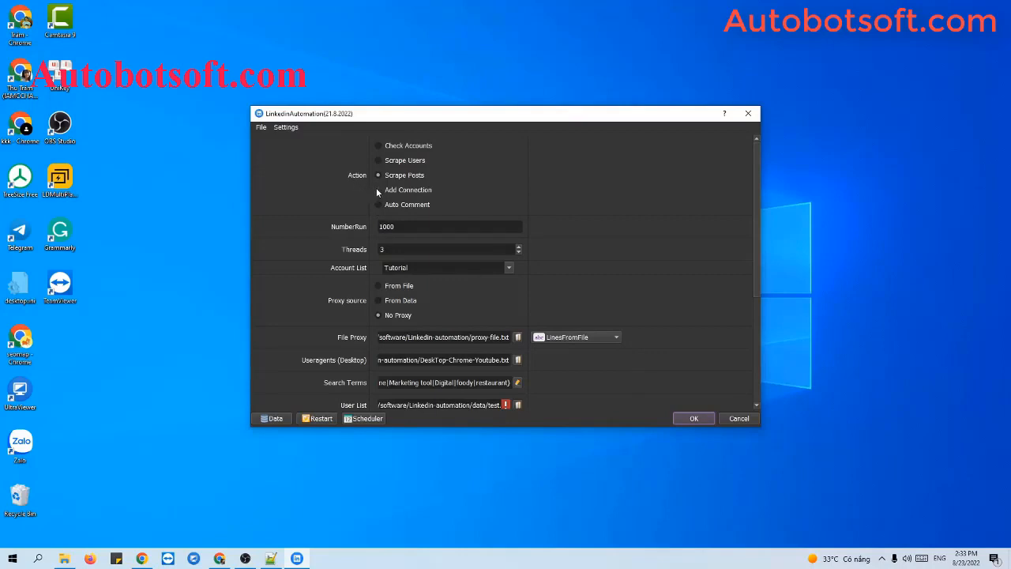
Switch the Action to Add Connection and scroll down to the User List field.
left_click(378, 190)
scroll(673, 250, "down", 3)
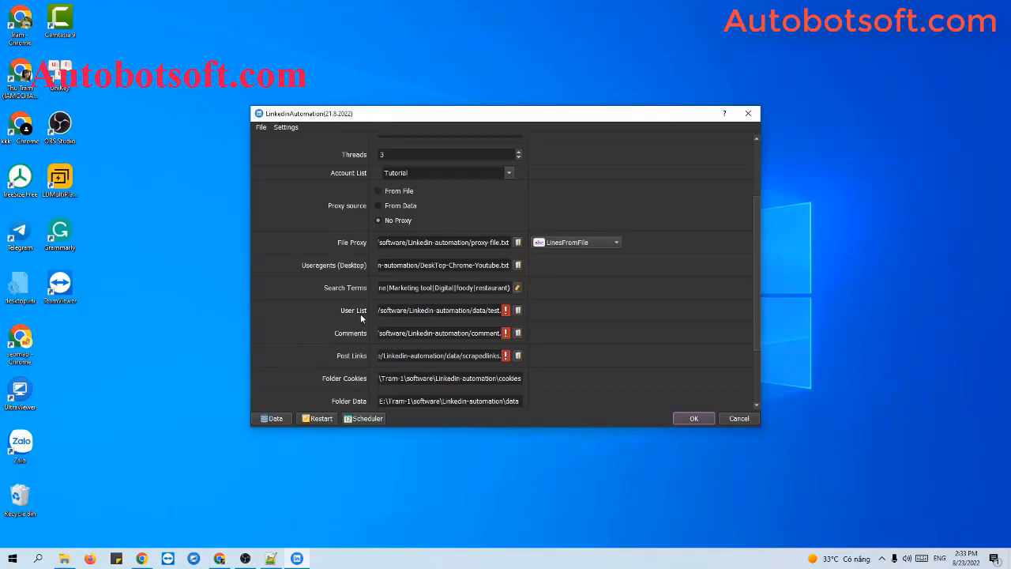
left_click(68, 558)
Create a new empty user.txt in the Linkedin-automation folder and open it in Notepad++.
left_click(92, 215)
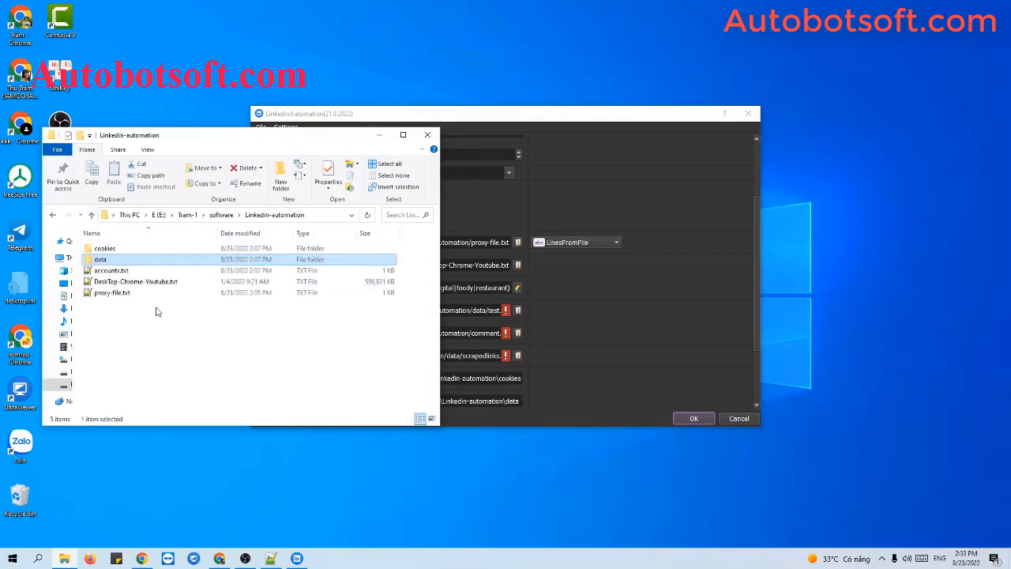
right_click(145, 321)
mouse_move(204, 466)
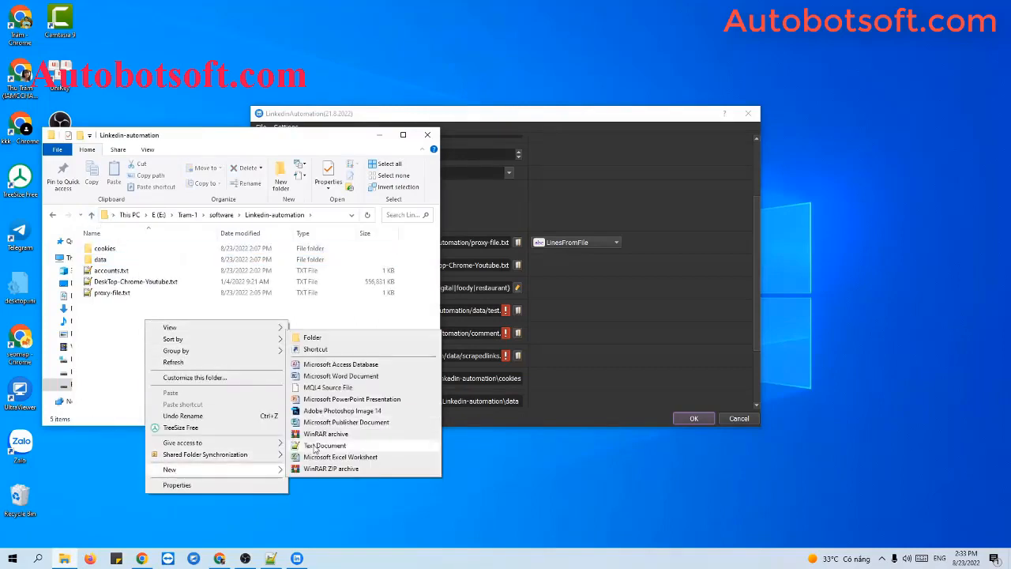
left_click(314, 447)
type("user.txt")
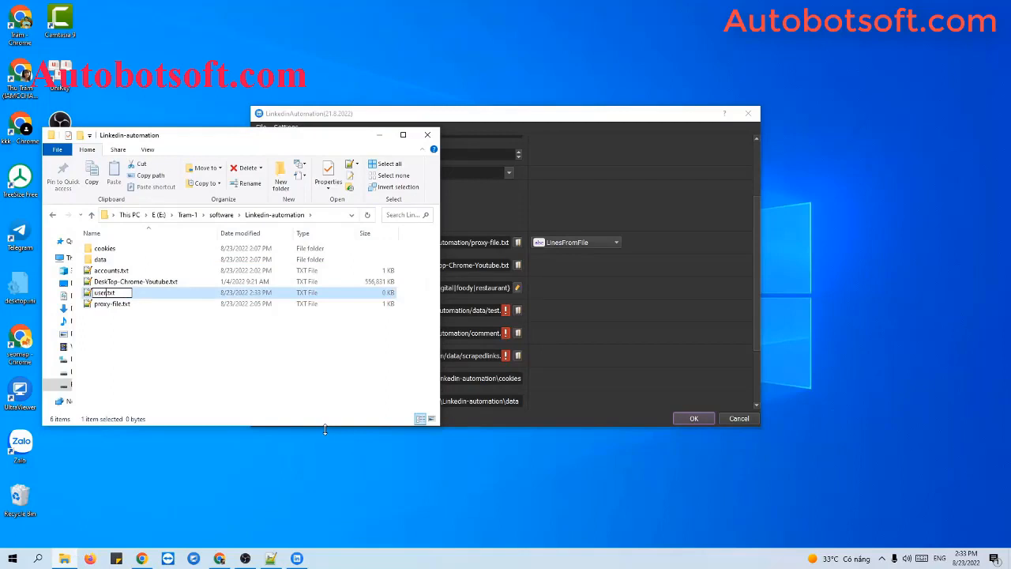
key("Return")
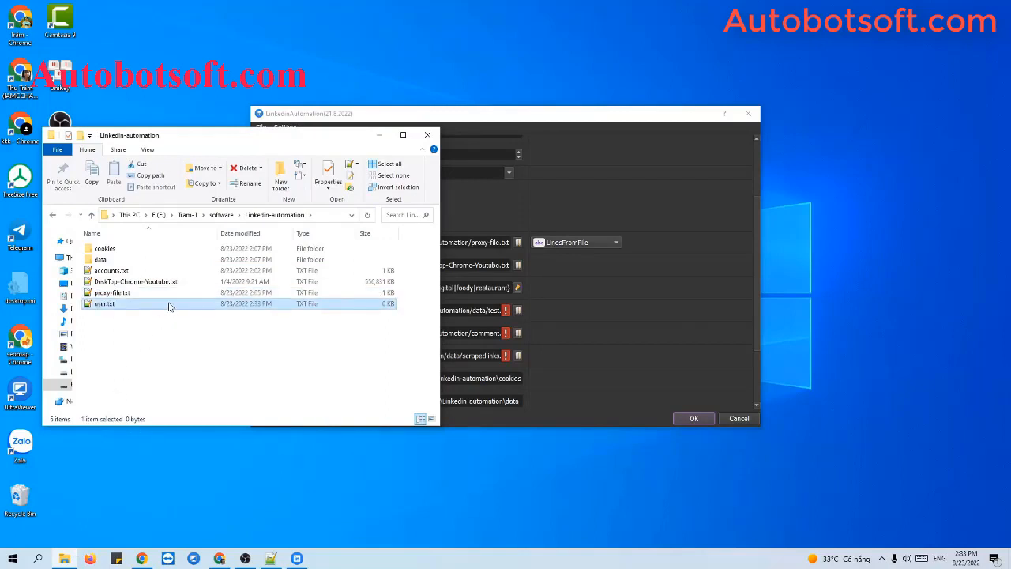
double_click(168, 305)
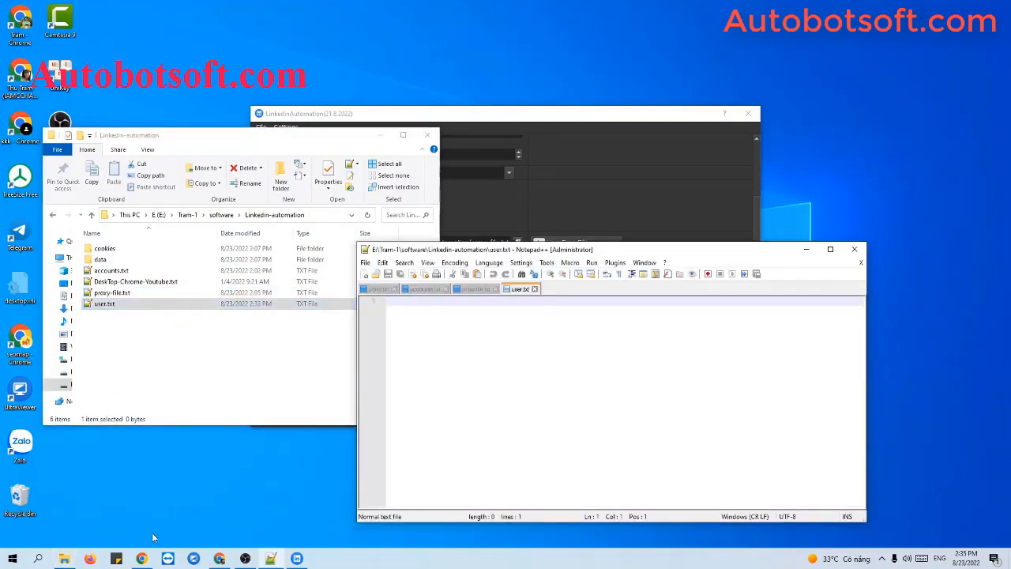
left_click(141, 558)
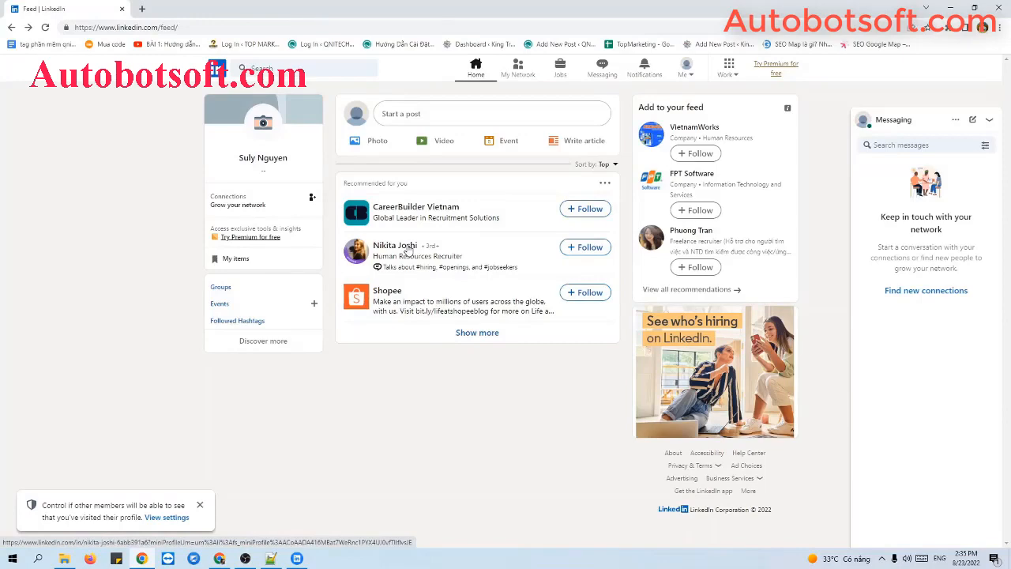
Copy a recruiter's LinkedIn profile URL into user.txt as its only line and save it.
left_click(409, 249)
left_click(268, 27)
key("ctrl+c")
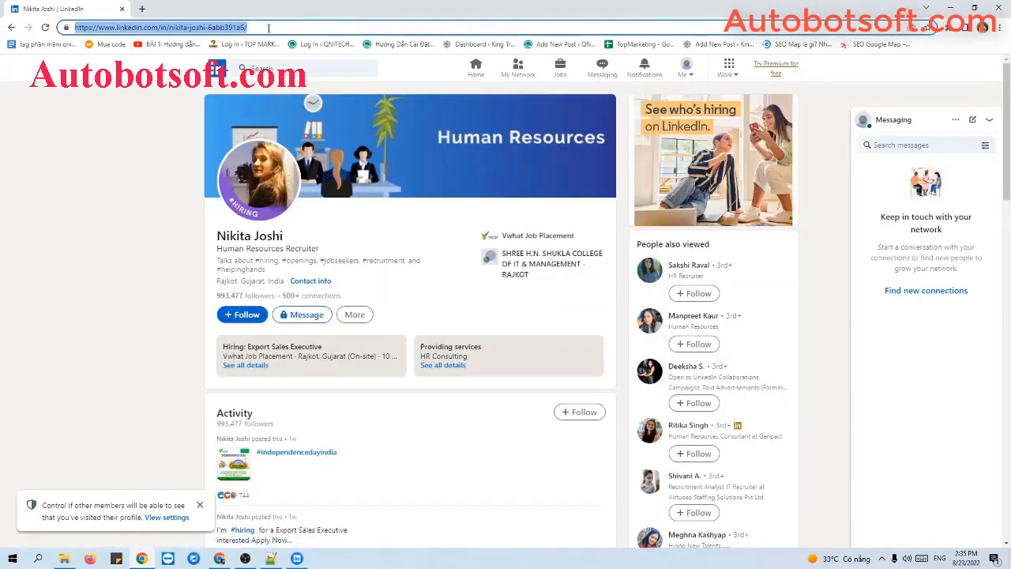
left_click(950, 8)
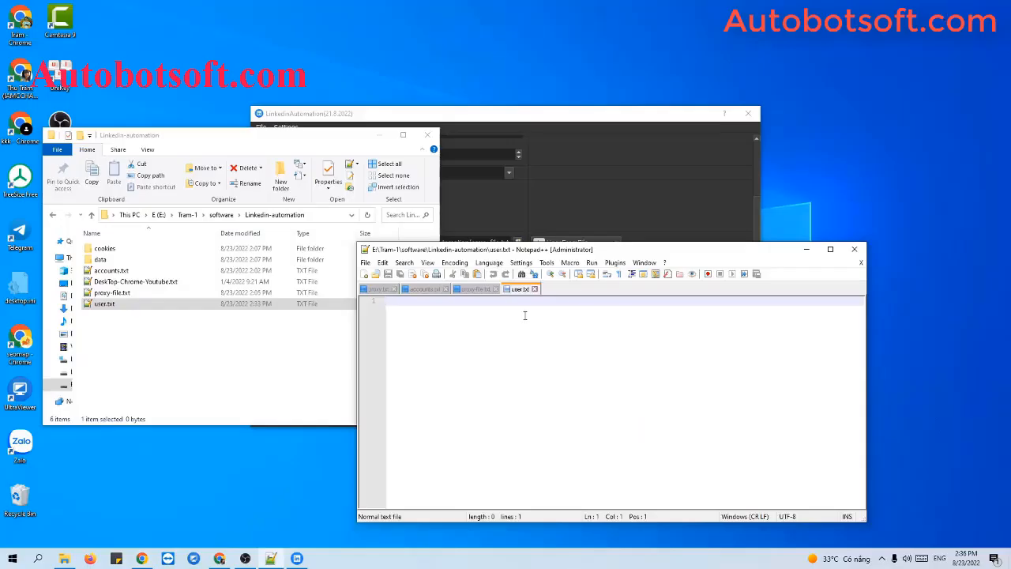
key("ctrl+v")
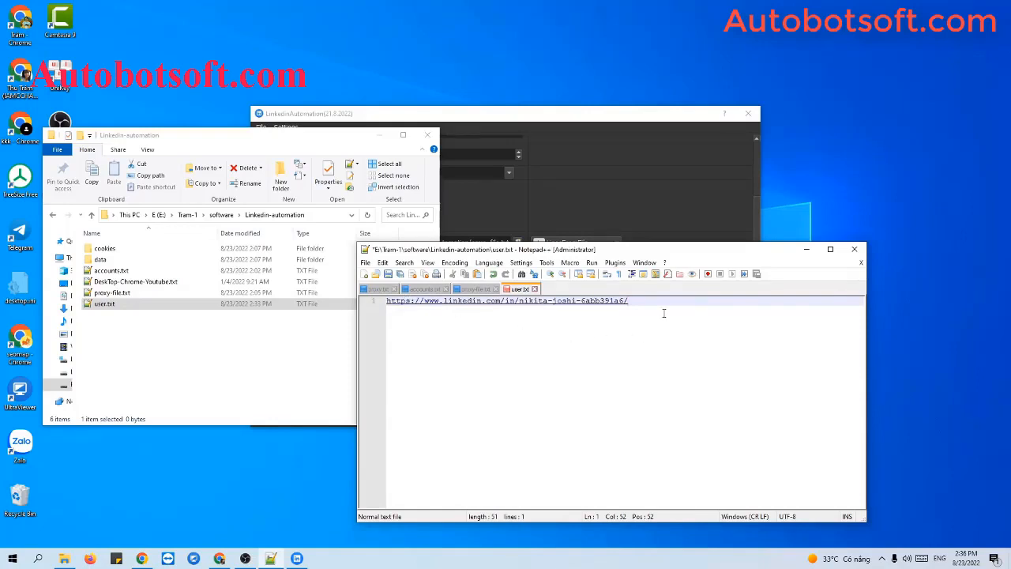
key("Return")
key("Return")
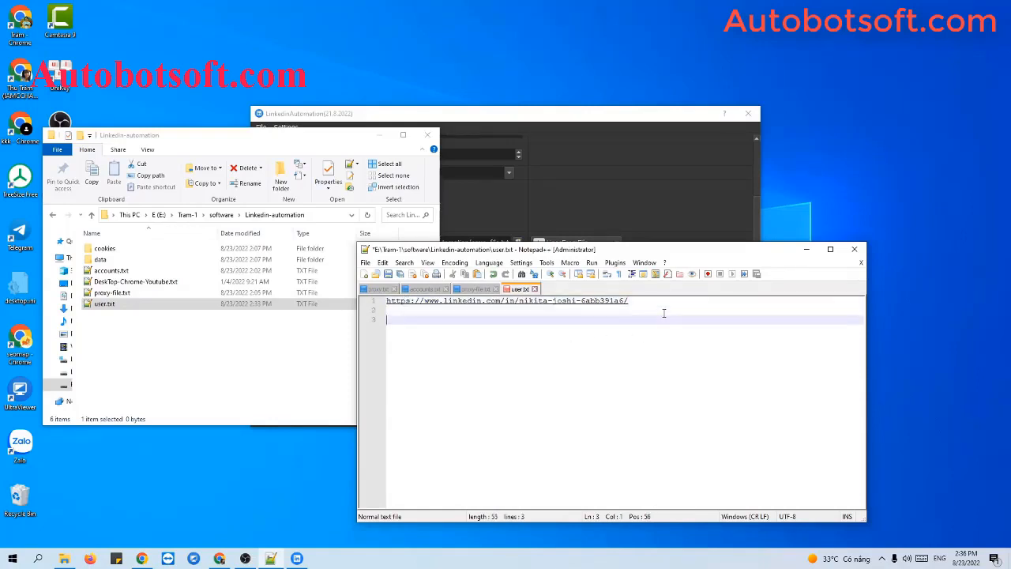
key("Return")
key("Return")
key("BackSpace")
key("BackSpace")
key("BackSpace")
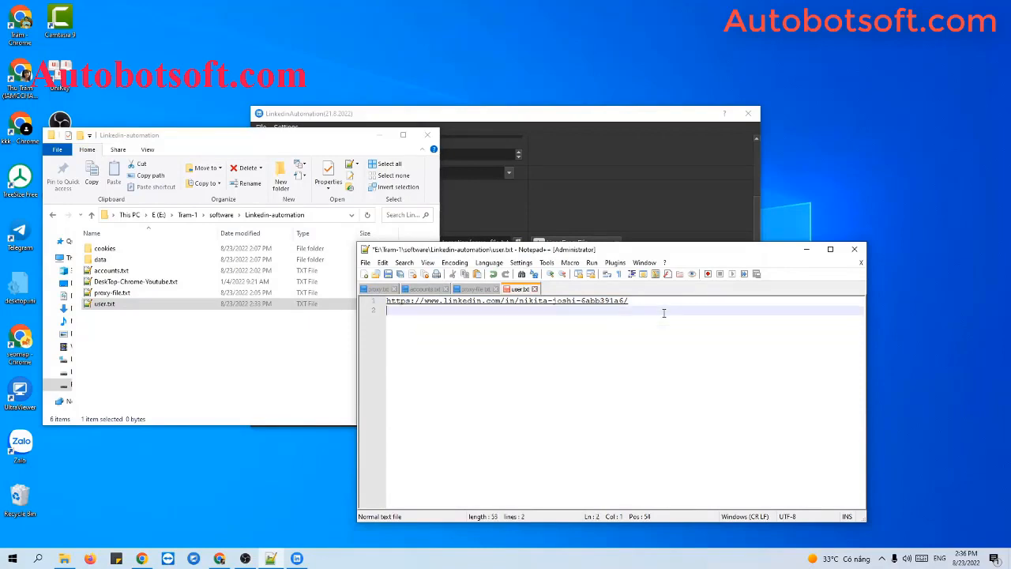
key("BackSpace")
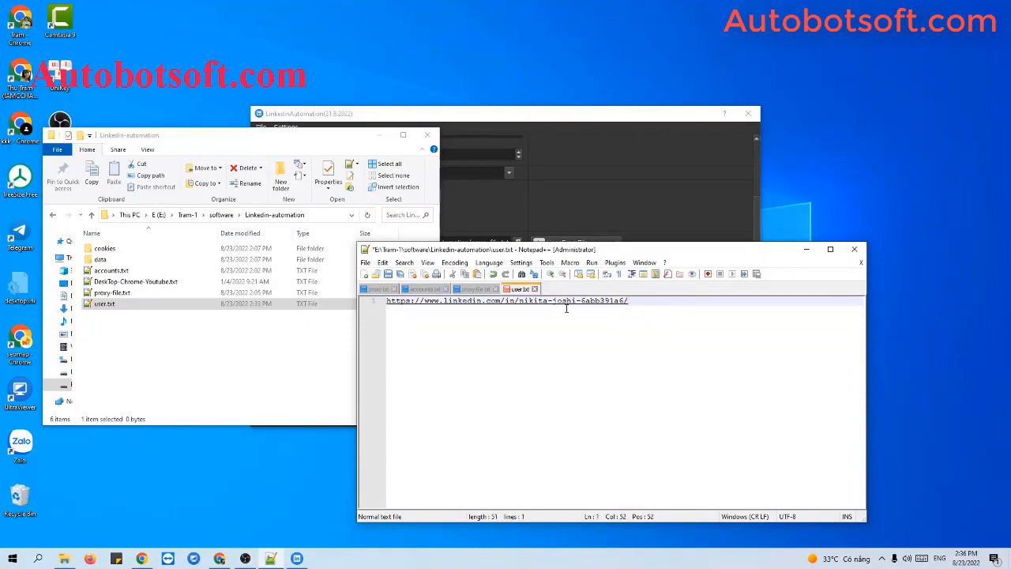
left_click(388, 275)
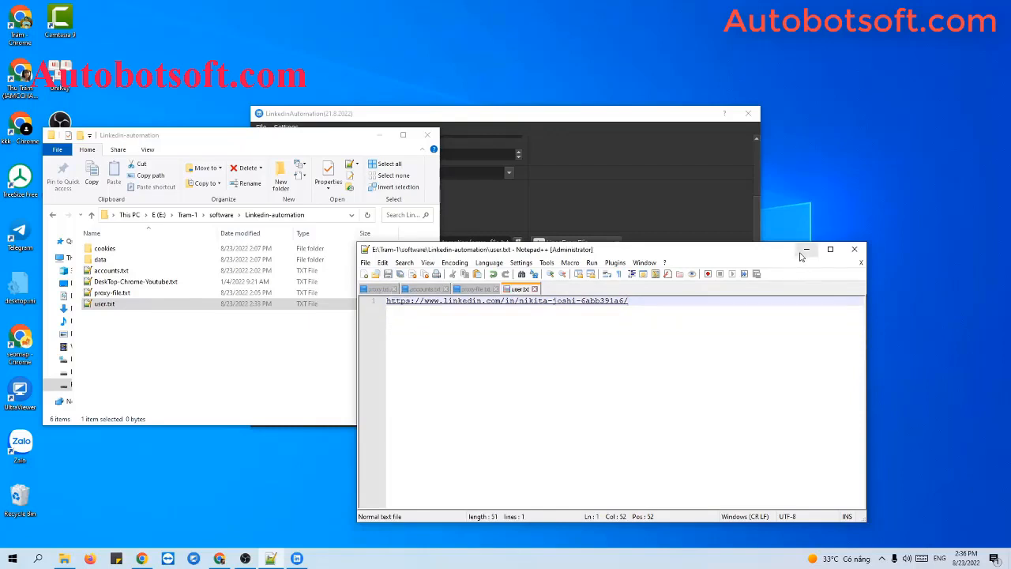
Load user.txt from the Linkedin-automation folder as the User List file in the settings form.
left_click(388, 274)
left_click(807, 249)
left_click(379, 135)
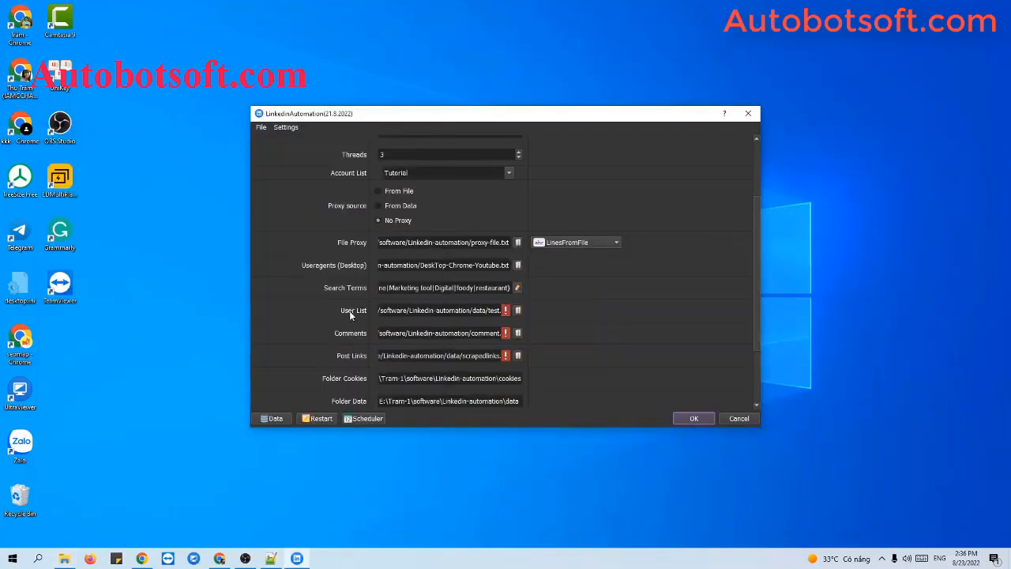
left_click(519, 309)
left_click(399, 253)
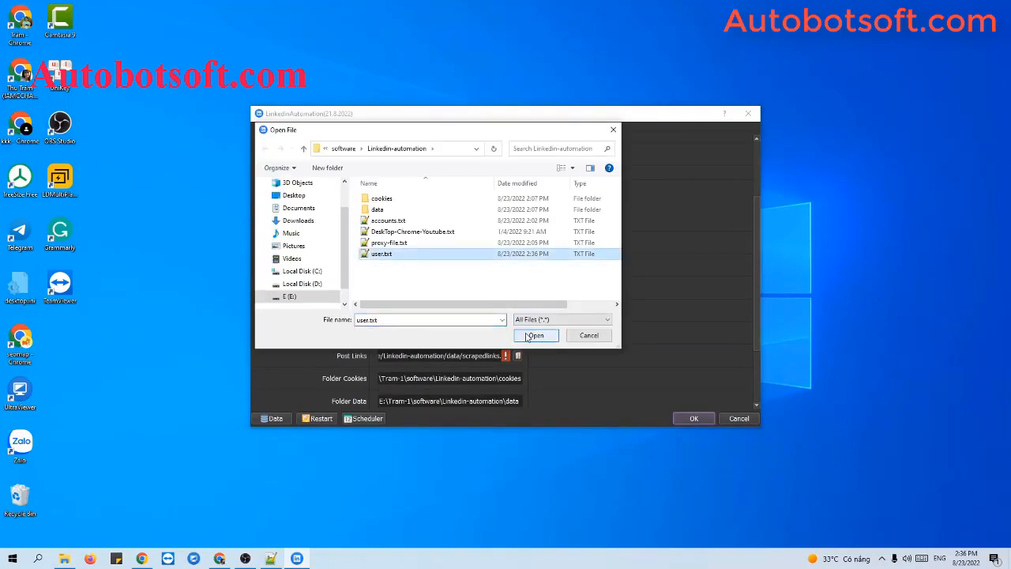
left_click(536, 335)
scroll(645, 322, "up", 1)
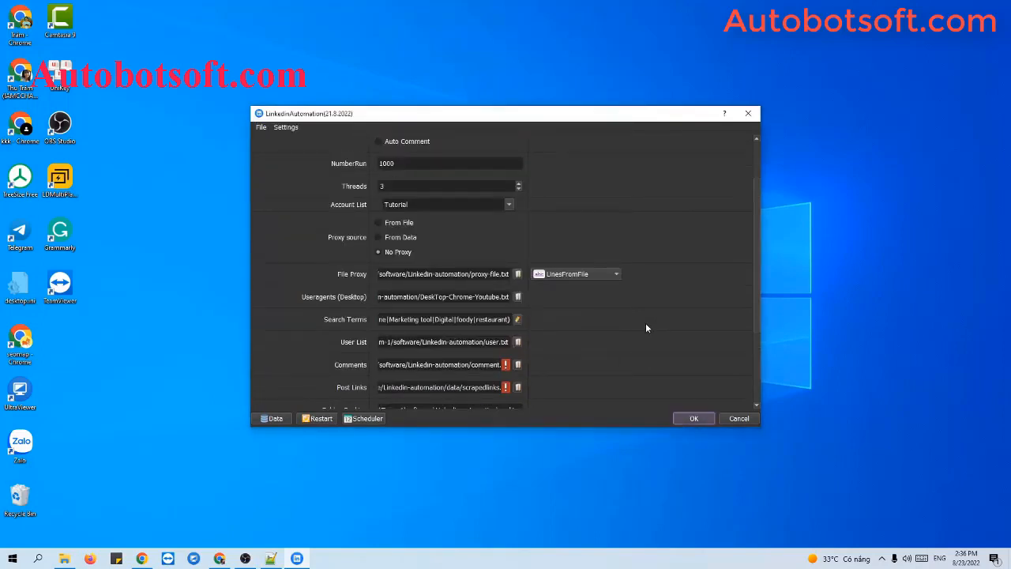
scroll(646, 327, "down", 4)
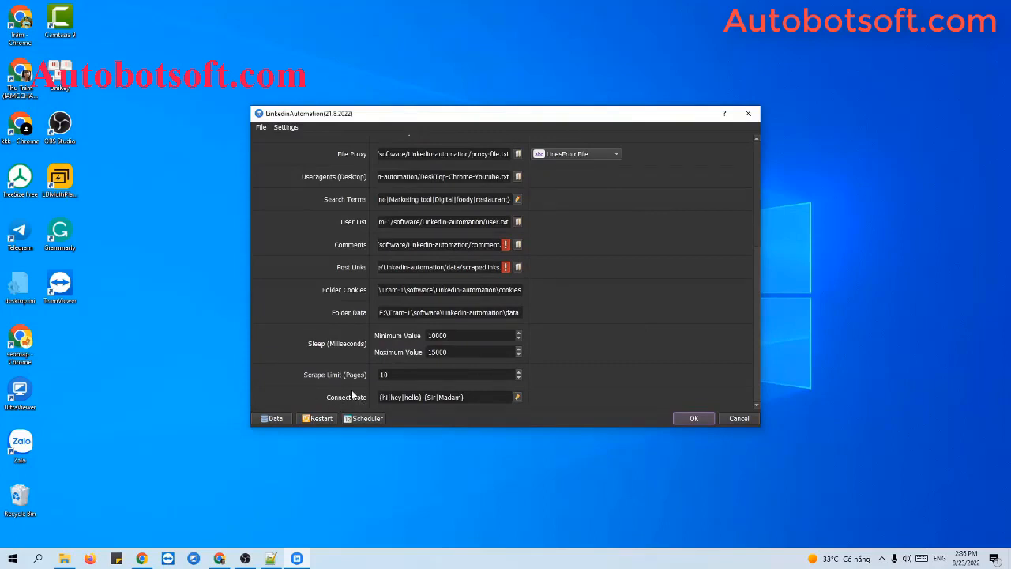
Correct the Connect Note template to {hi|hey|hello} {Sir|Madam} and test the generated greetings.
left_click(517, 397)
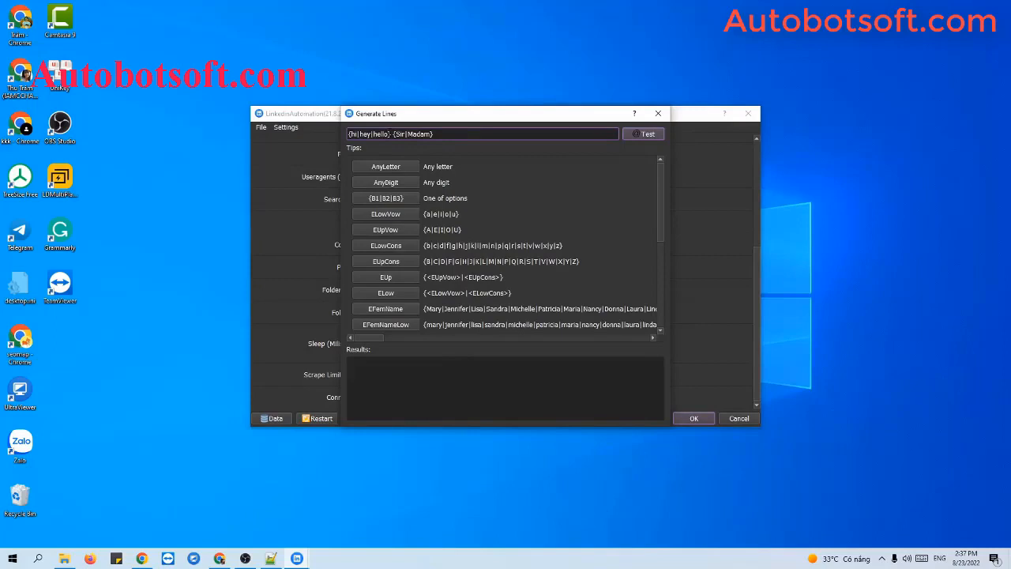
type("|")
key("BackSpace")
left_click(644, 135)
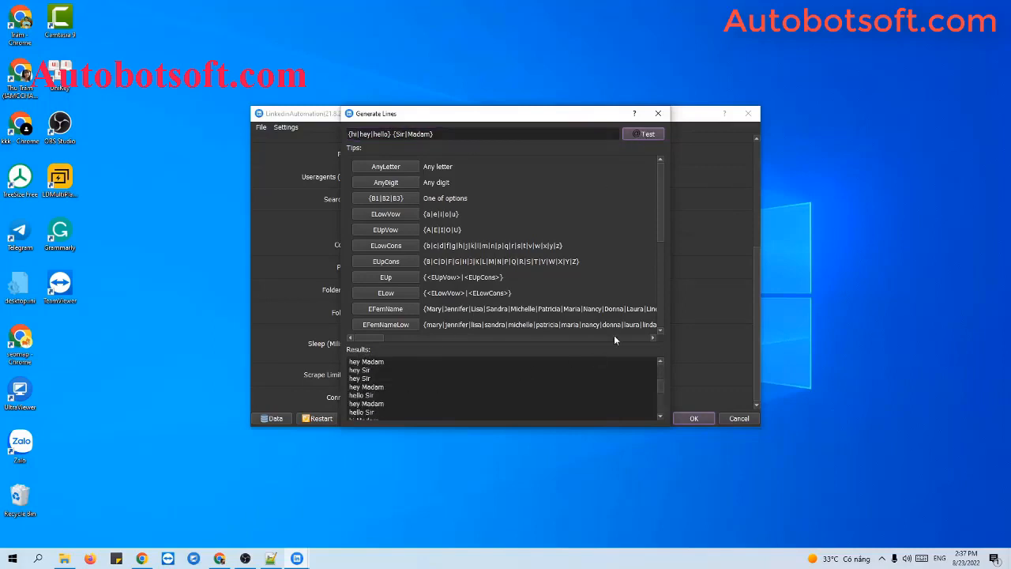
left_click(657, 115)
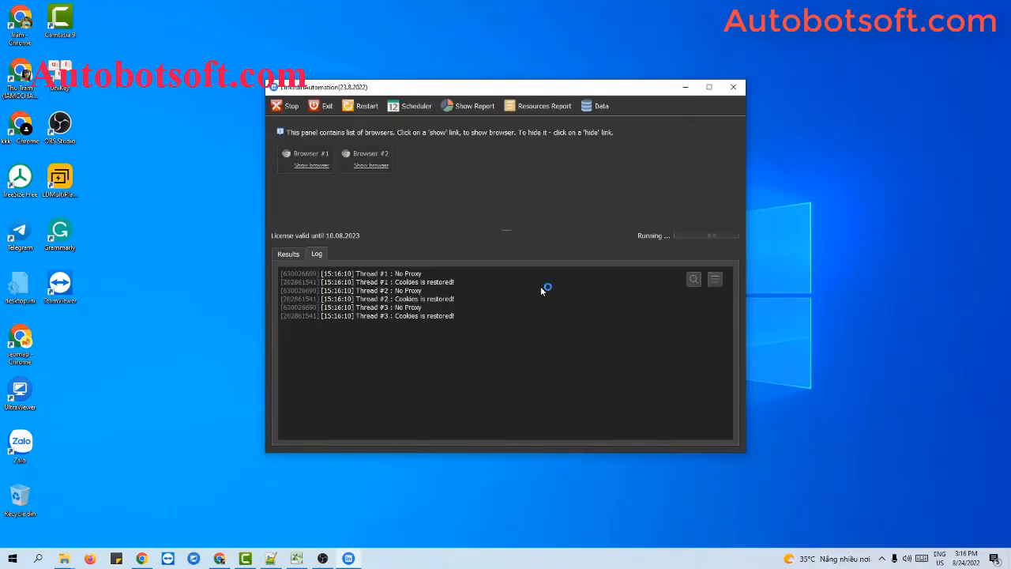
Show all three bot browser windows and tile them side by side with the tool.
left_click(321, 169)
left_click(695, 158)
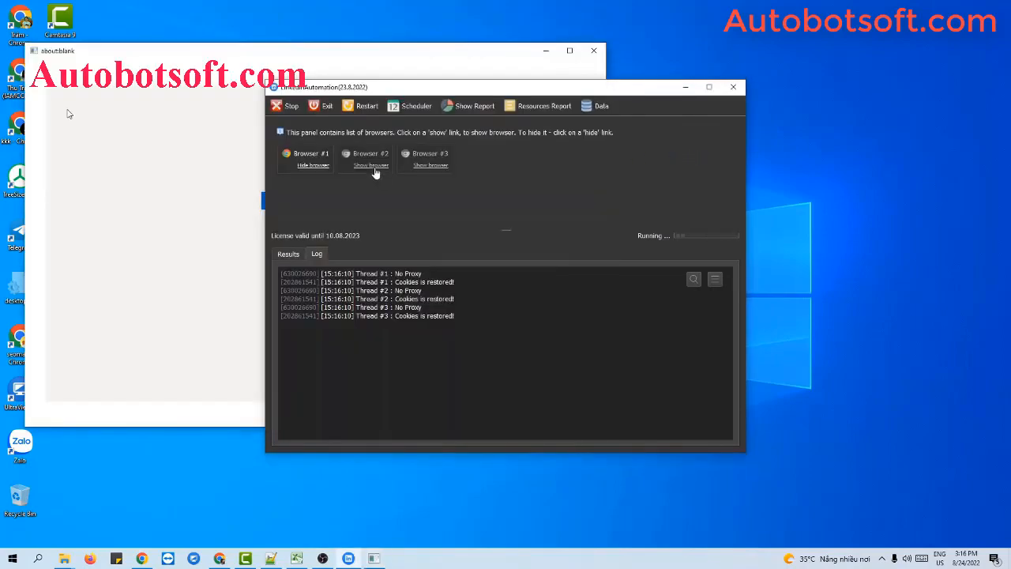
left_click(372, 167)
left_click(640, 173)
left_click(440, 167)
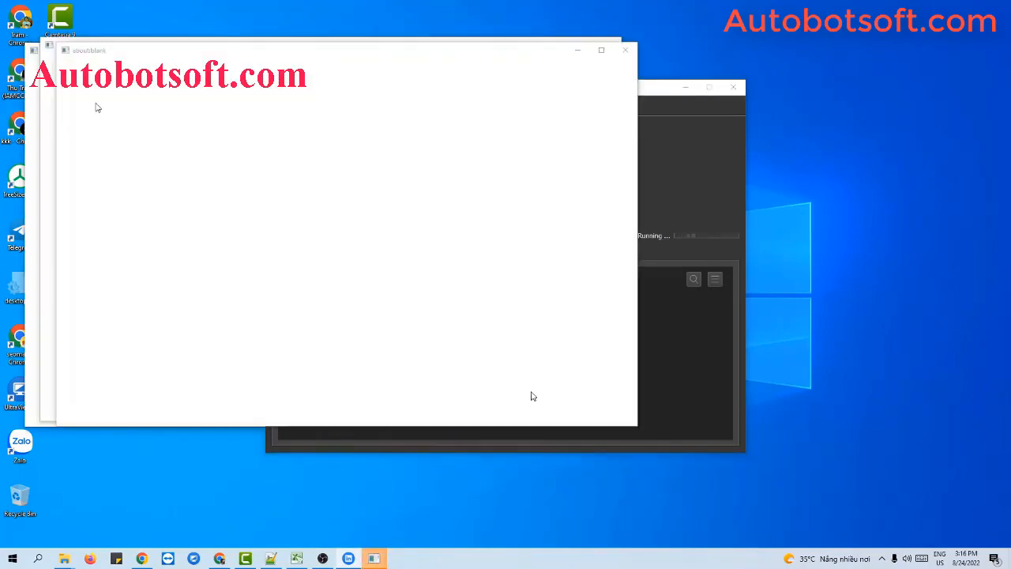
right_click(546, 557)
left_click(597, 431)
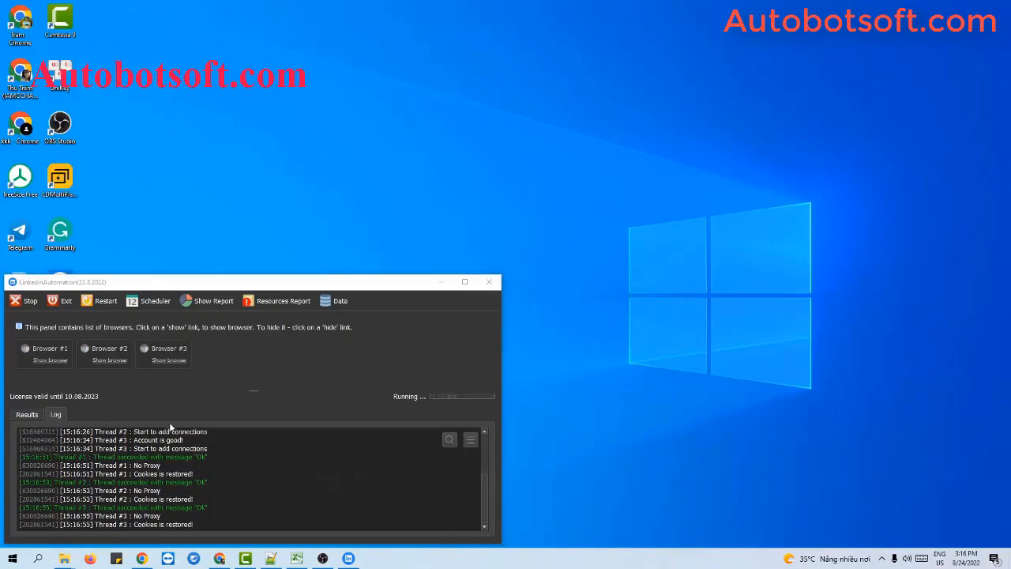
Show Browser #1 and tile the windows side by side, repeating as the run continues.
left_click(50, 360)
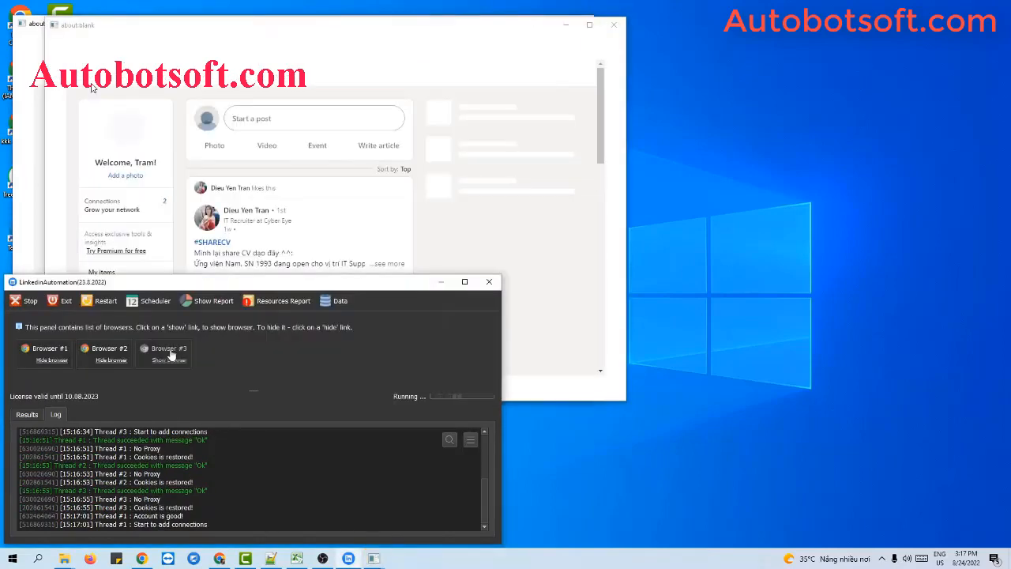
right_click(499, 560)
left_click(566, 452)
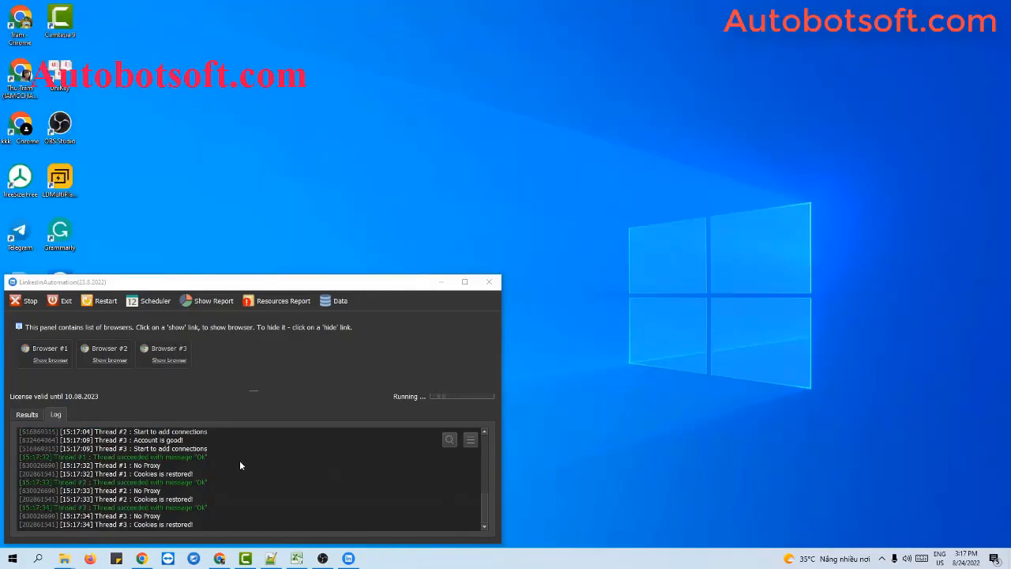
left_click(52, 362)
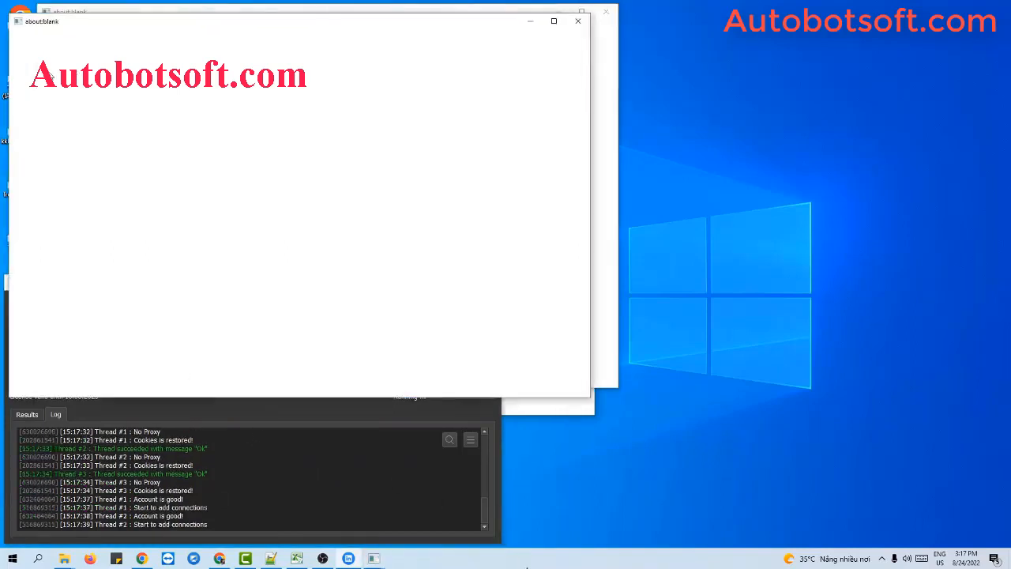
right_click(528, 558)
left_click(577, 459)
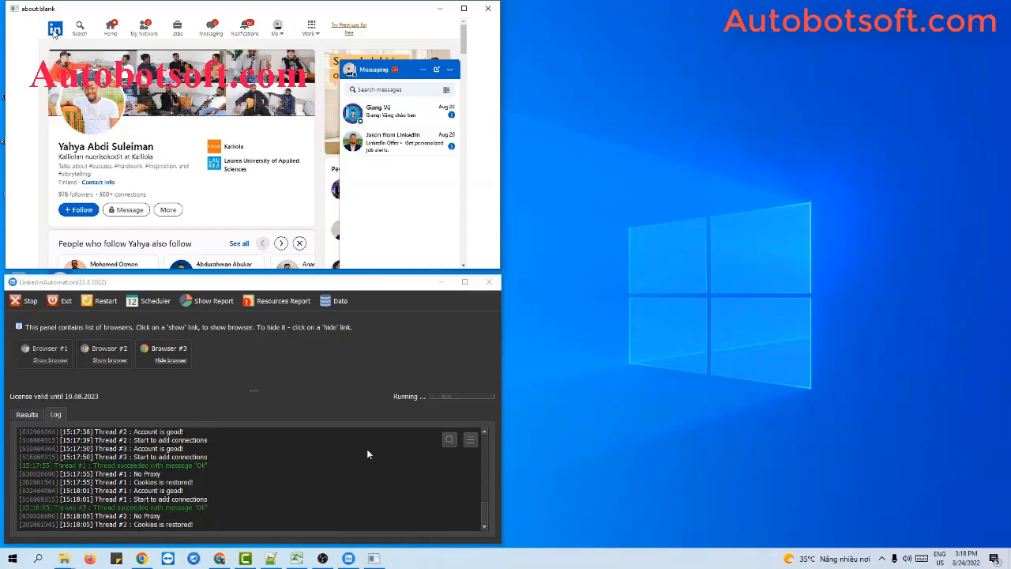
Show Browsers #1 and #2 and tile all four windows in a 2x2 grid.
left_click(44, 358)
left_click(132, 361)
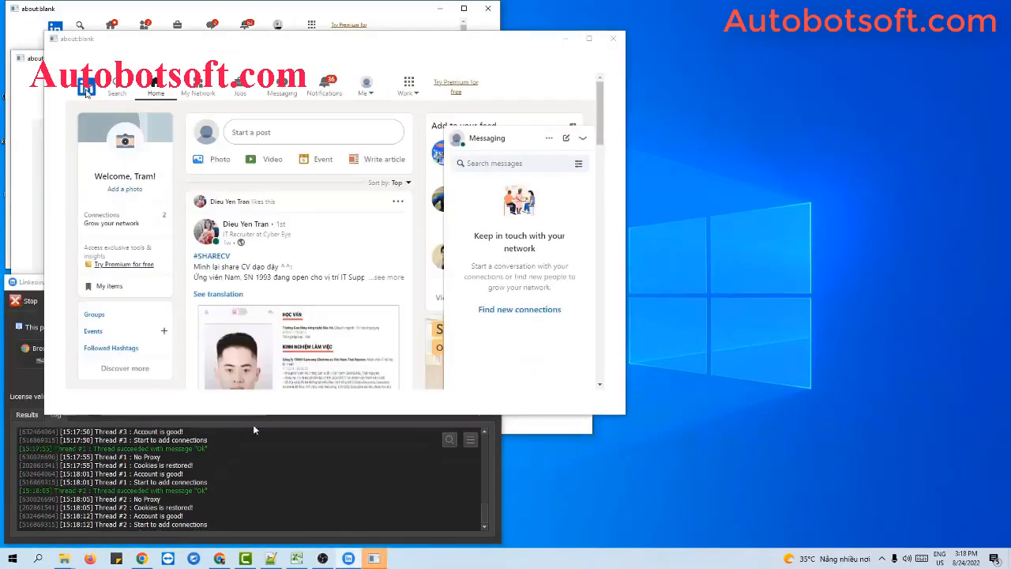
right_click(468, 559)
left_click(520, 450)
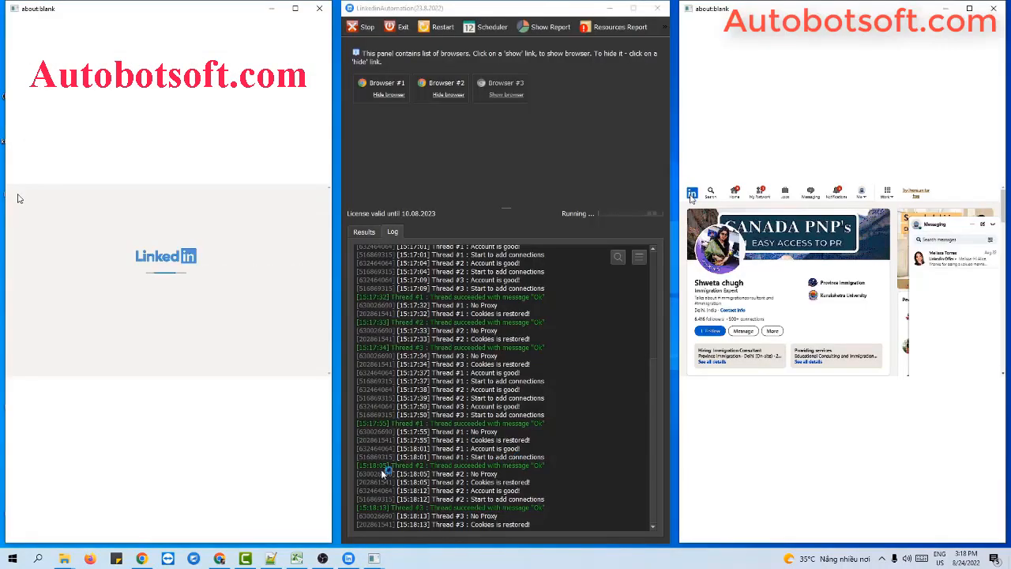
right_click(572, 559)
left_click(609, 451)
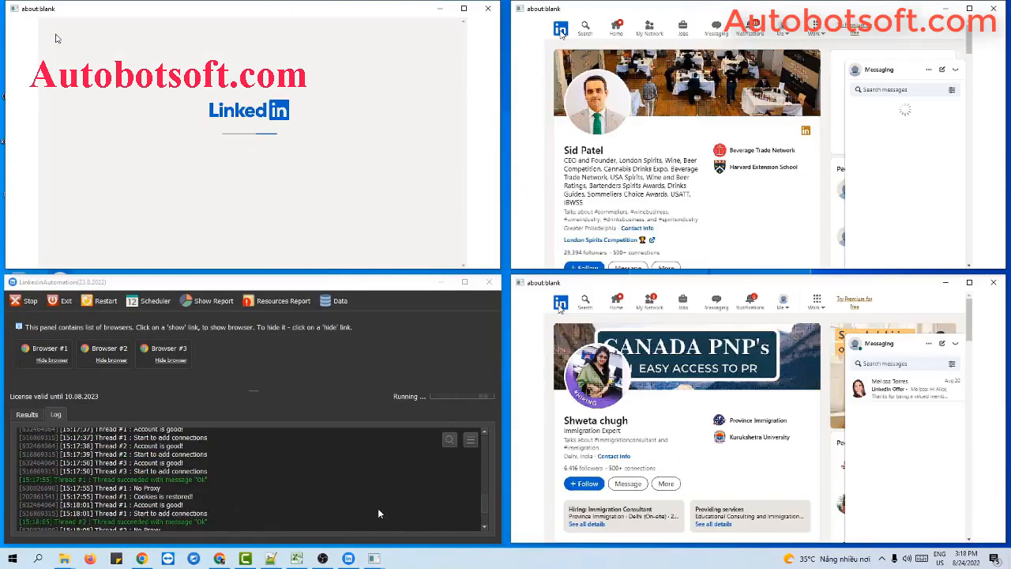
scroll(377, 508, "down", 5)
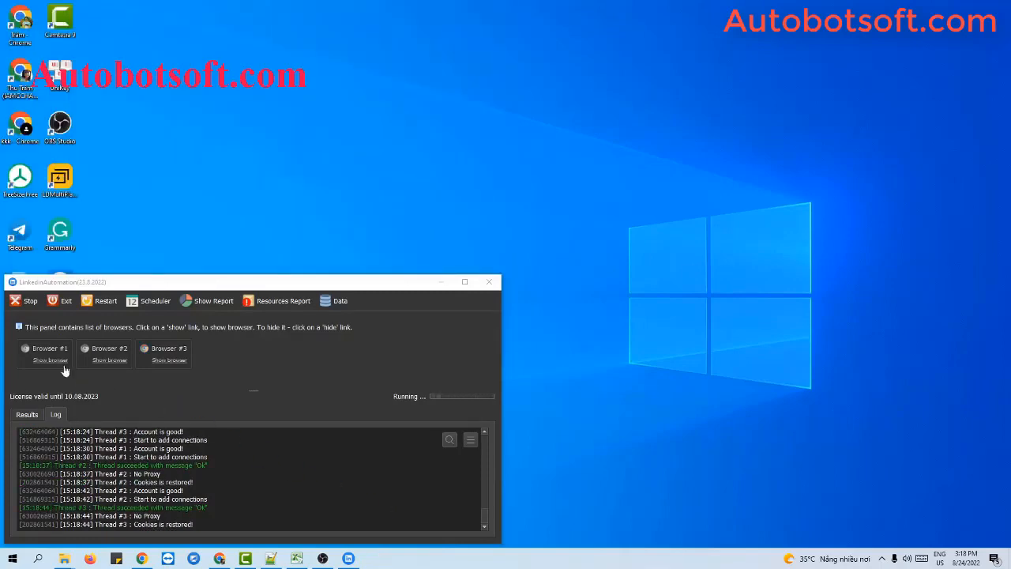
Show Browsers #1, #2 and #3 and tile them with the tool in a 2x2 grid.
left_click(52, 360)
left_click(187, 425)
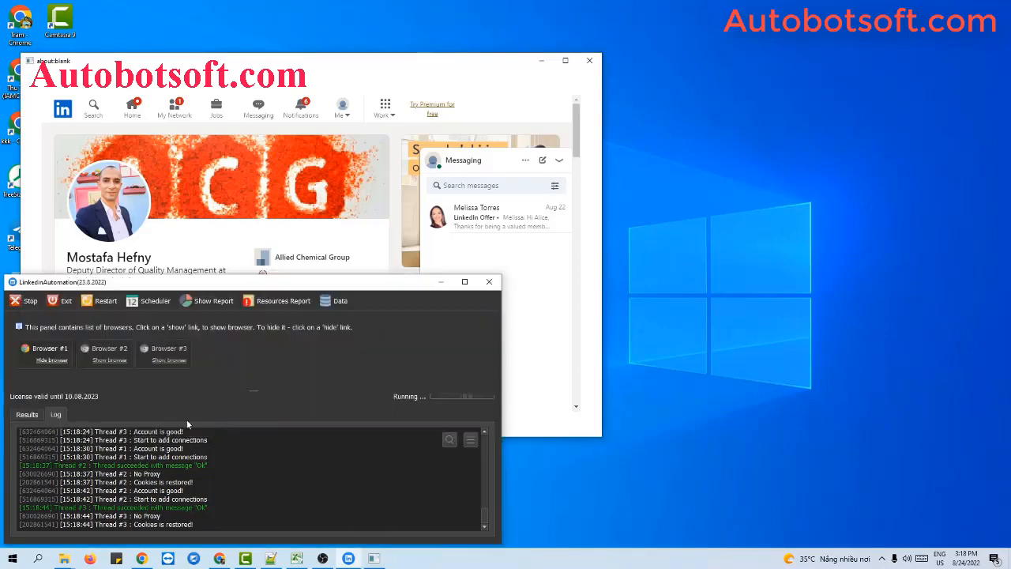
left_click(109, 361)
left_click(282, 497)
left_click(169, 360)
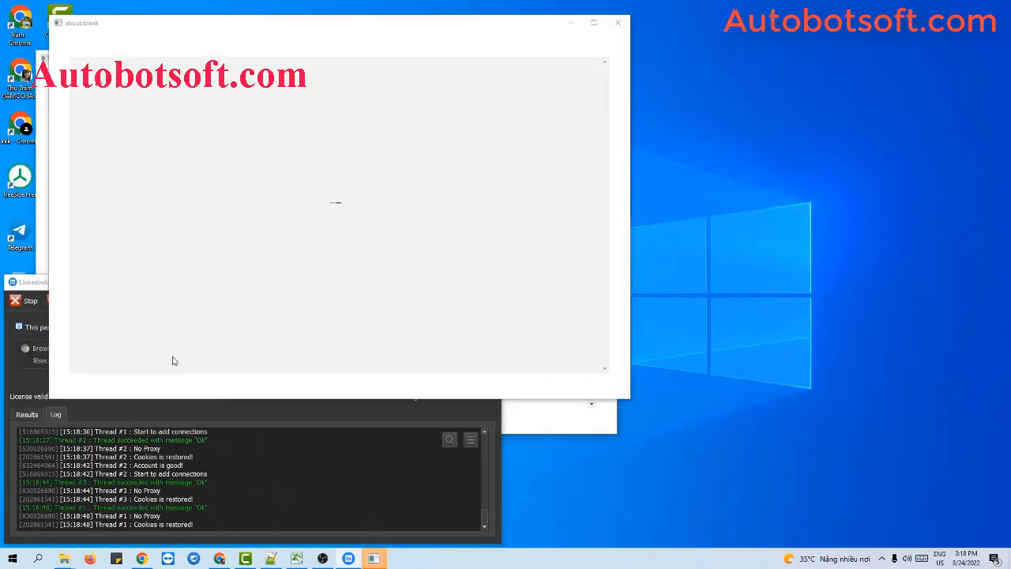
right_click(498, 558)
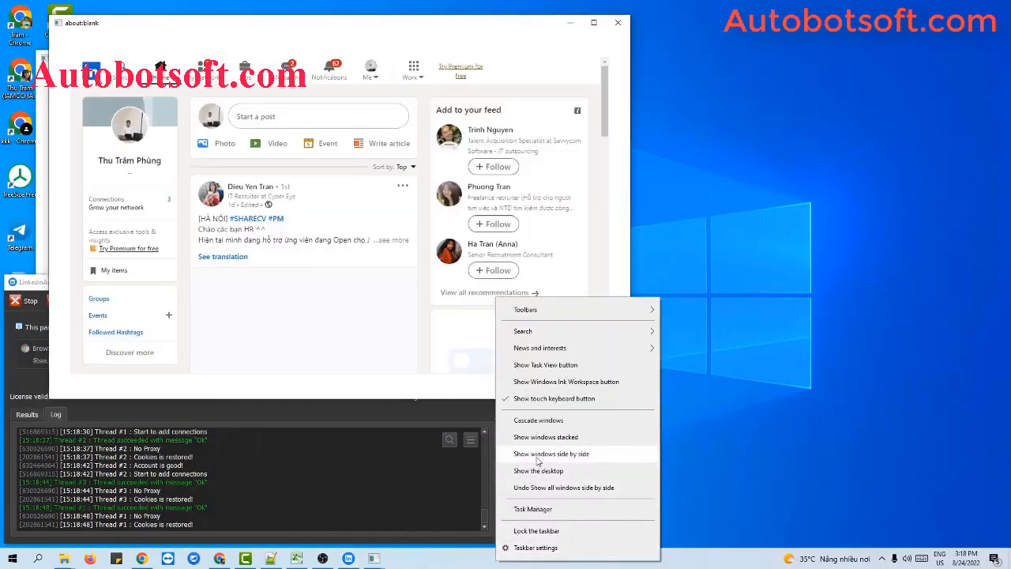
left_click(537, 456)
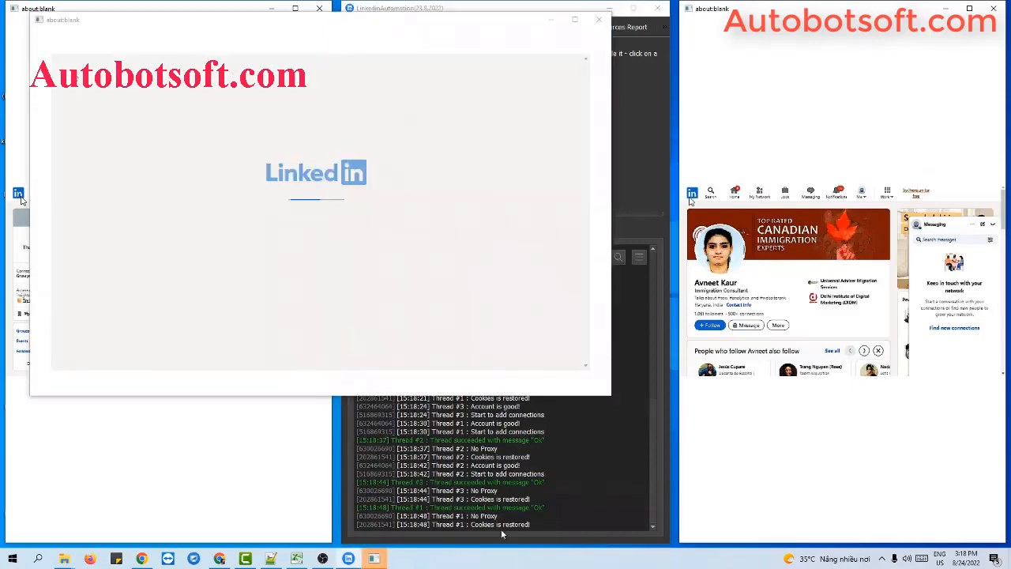
right_click(503, 559)
left_click(553, 456)
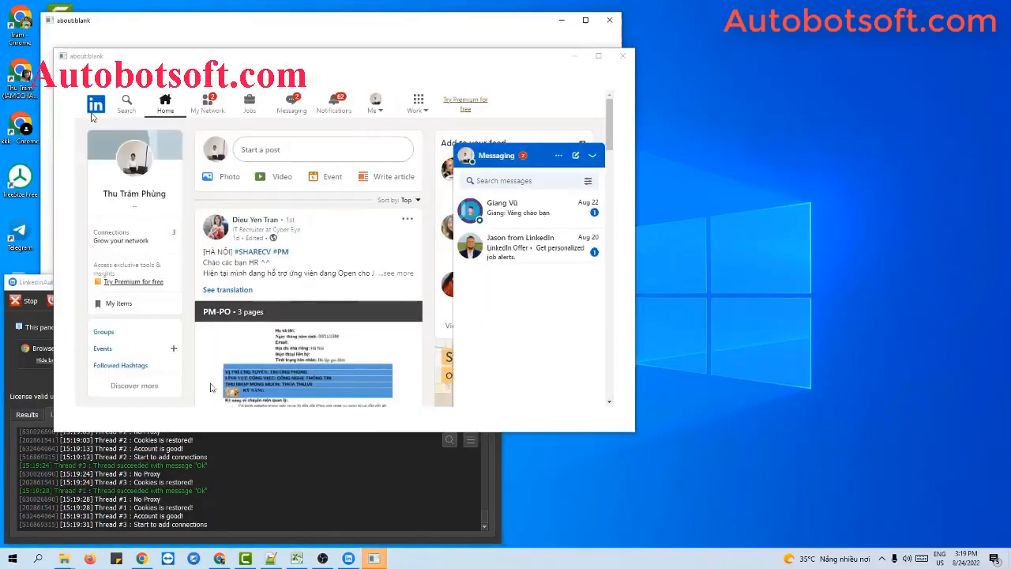
Tile the windows side by side and bring up Browser #2 while the threads run.
right_click(443, 560)
left_click(513, 454)
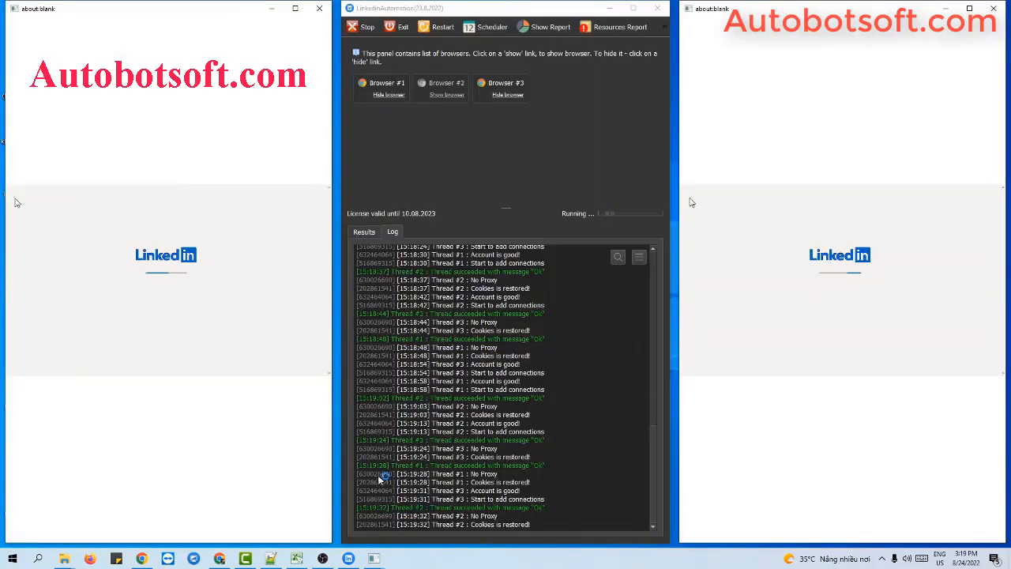
left_click(439, 94)
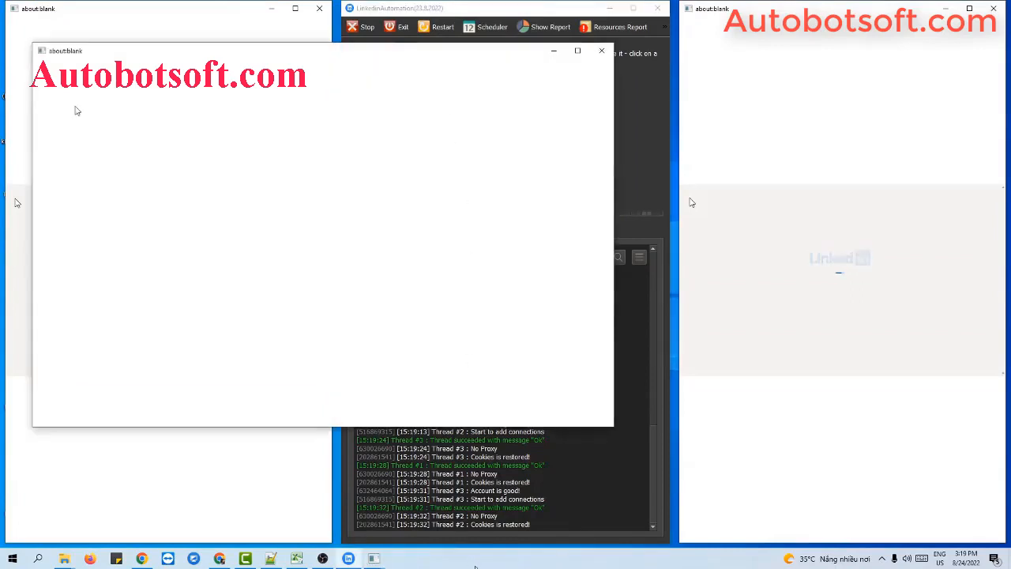
right_click(475, 559)
left_click(544, 459)
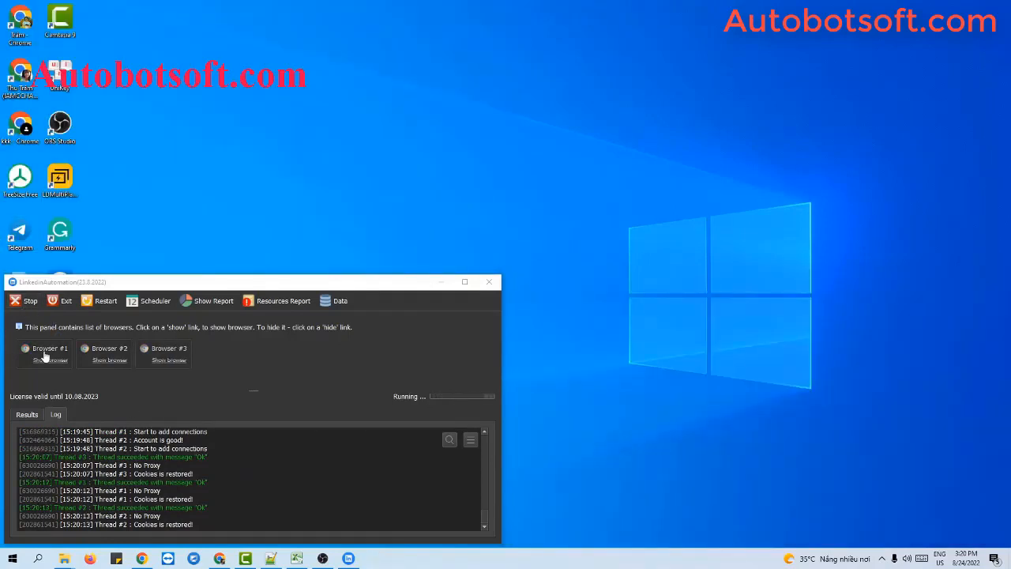
Bring up Browsers #1, #2 and #3 and tile all windows into a grid.
left_click(45, 358)
left_click(209, 467)
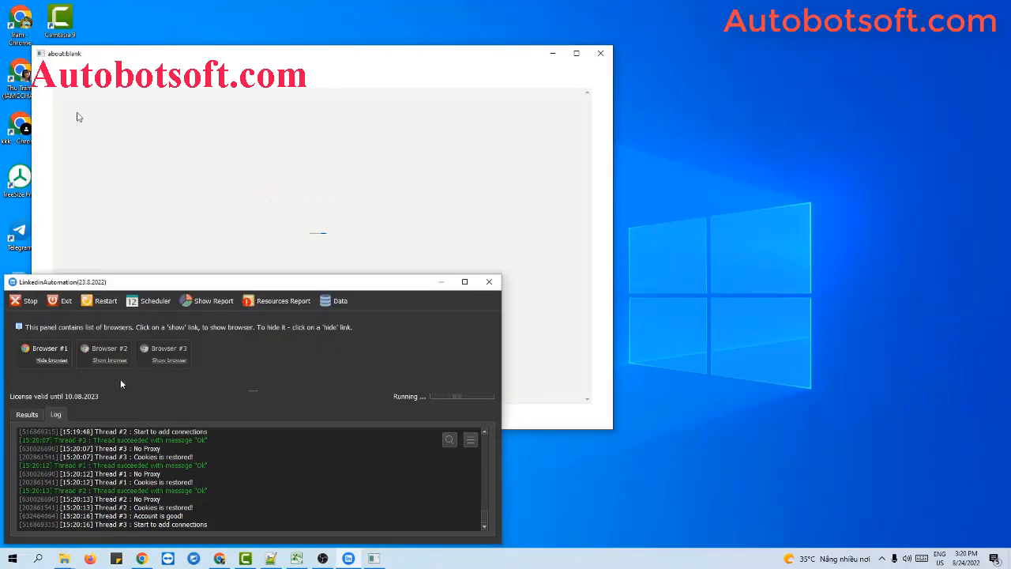
left_click(111, 359)
left_click(221, 452)
left_click(182, 360)
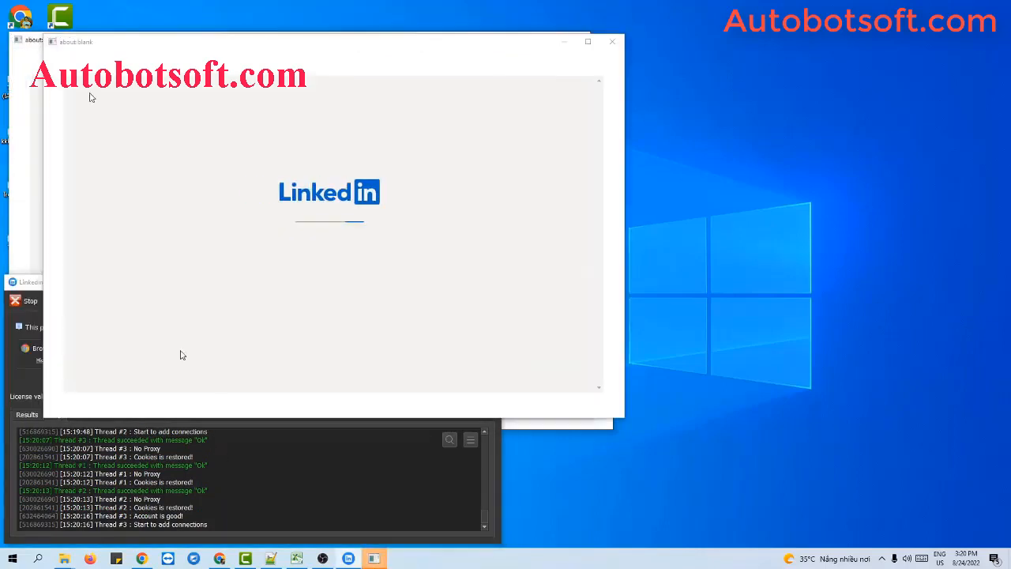
right_click(483, 558)
left_click(542, 449)
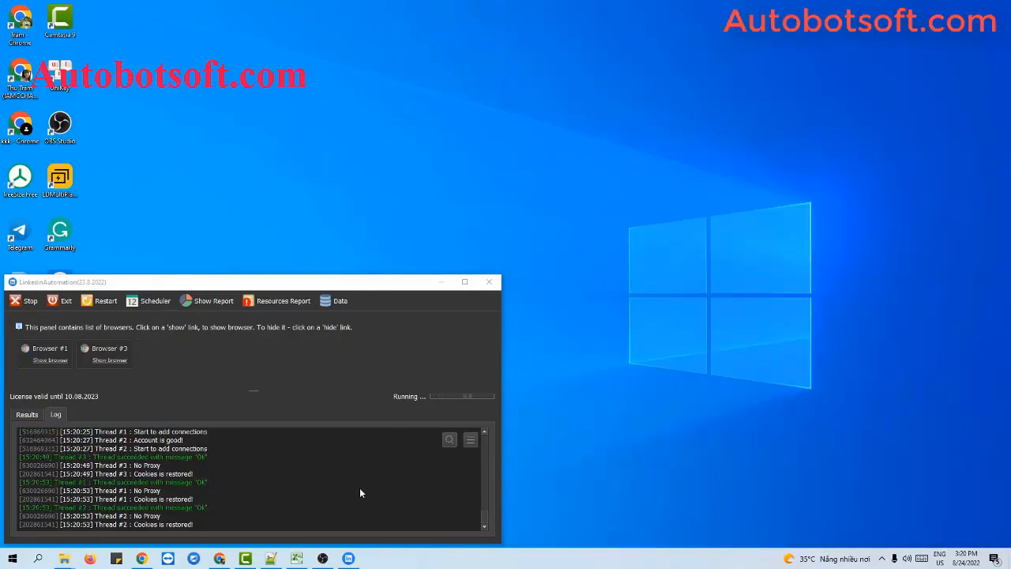
Rearrange the open windows into four quadrants to watch the threads.
left_click(322, 558)
left_click(323, 559)
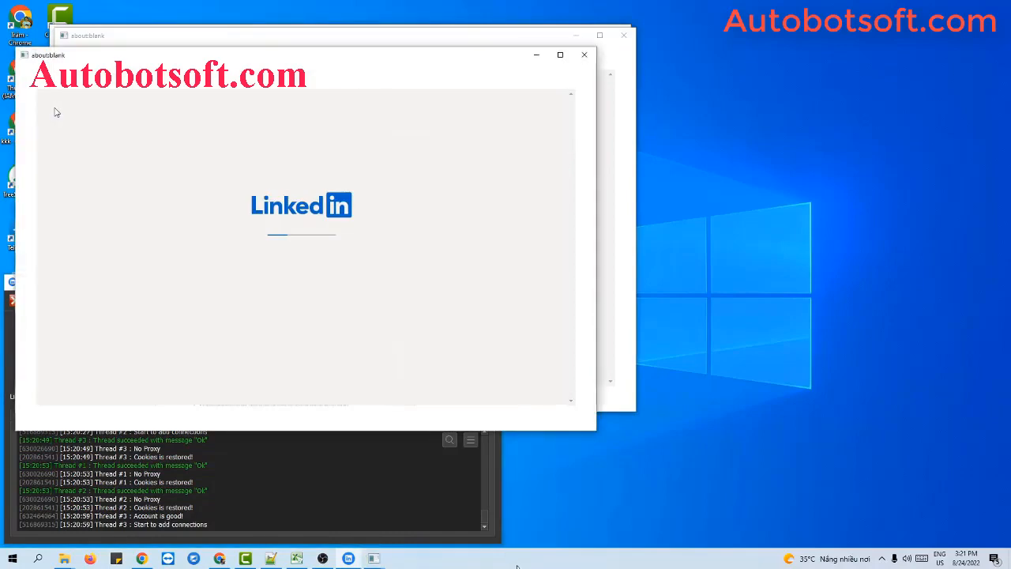
right_click(519, 559)
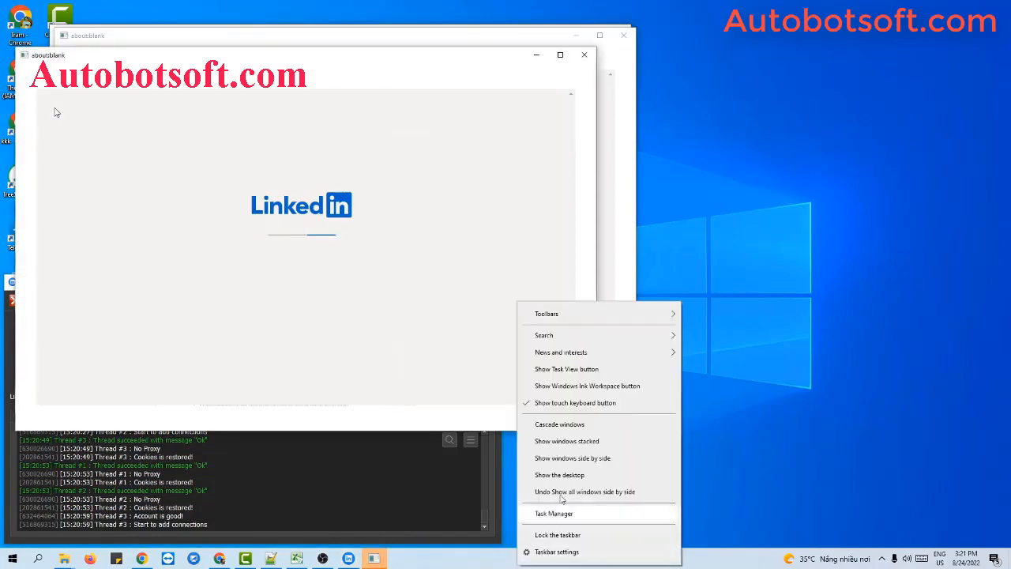
left_click(573, 459)
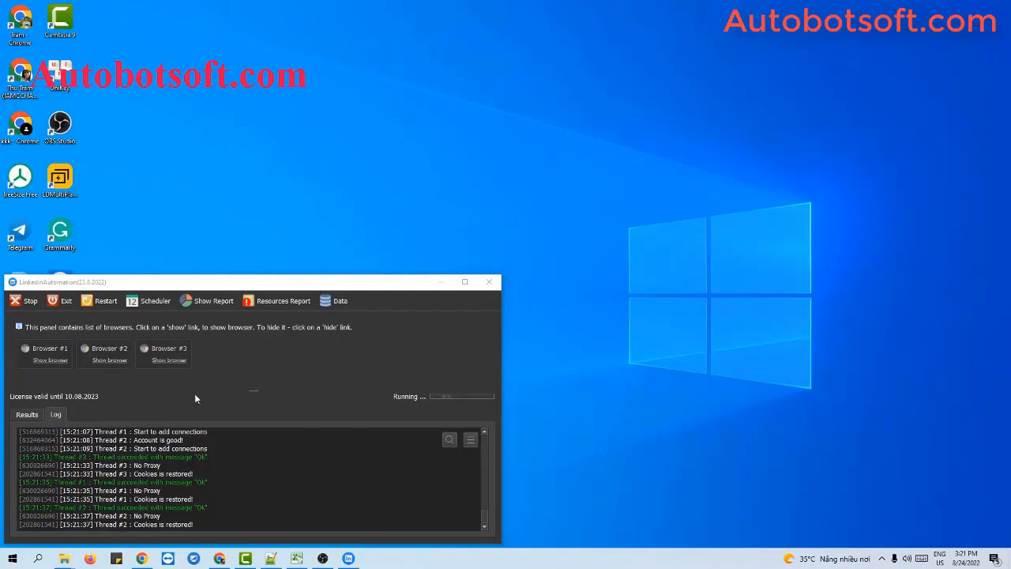
Show the three browser windows again and tile them side by side.
left_click(59, 360)
left_click(101, 357)
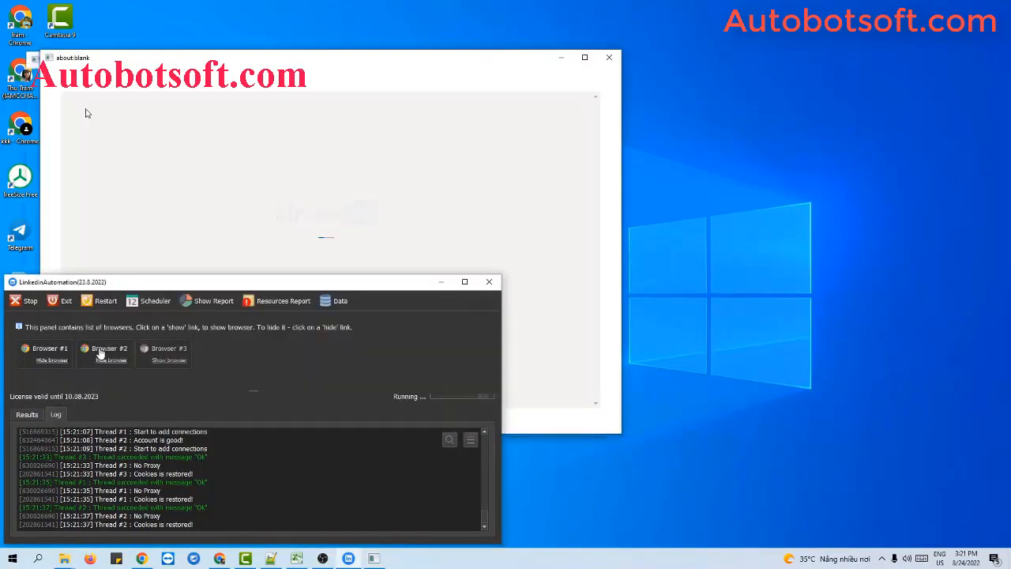
left_click(234, 452)
left_click(162, 360)
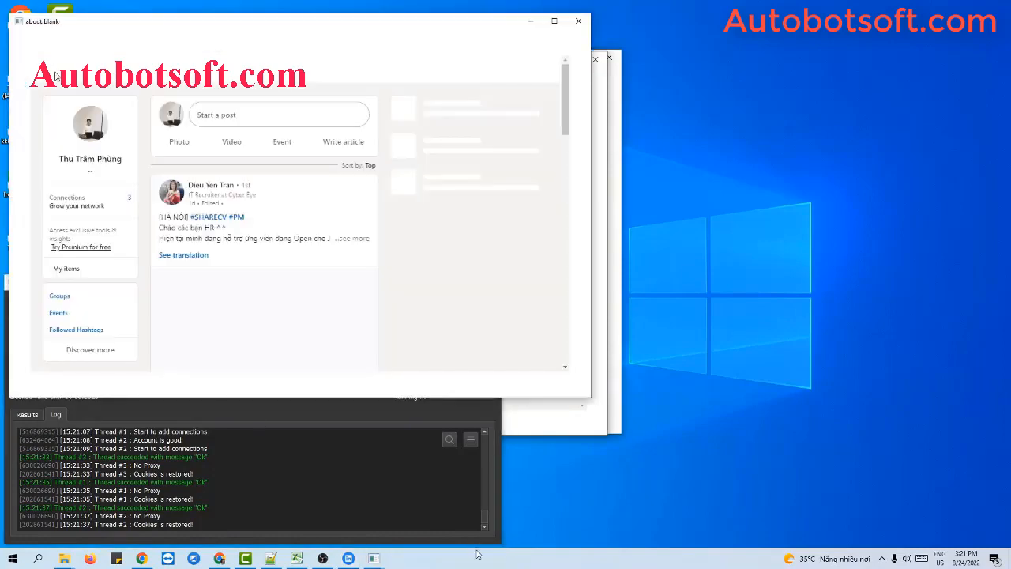
right_click(476, 555)
left_click(531, 442)
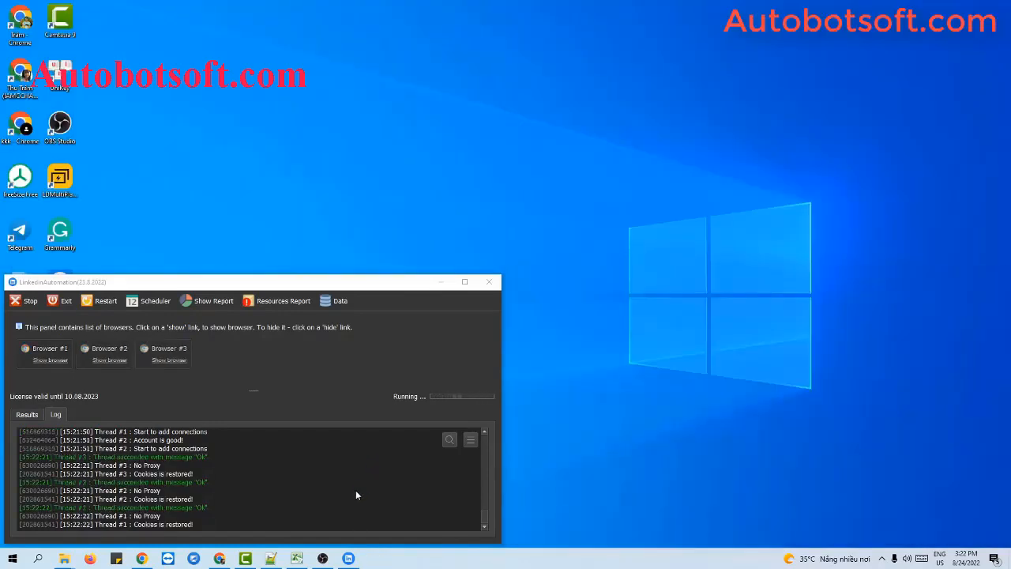
Bring Browsers #1, #2 and #3 forward and arrange all windows side by side.
left_click(51, 359)
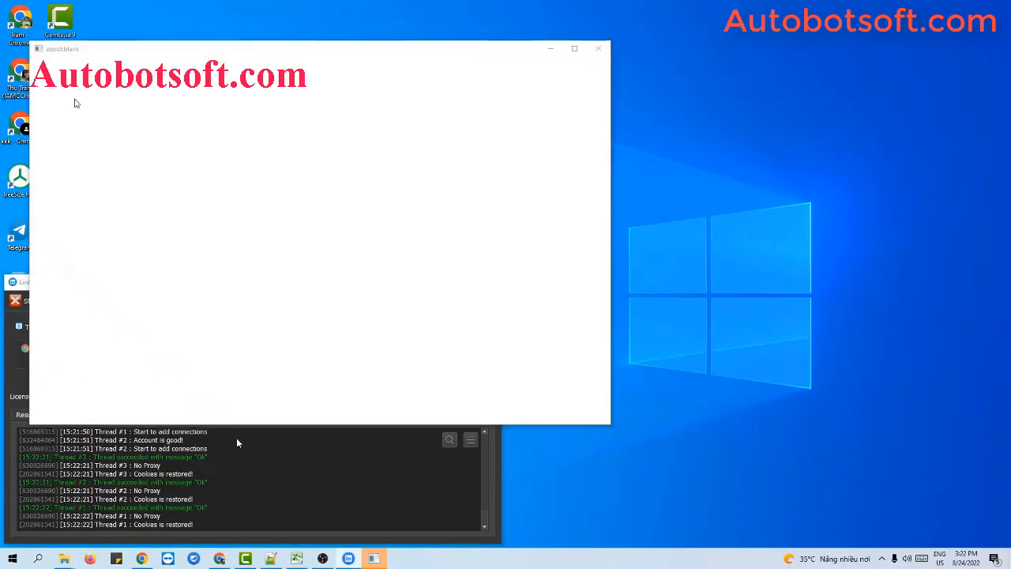
left_click(107, 358)
left_click(168, 359)
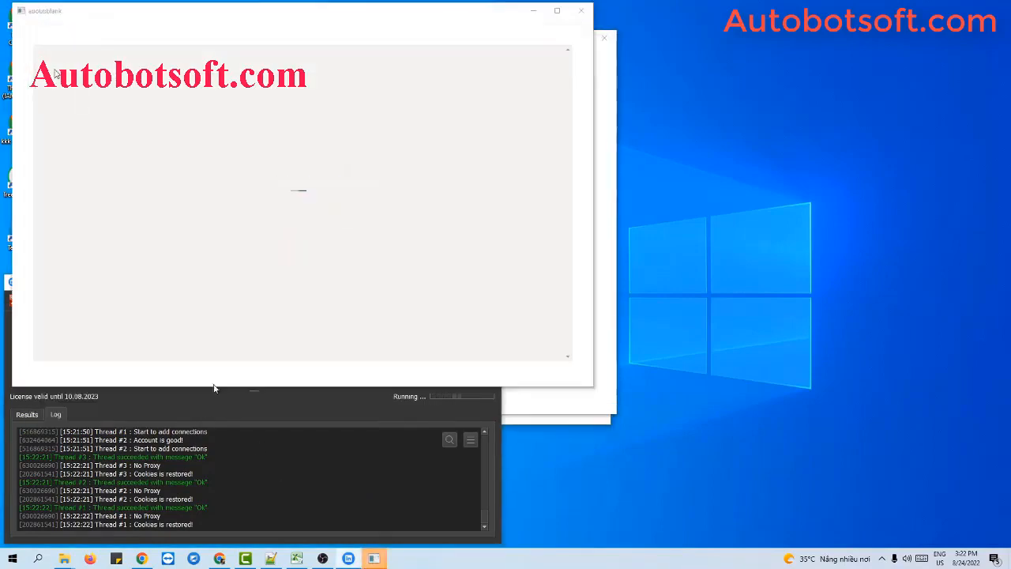
right_click(561, 558)
left_click(616, 447)
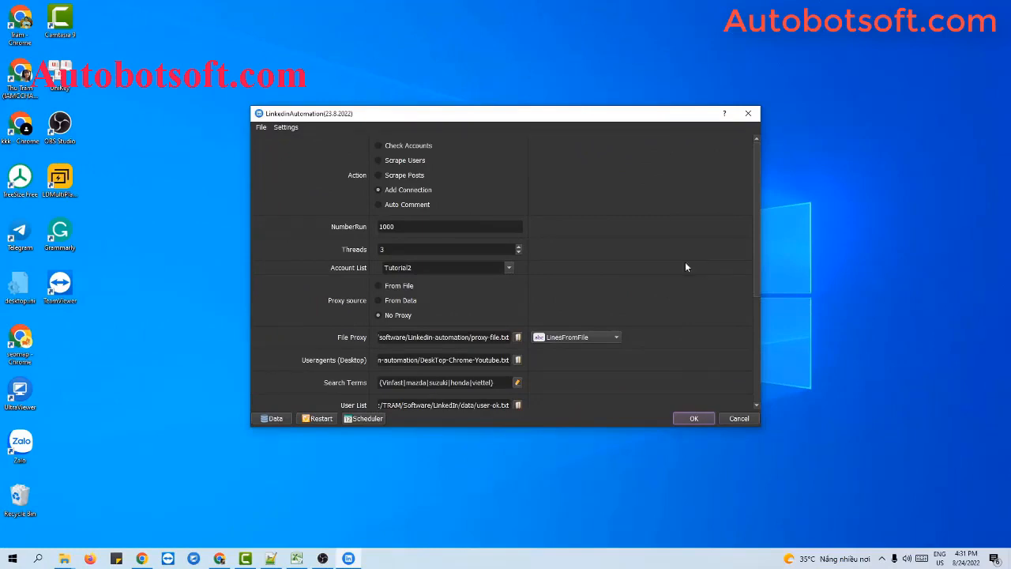
Switch the task action from Add Connection to Auto Comment.
left_click(378, 205)
scroll(666, 286, "down", 3)
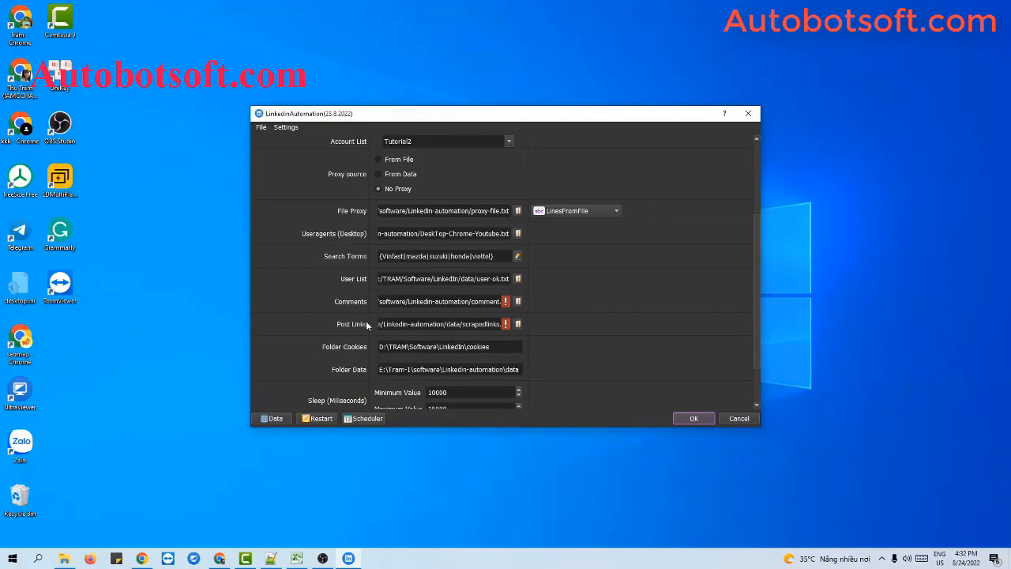
left_click(64, 558)
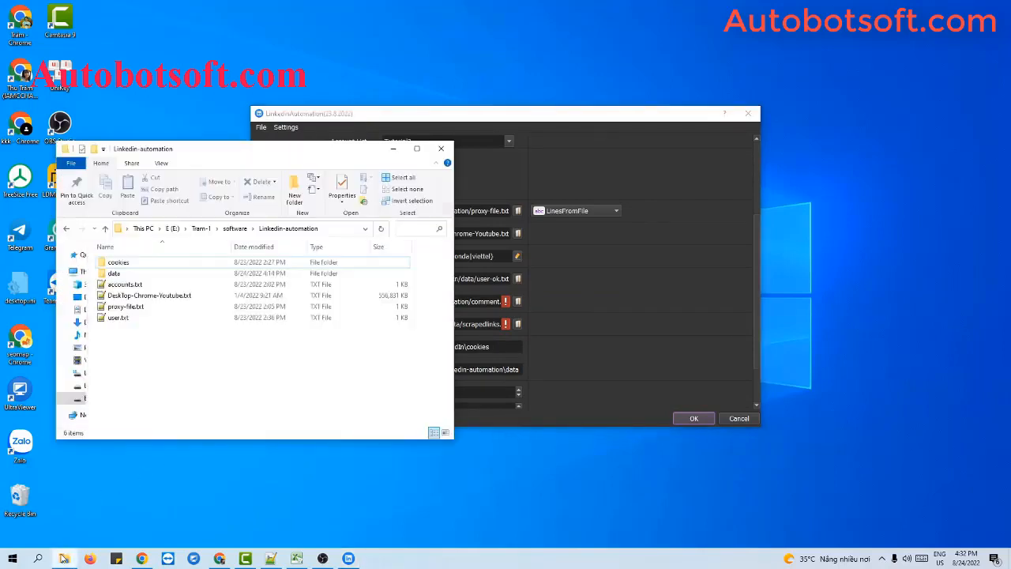
Create a new text document named comment.txt in the Linkedin-automation folder and open it.
right_click(136, 347)
mouse_move(183, 491)
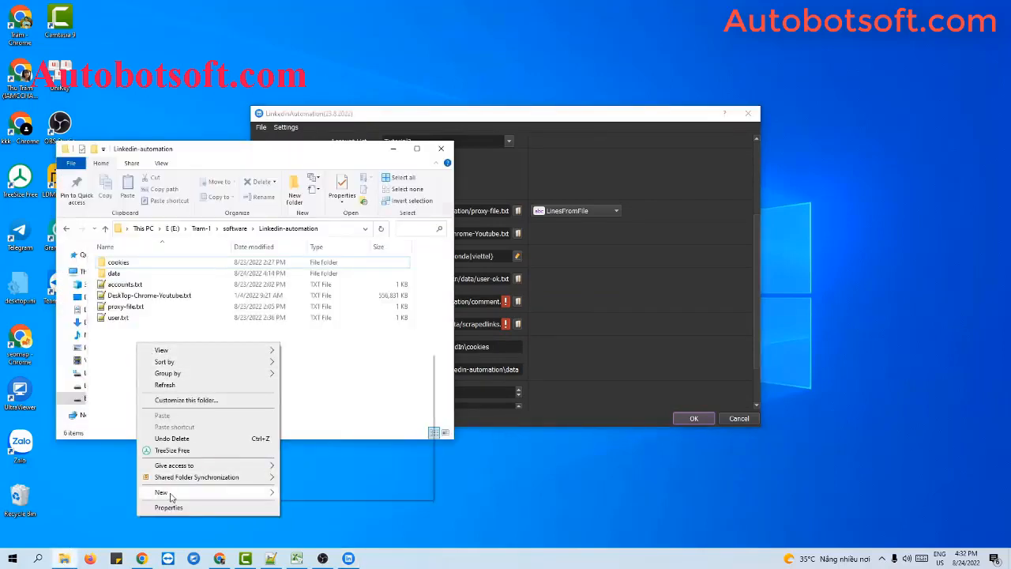
left_click(316, 468)
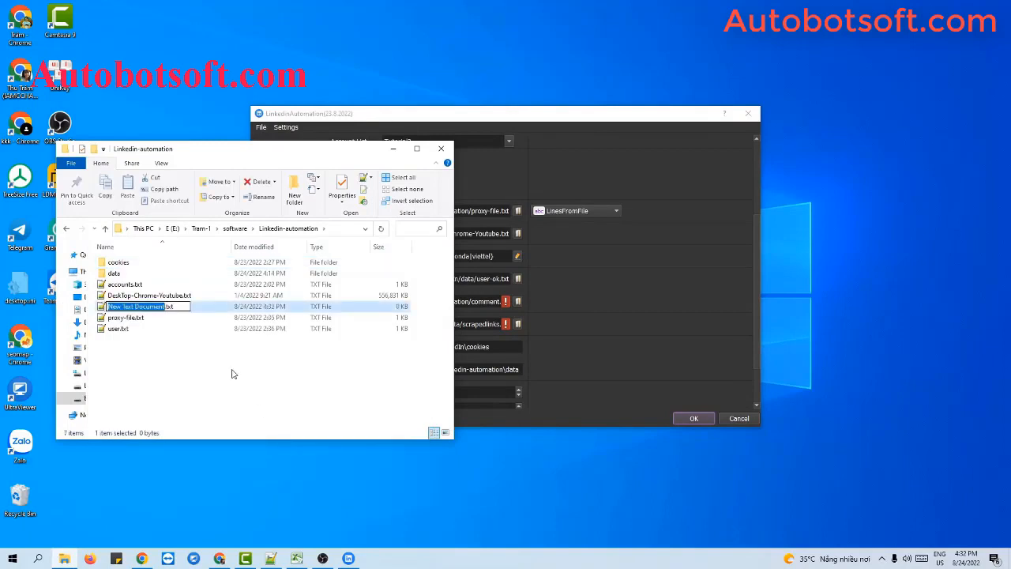
type("com")
type("ment")
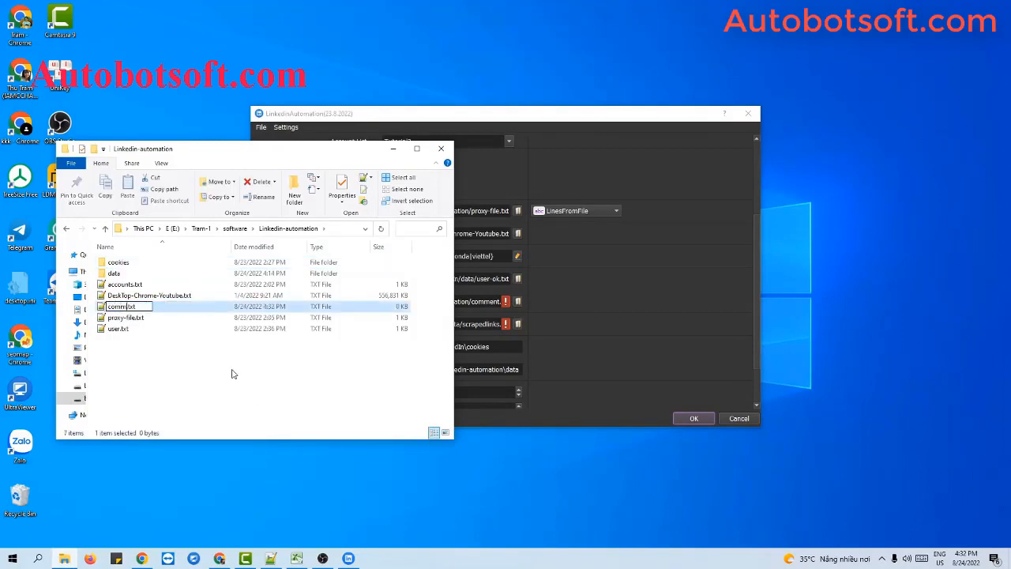
key("Return")
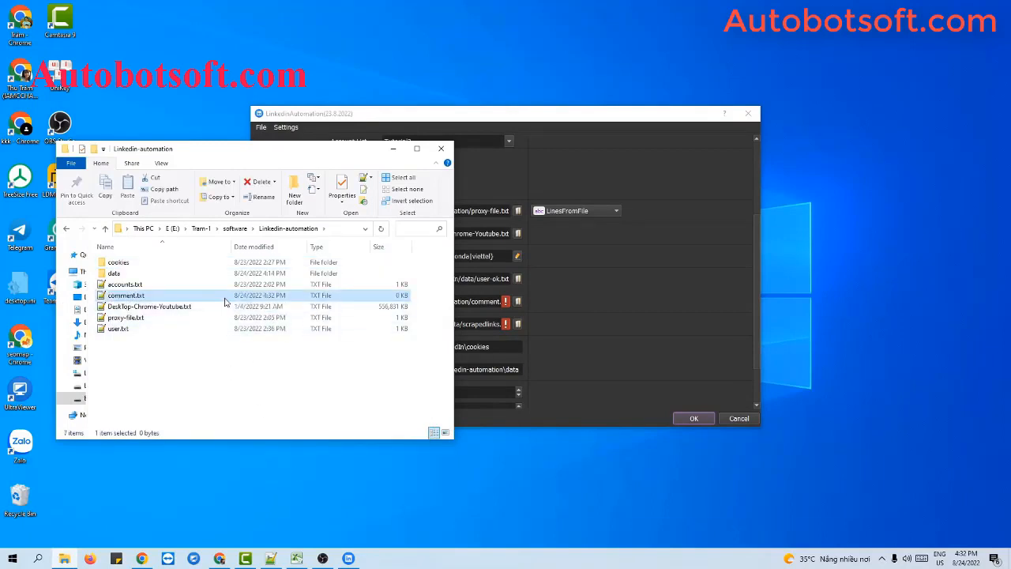
double_click(226, 297)
Paste the eight comment lines, from "Hi" to short quotes, into comment.txt and save it.
left_click(399, 152)
left_click(394, 150)
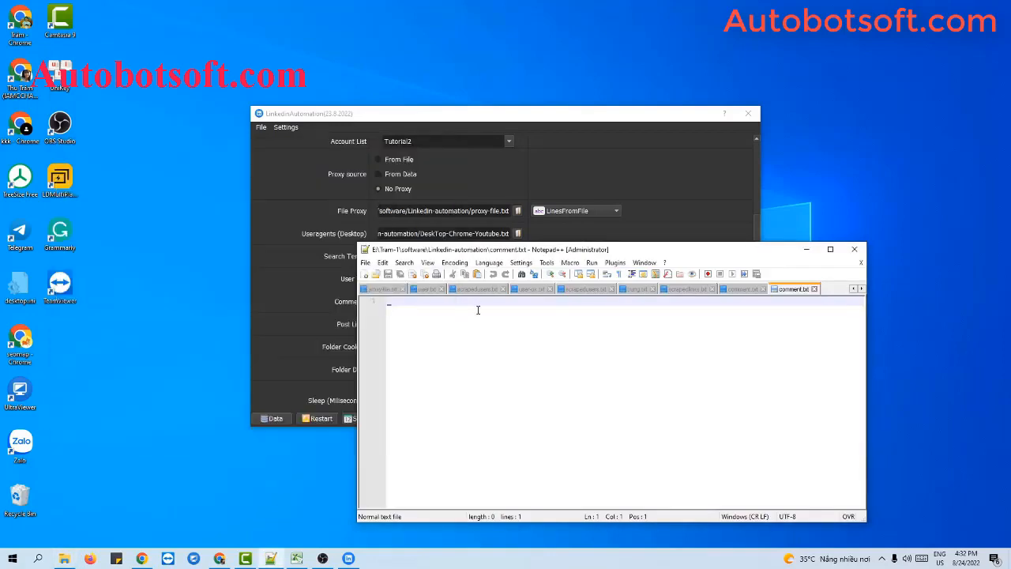
type("Hi Nice You only live once, but if you do it right, once is enough Don’t cry because it’s over, smile because it happened To live is the rarest thing in the world. Most people exist, that is all It does not do to dwell on dreams and forget to live Good friends, good books, and a sleepy conscience: this is the ideal life Life is what happens to us while we are making other plans")
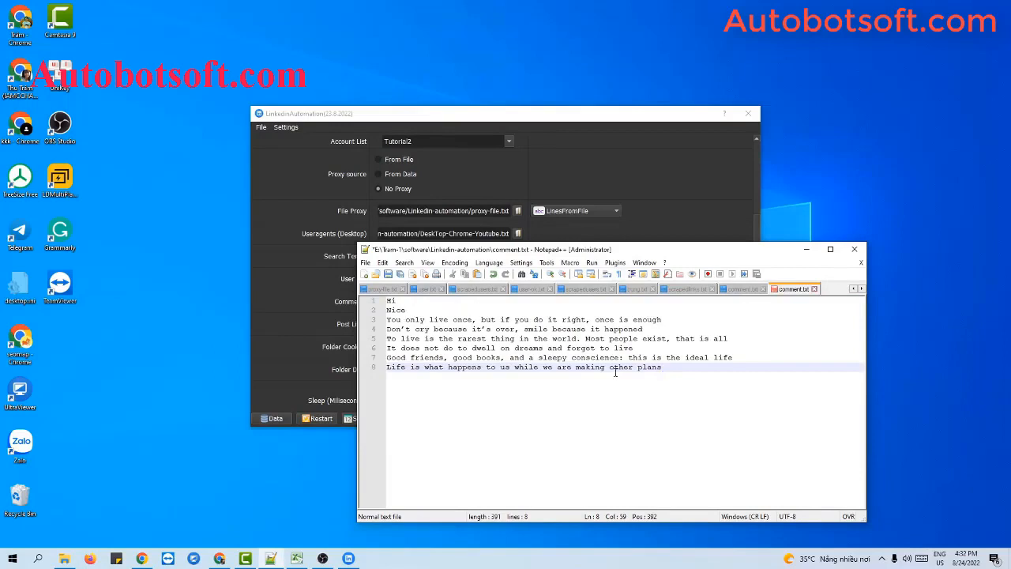
left_click(401, 275)
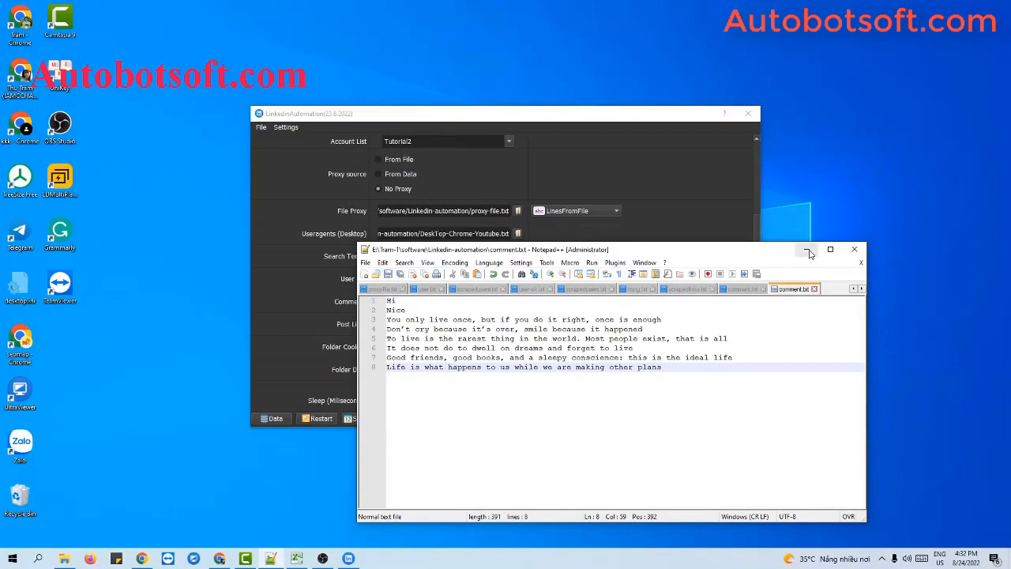
left_click(807, 251)
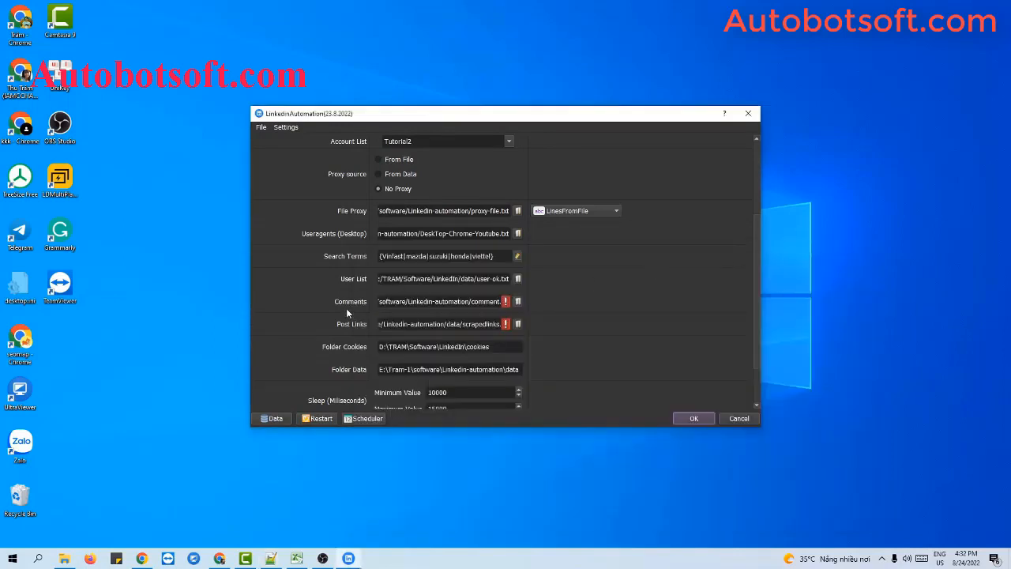
Point the Comments setting to comment.txt in the Linkedin-automation folder.
left_click(520, 302)
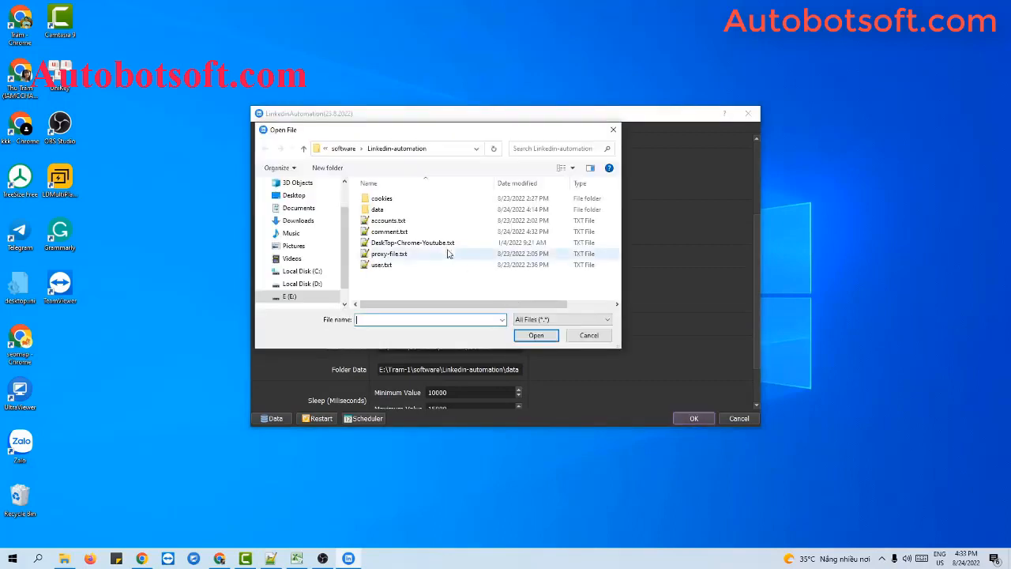
left_click(389, 231)
left_click(535, 335)
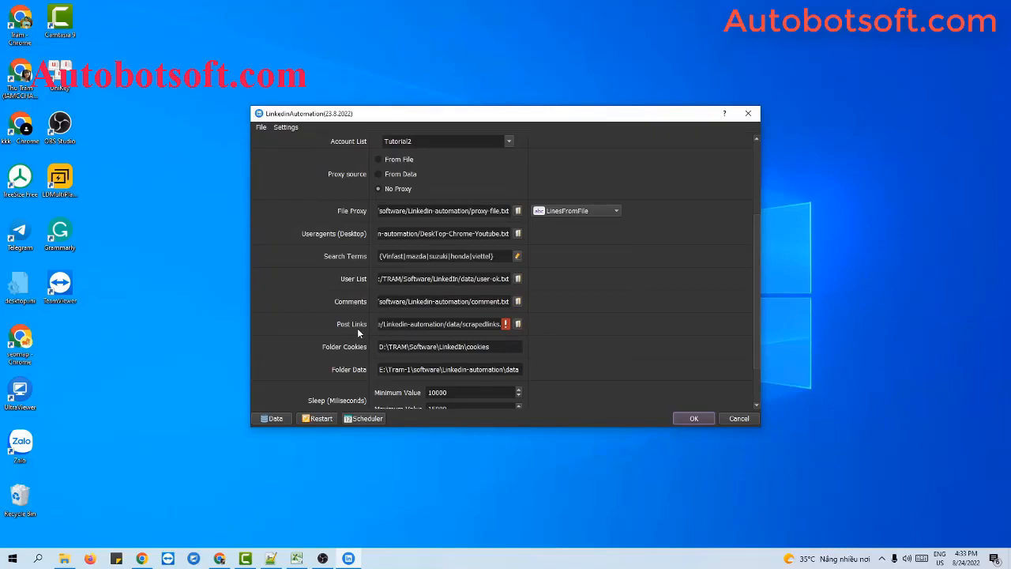
left_click(64, 559)
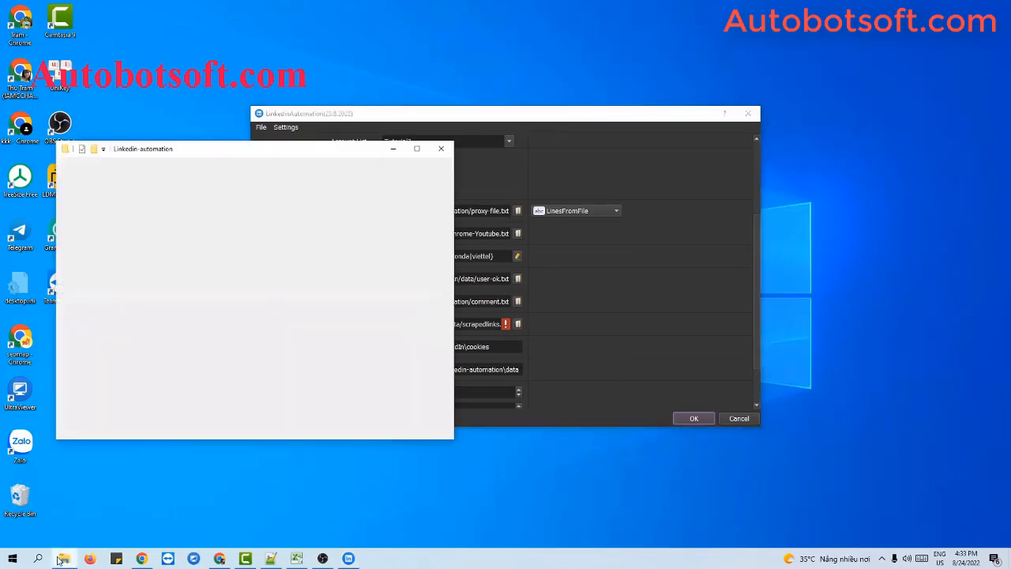
Create a new text file named link-post.txt and open it in Notepad++.
right_click(130, 354)
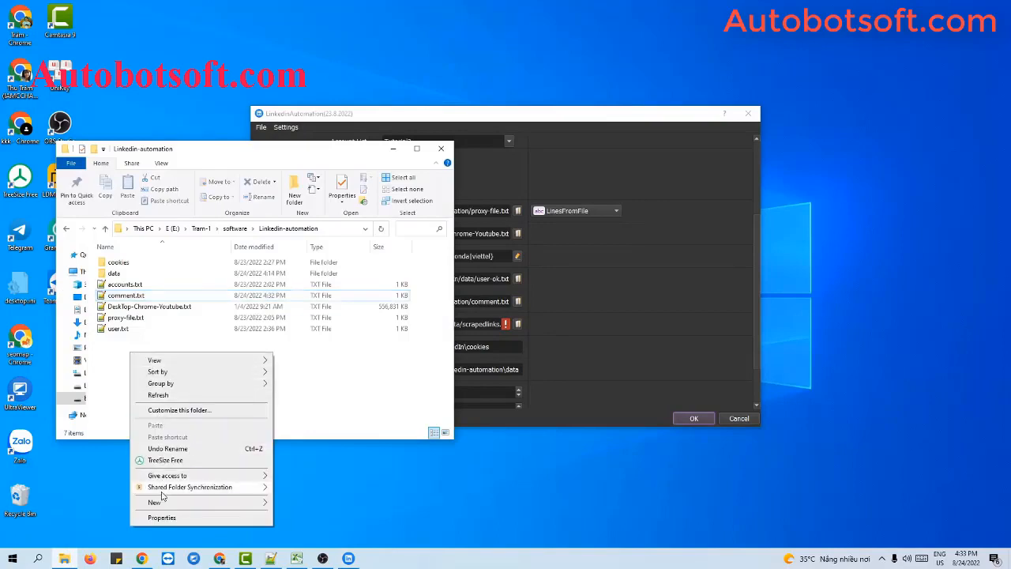
mouse_move(160, 503)
left_click(294, 478)
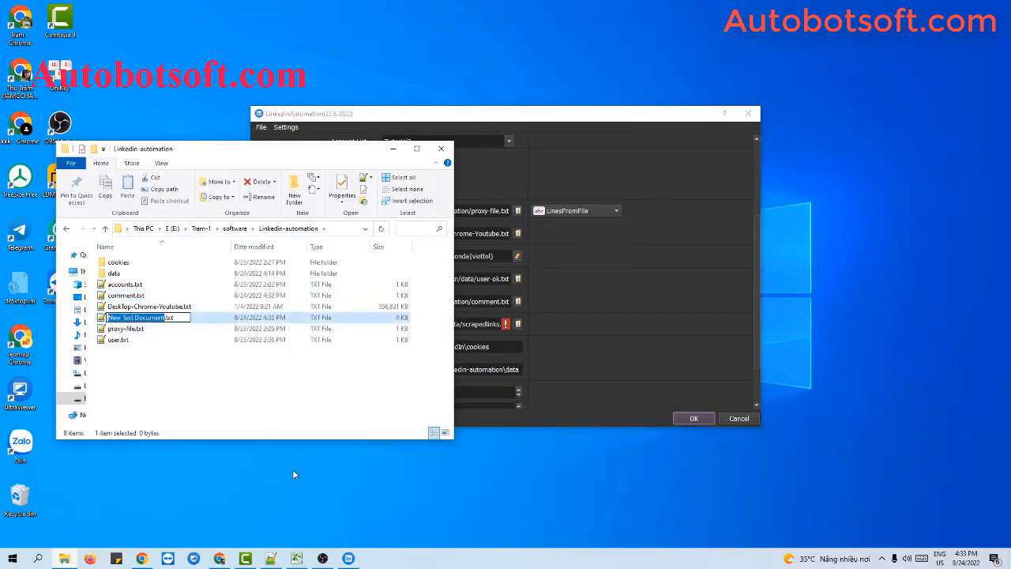
type("link-po")
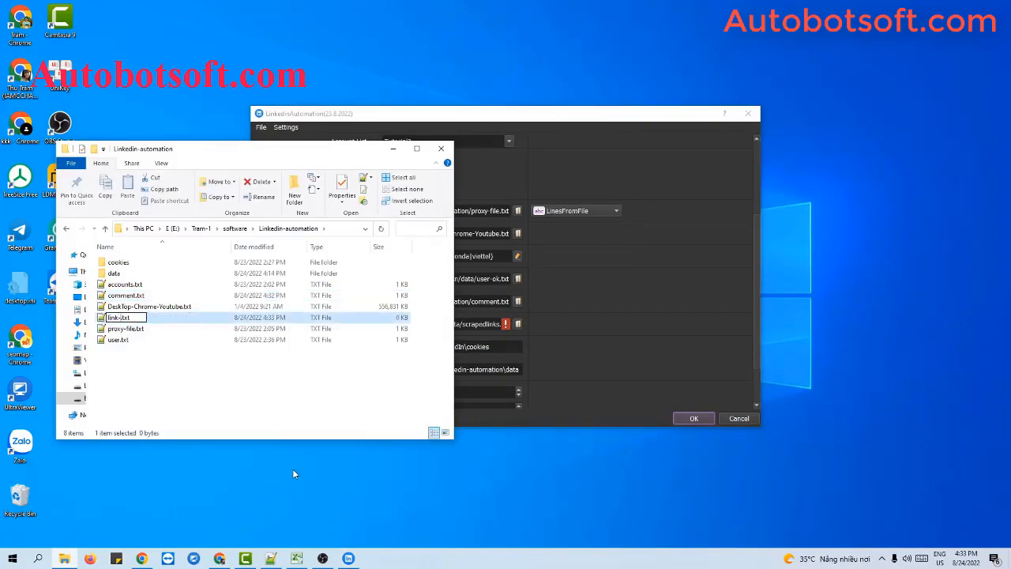
type("st")
key("Return")
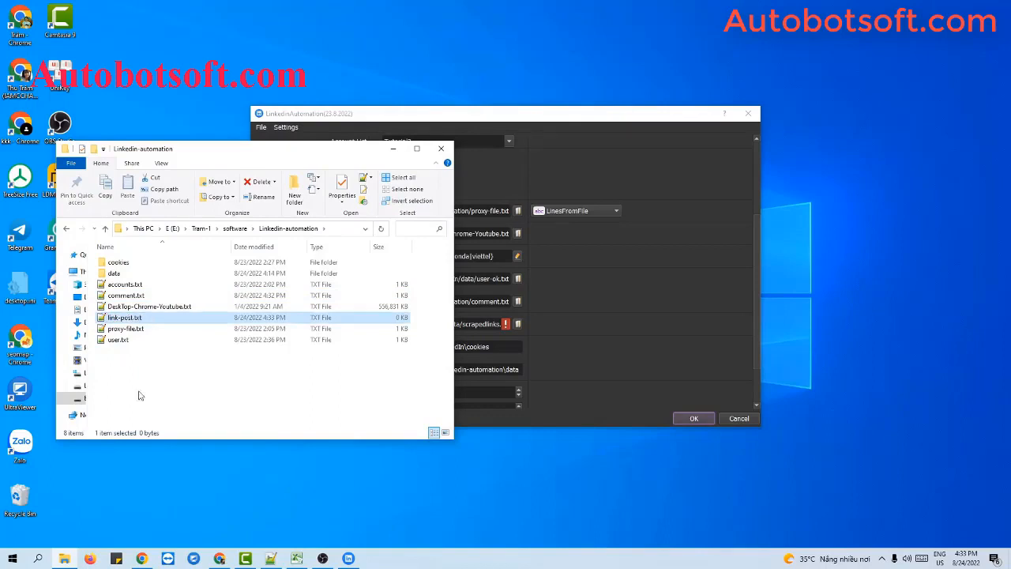
double_click(125, 317)
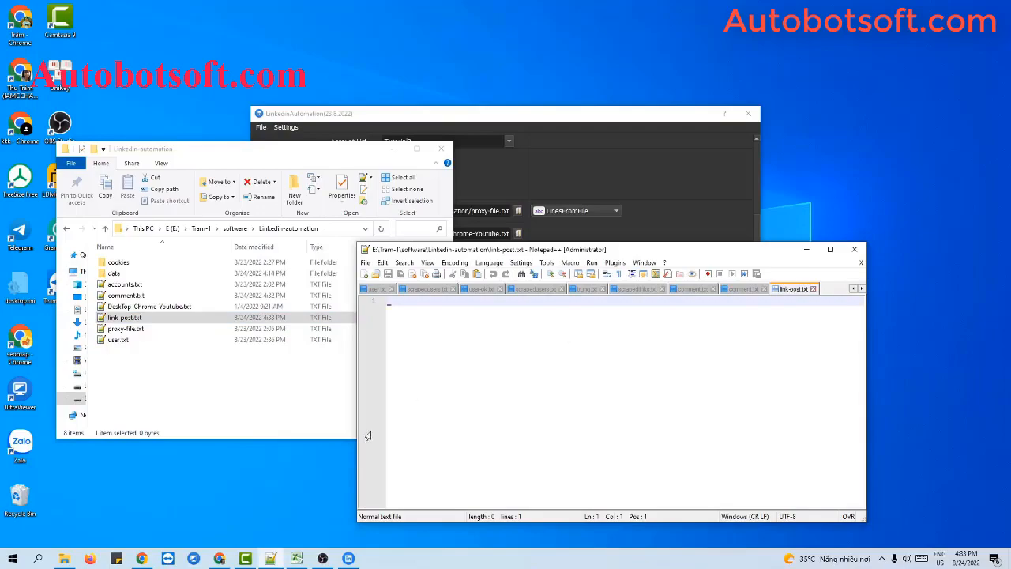
Copy a LinkedIn feed post's link and paste it into link-post.txt.
left_click(142, 558)
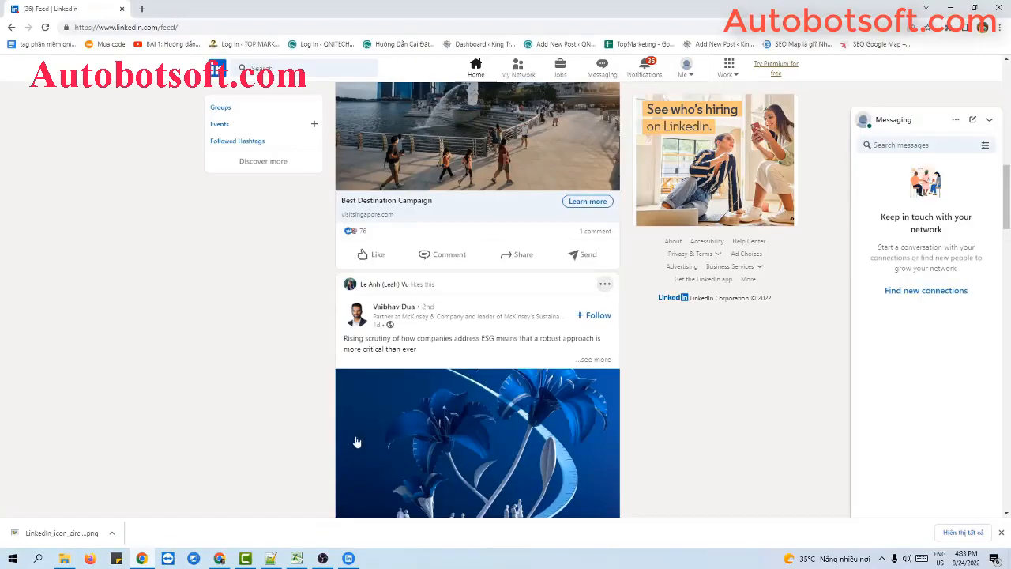
scroll(370, 410, "down", 1)
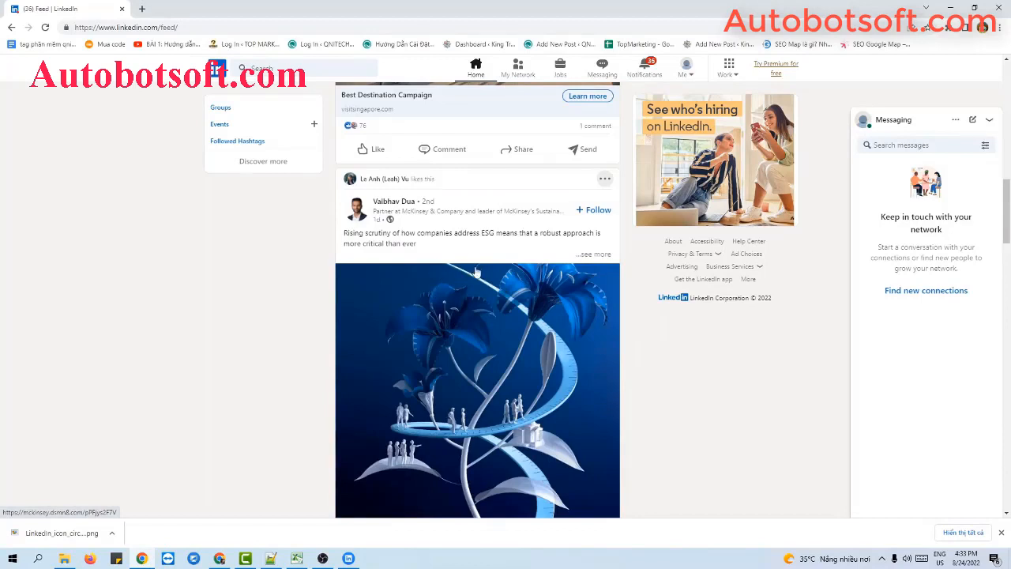
left_click(605, 179)
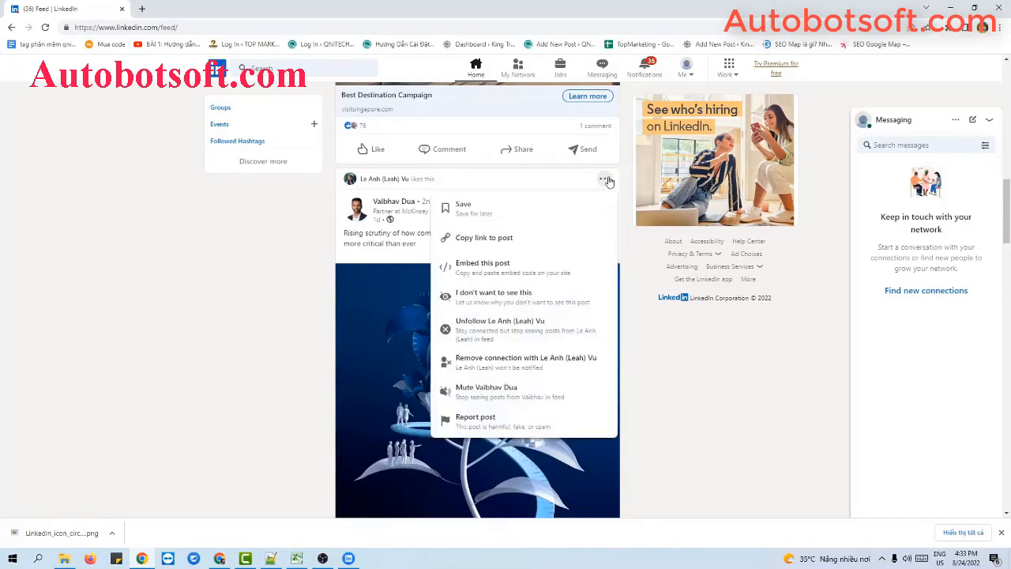
left_click(521, 248)
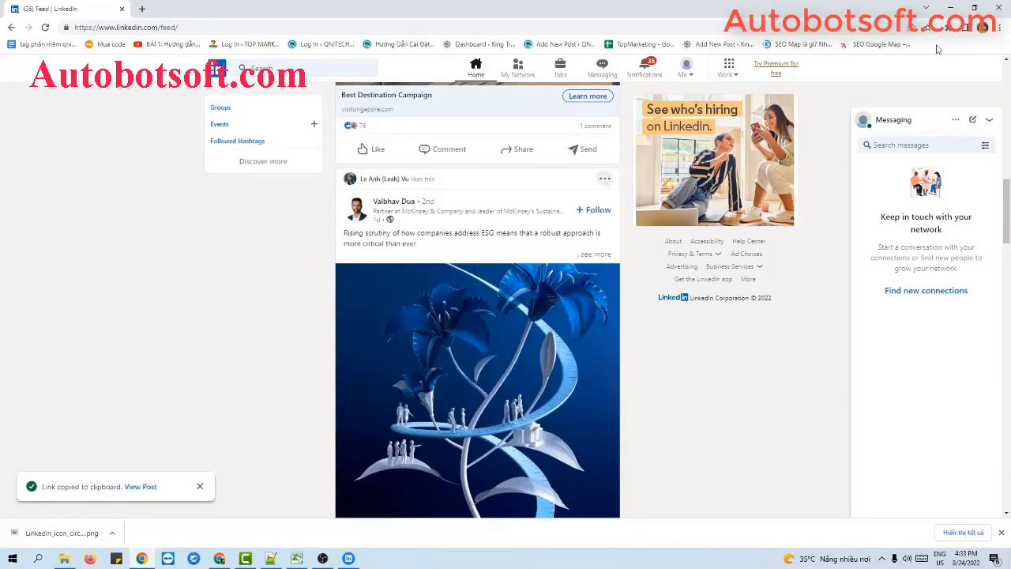
left_click(952, 7)
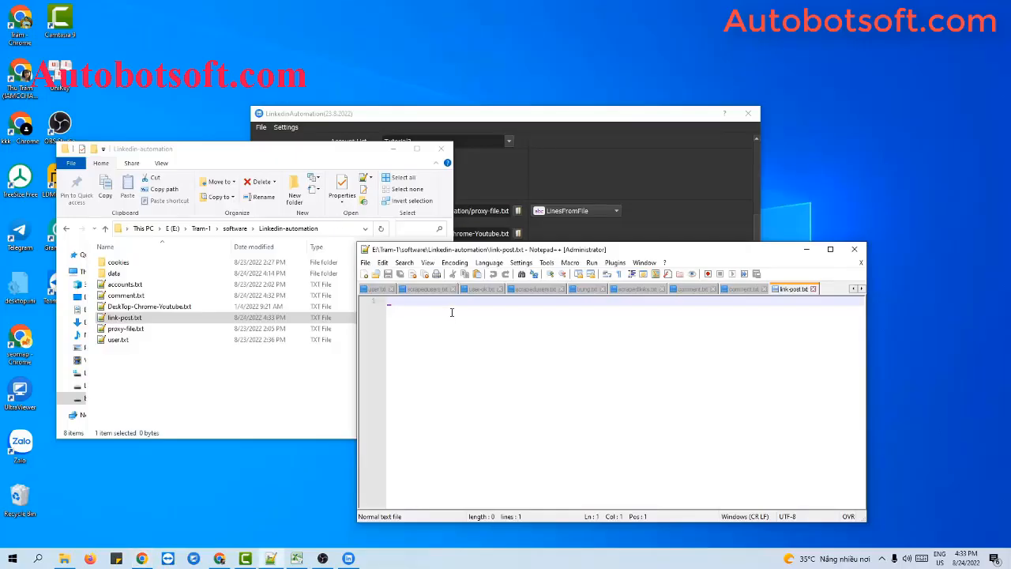
key("ctrl+v")
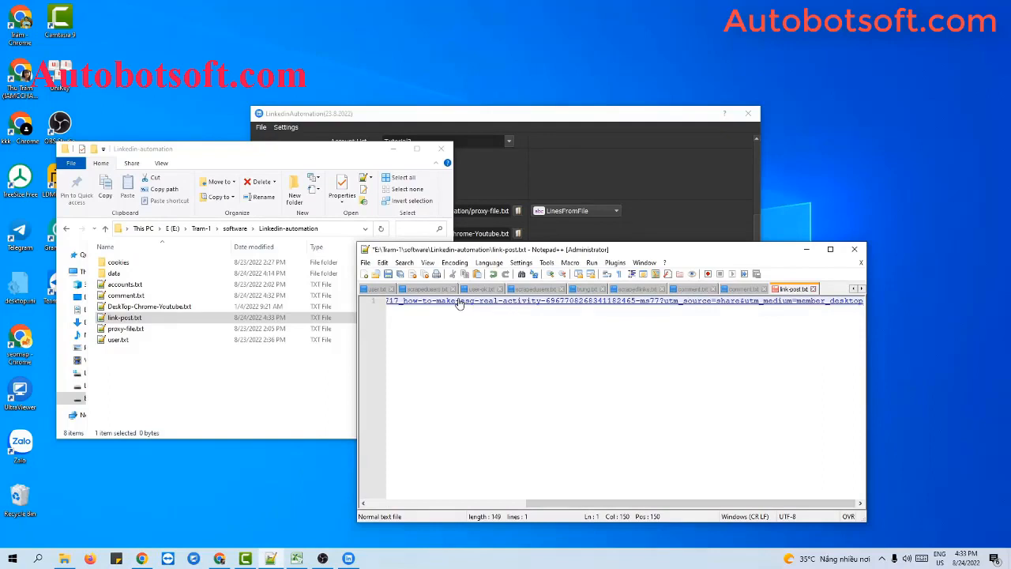
Trim blank lines after the URL and save link-post.txt as a single 149-byte line.
key("Return")
key("Return")
key("Return")
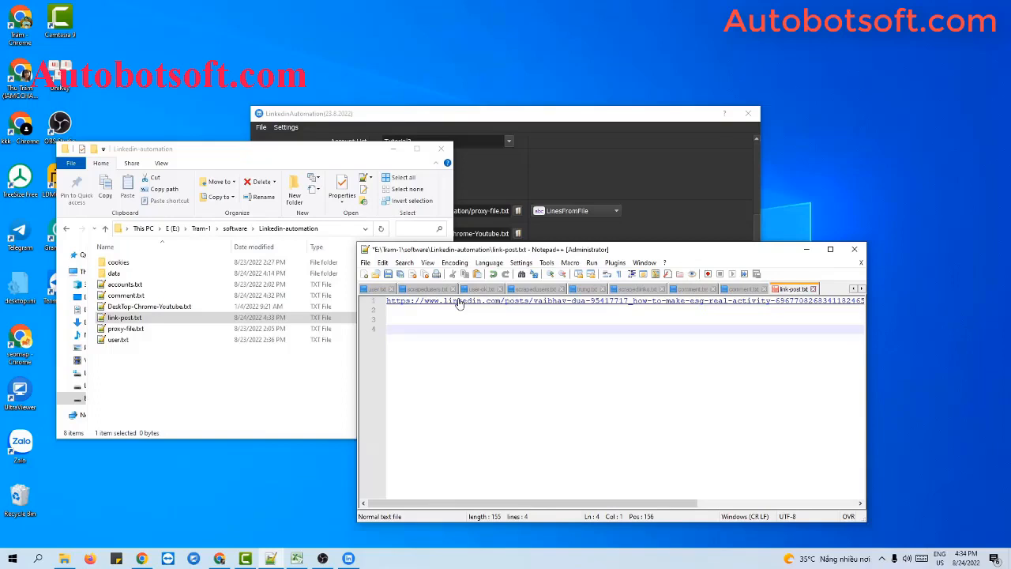
key("BackSpace")
key("BackSpace")
key("BackSpace")
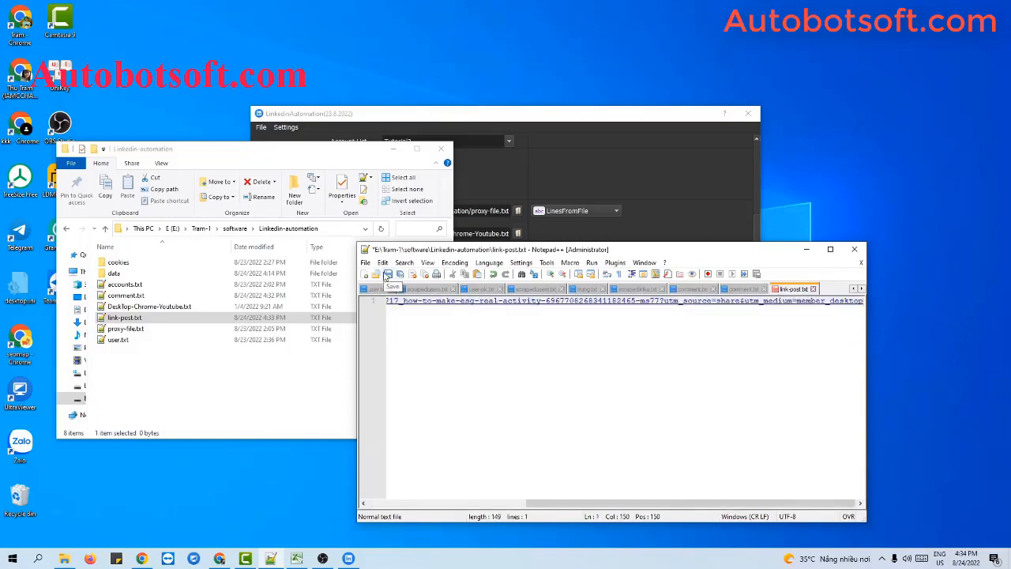
left_click(388, 274)
left_click(807, 251)
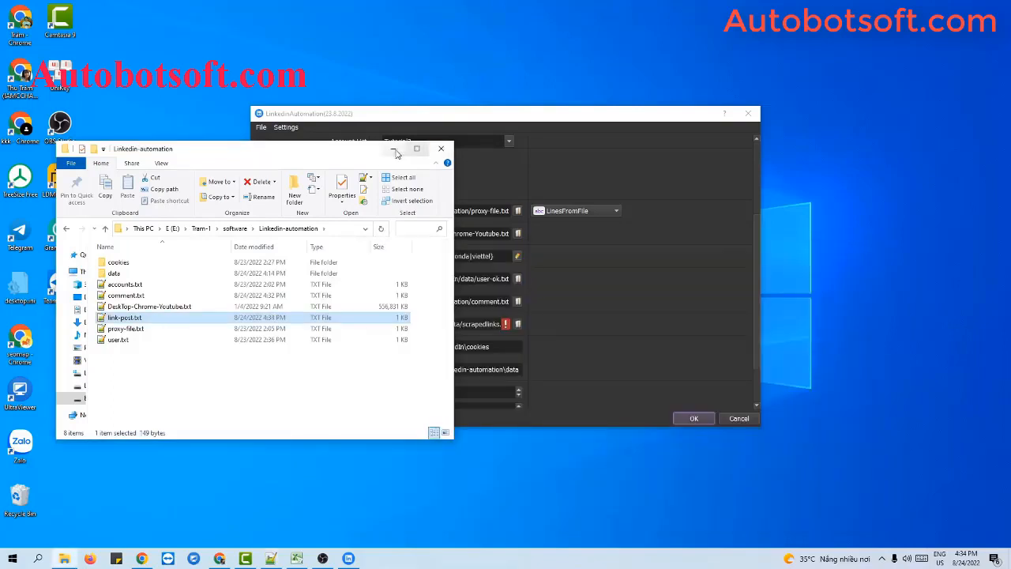
Set Post Links to link-post.txt and start the Auto Comment run.
left_click(441, 150)
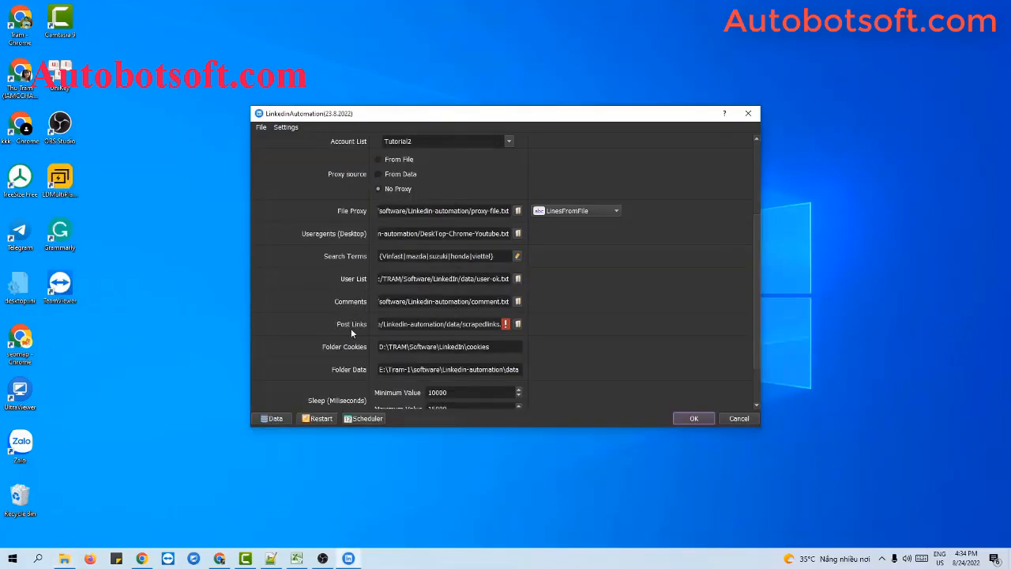
left_click(518, 324)
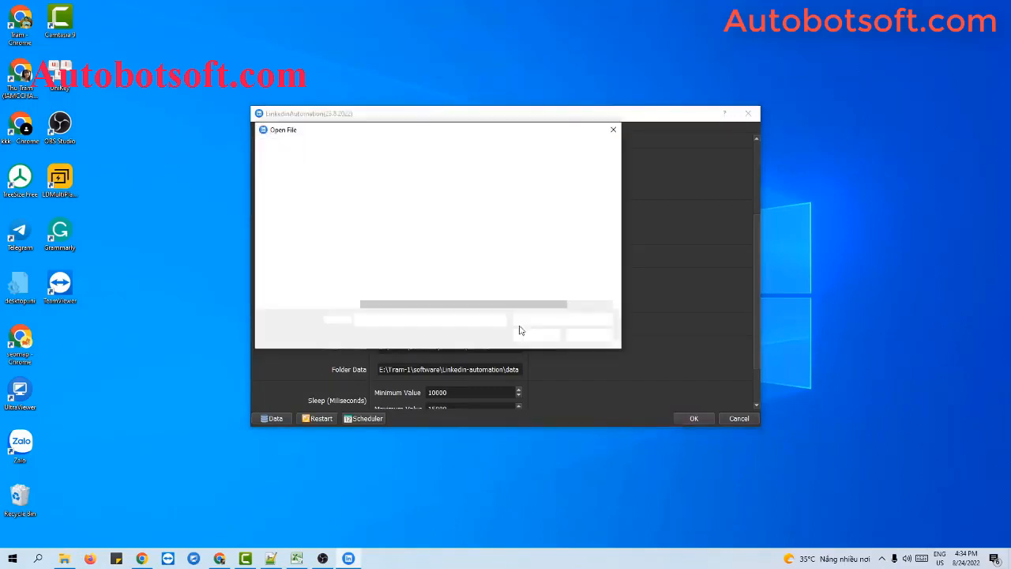
left_click(388, 254)
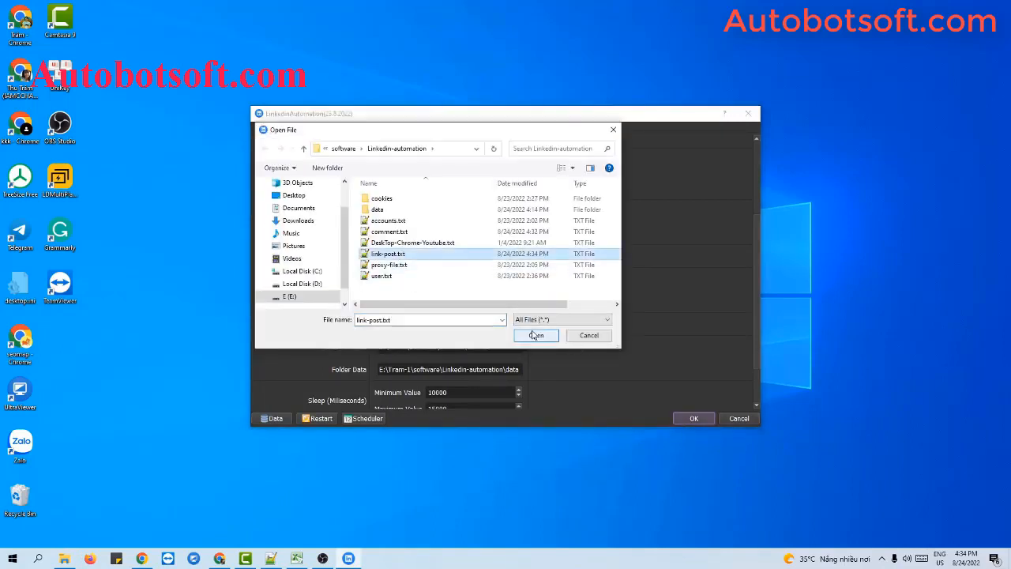
left_click(537, 335)
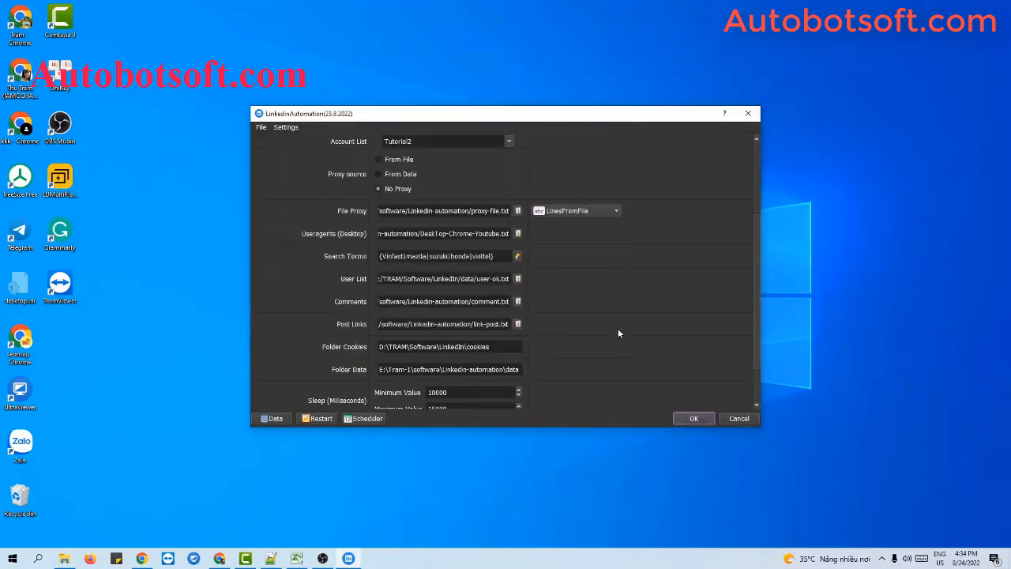
left_click(693, 419)
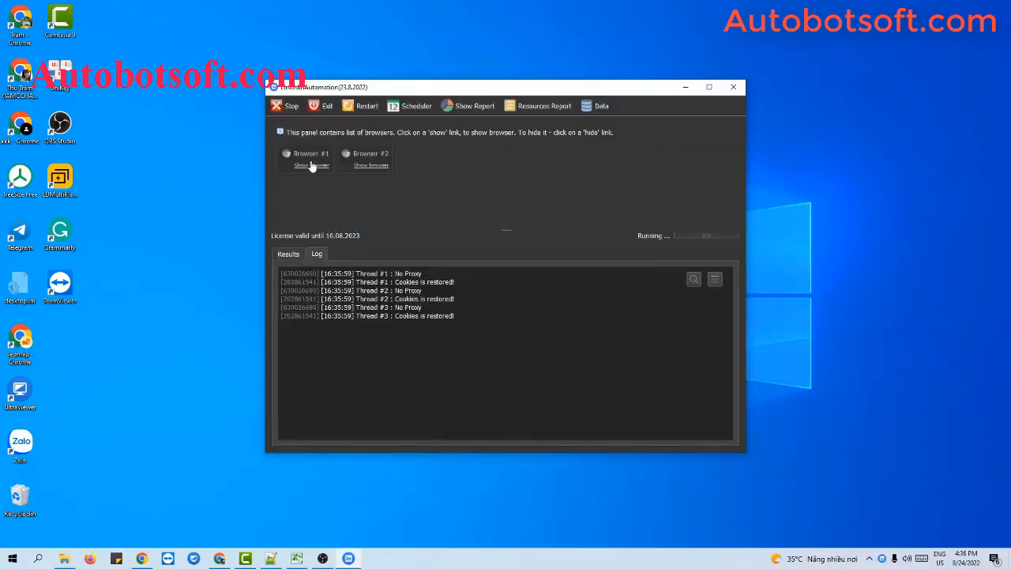
Show the browser windows for Browsers #1, #2 and #3 and tile them side by side.
left_click(311, 166)
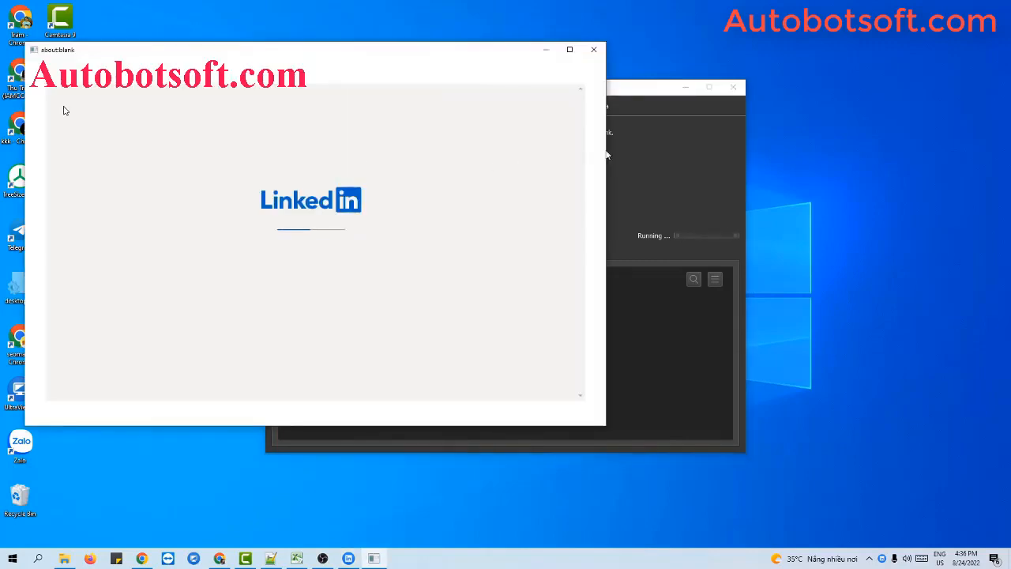
left_click(372, 165)
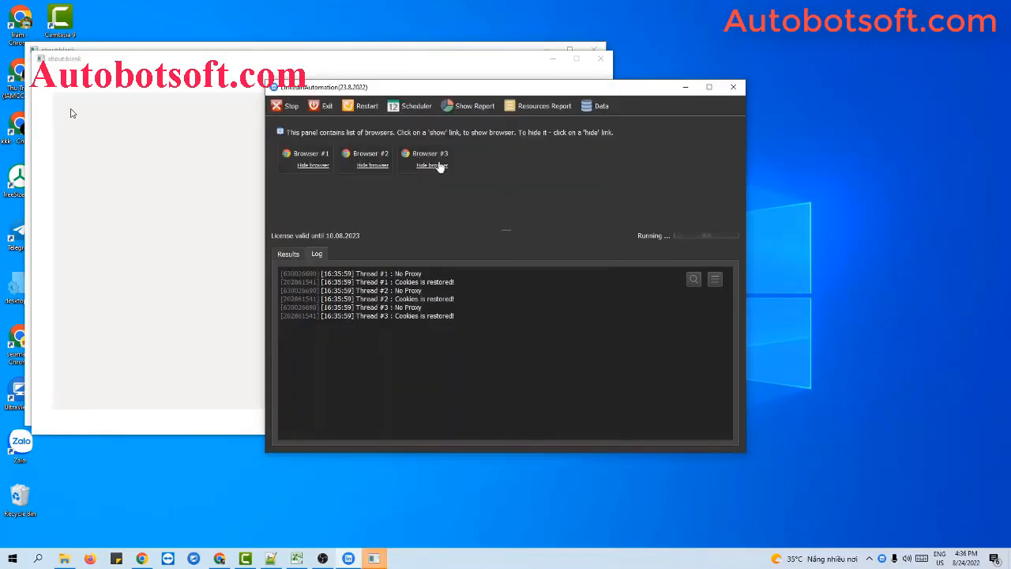
left_click(435, 165)
right_click(518, 559)
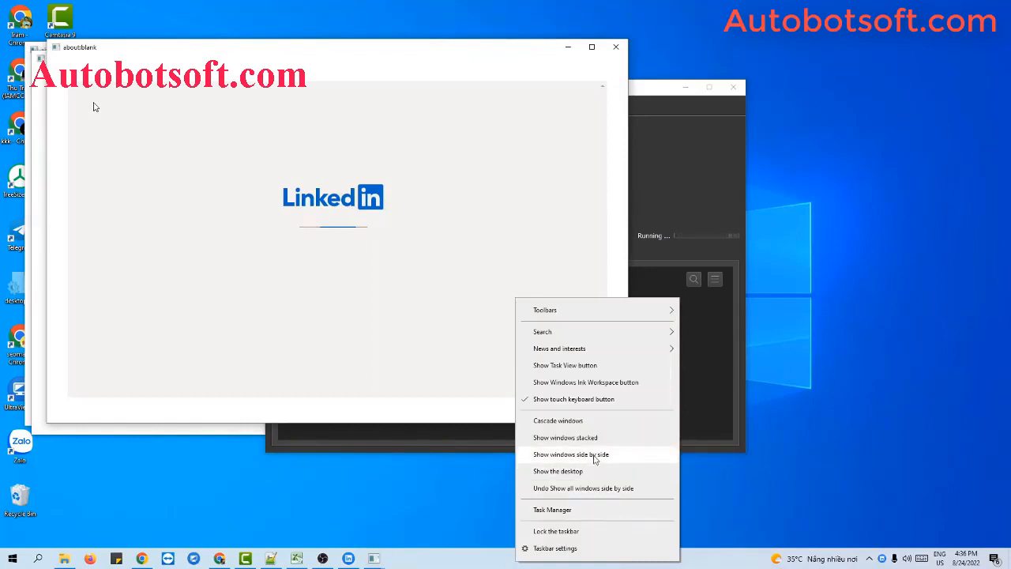
left_click(571, 455)
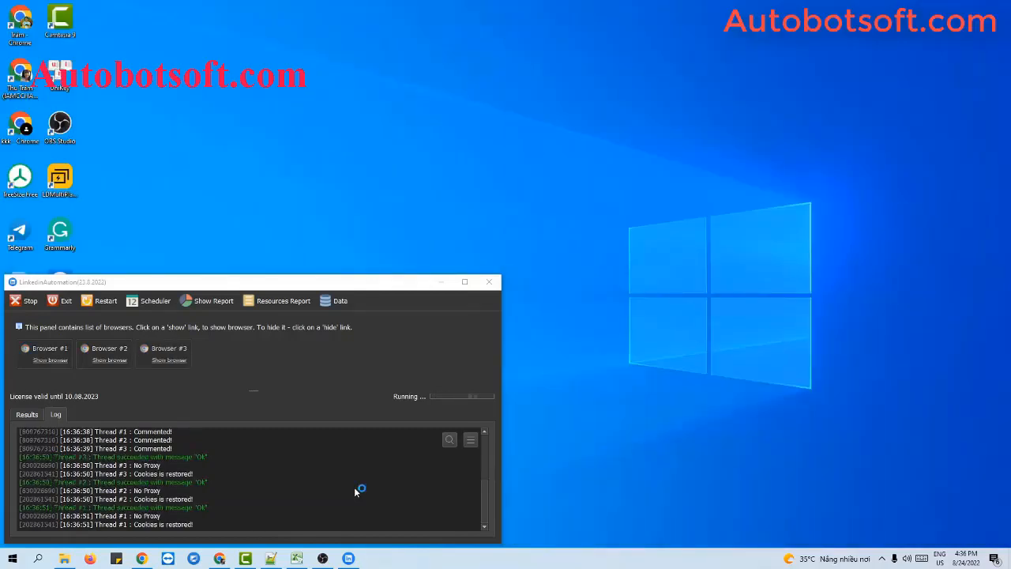
Show the windows for Browsers #1 and #2 and tile them side by side to watch commenting.
left_click(51, 360)
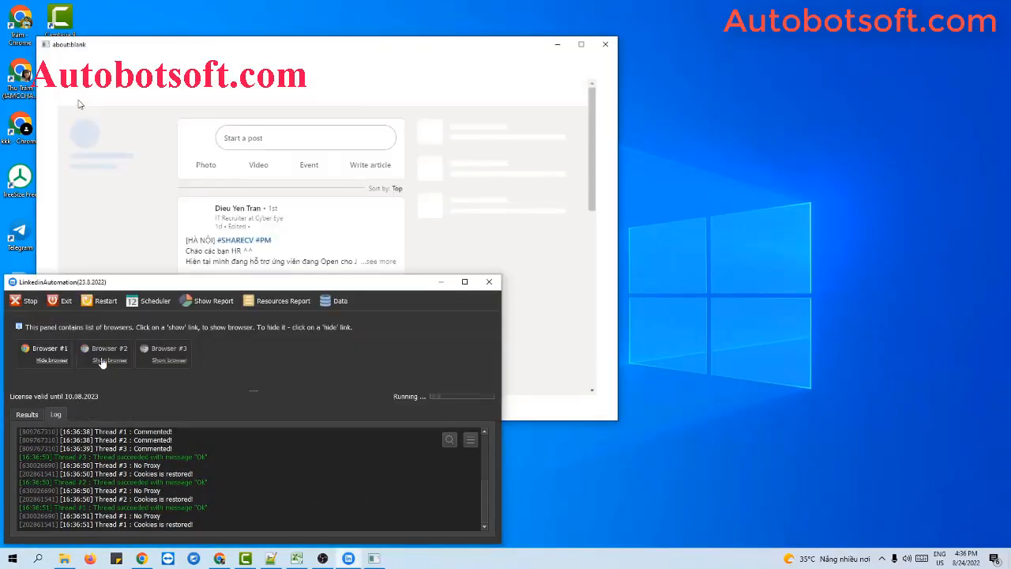
left_click(104, 361)
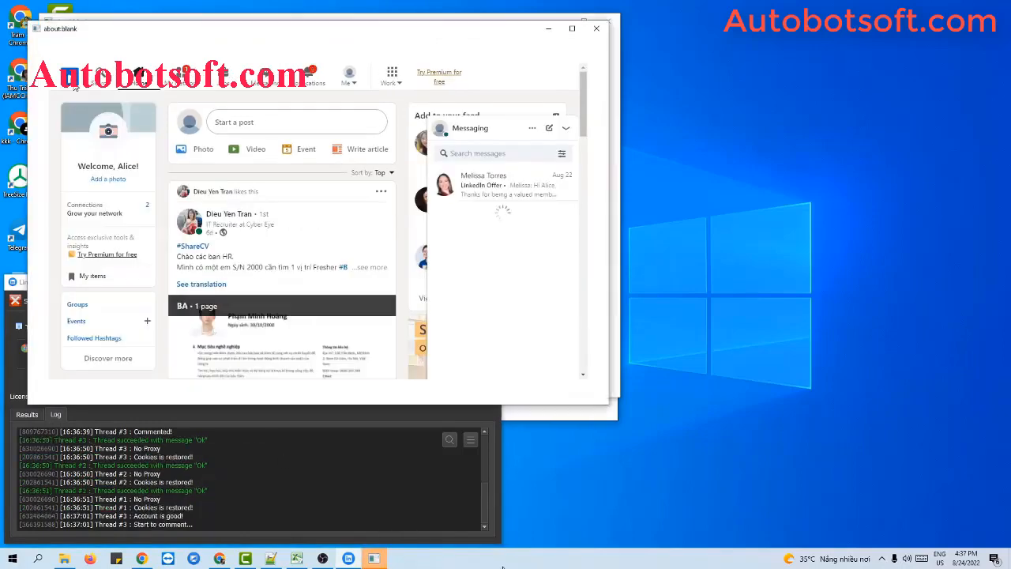
right_click(510, 559)
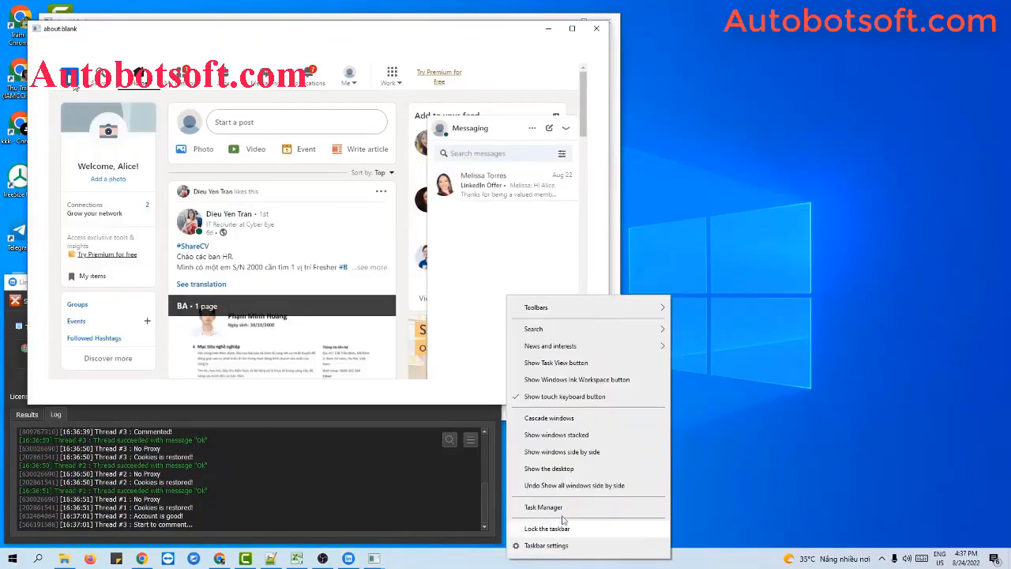
left_click(553, 482)
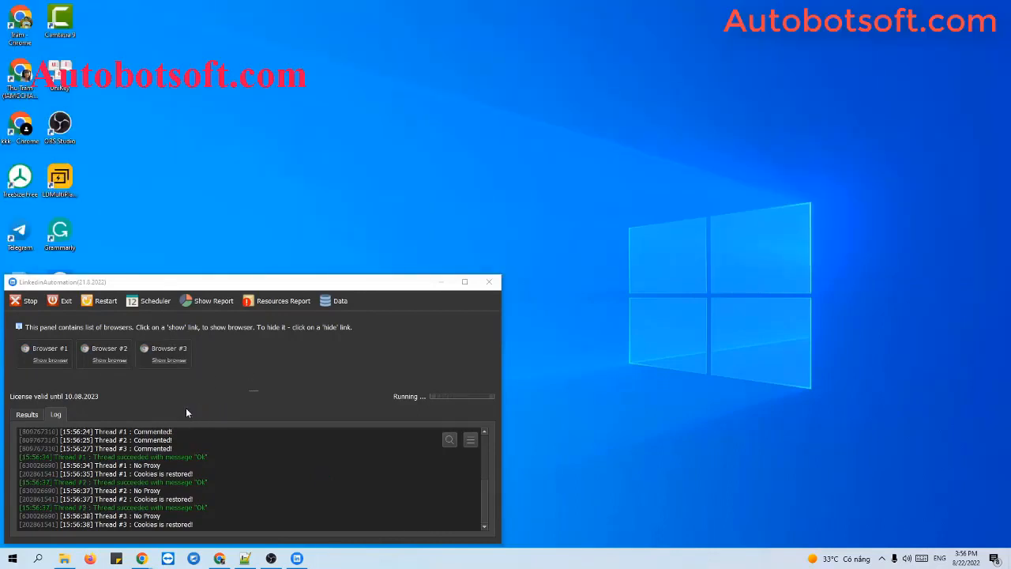
Reveal all three bot browser windows and arrange them side by side to follow the comments.
left_click(47, 359)
left_click(109, 360)
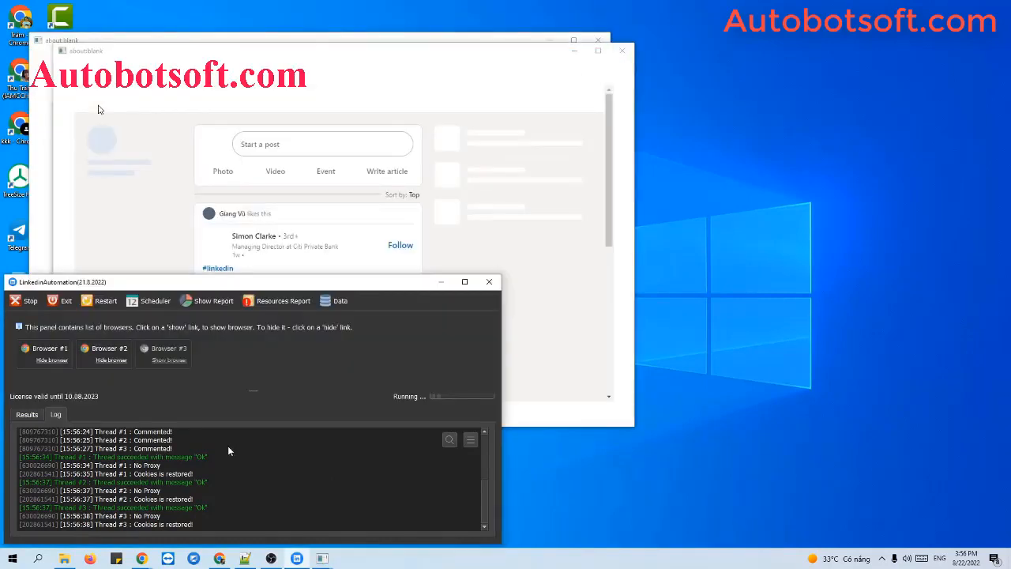
left_click(168, 360)
right_click(469, 558)
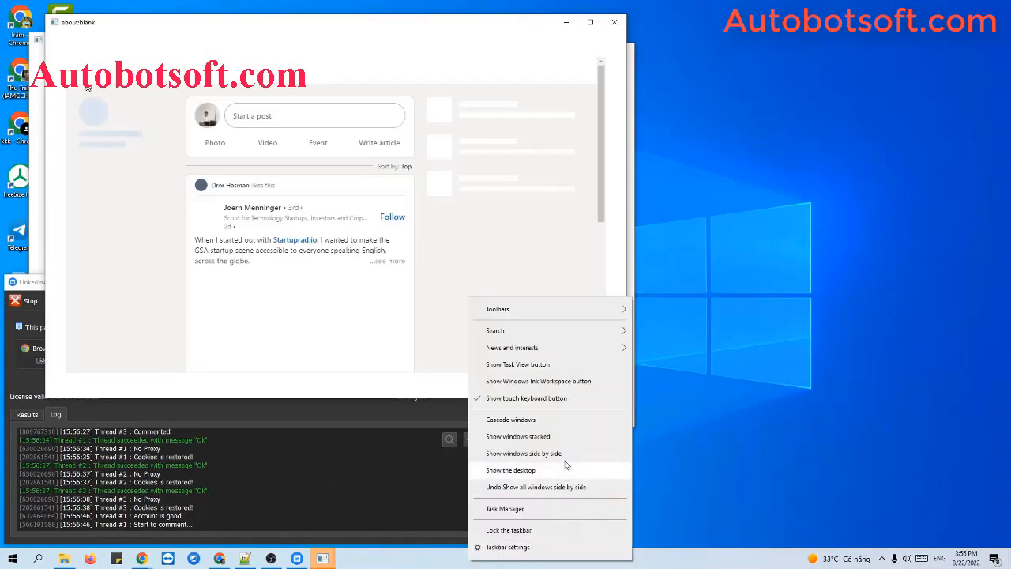
left_click(554, 455)
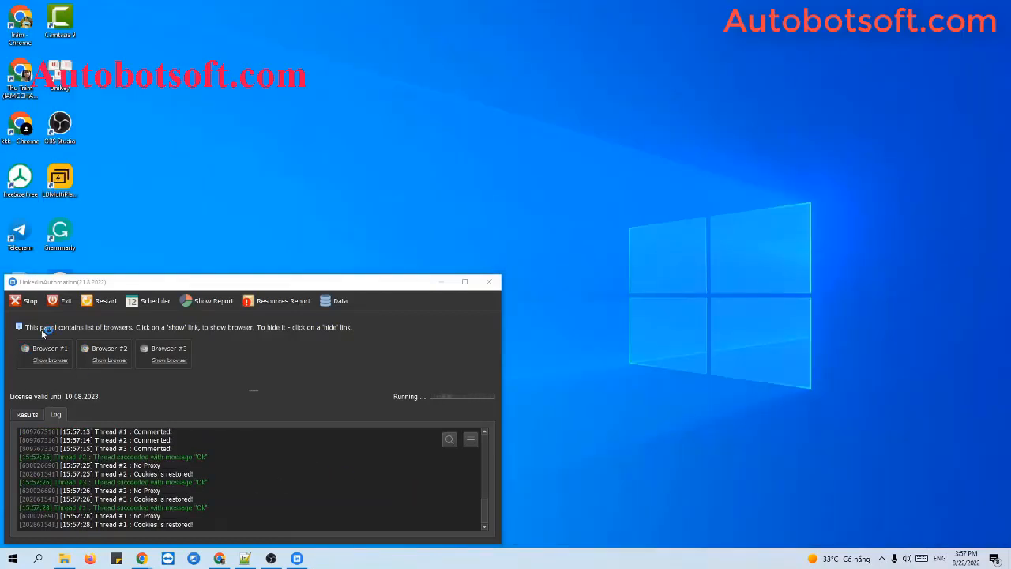
Show Browser #1, then later Browser #2, tiling windows side by side each time to watch the comment.
left_click(47, 360)
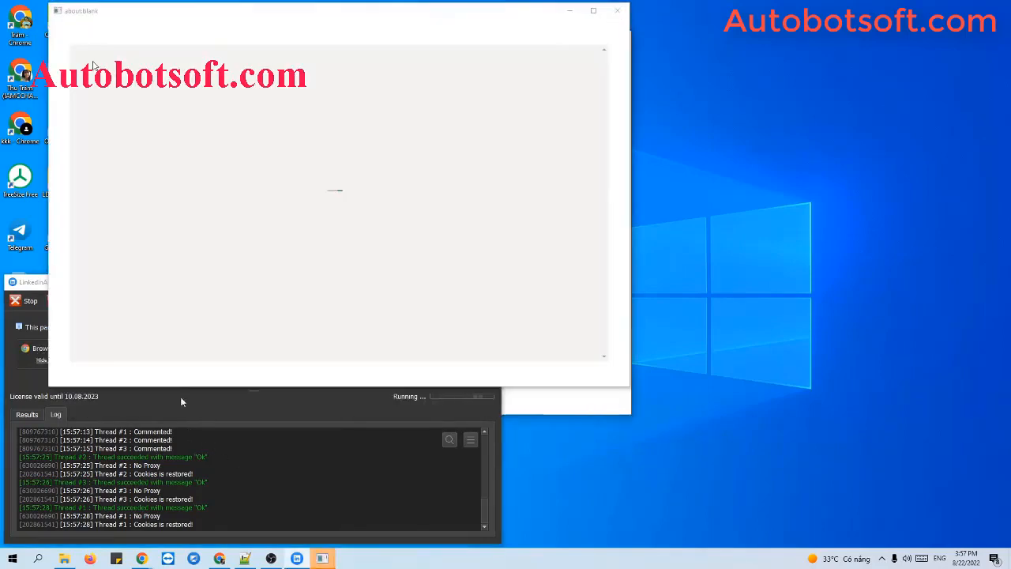
right_click(565, 557)
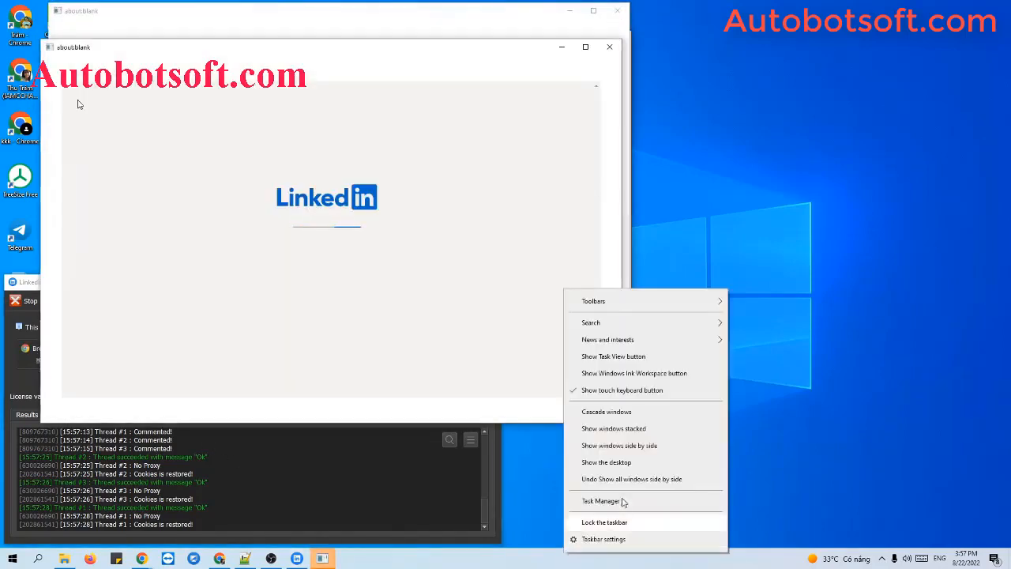
left_click(601, 446)
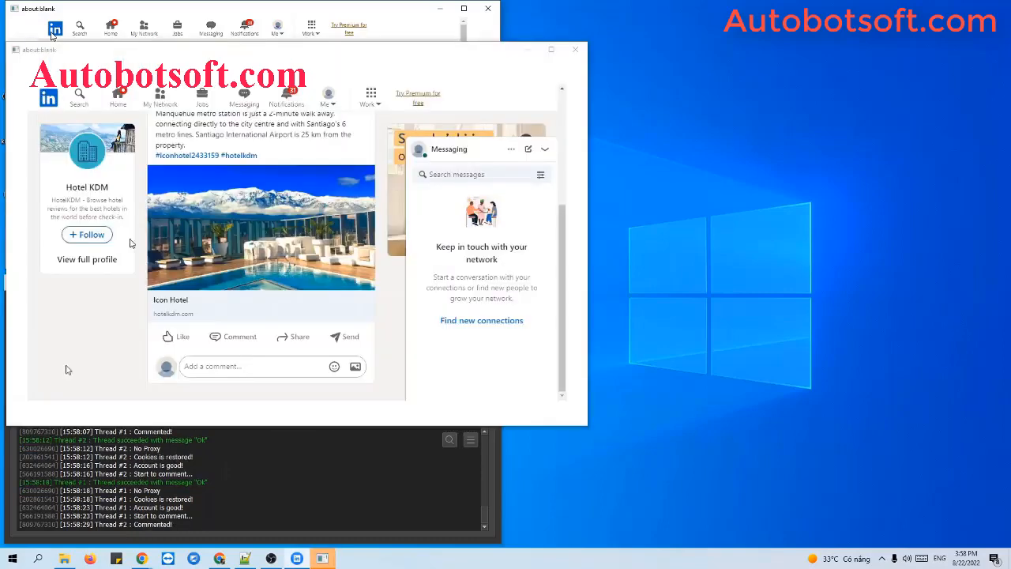
left_click(131, 359)
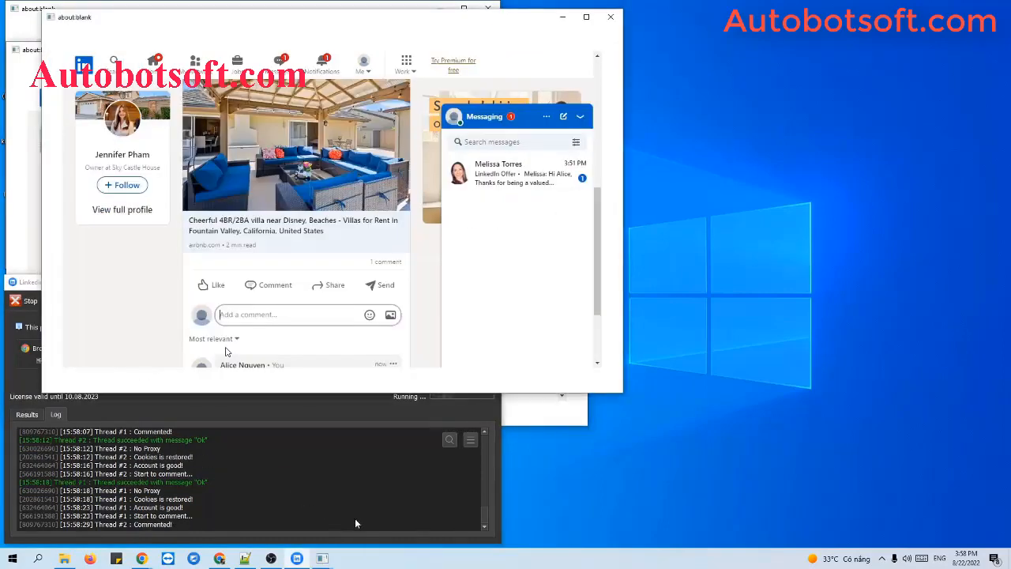
right_click(421, 552)
left_click(528, 455)
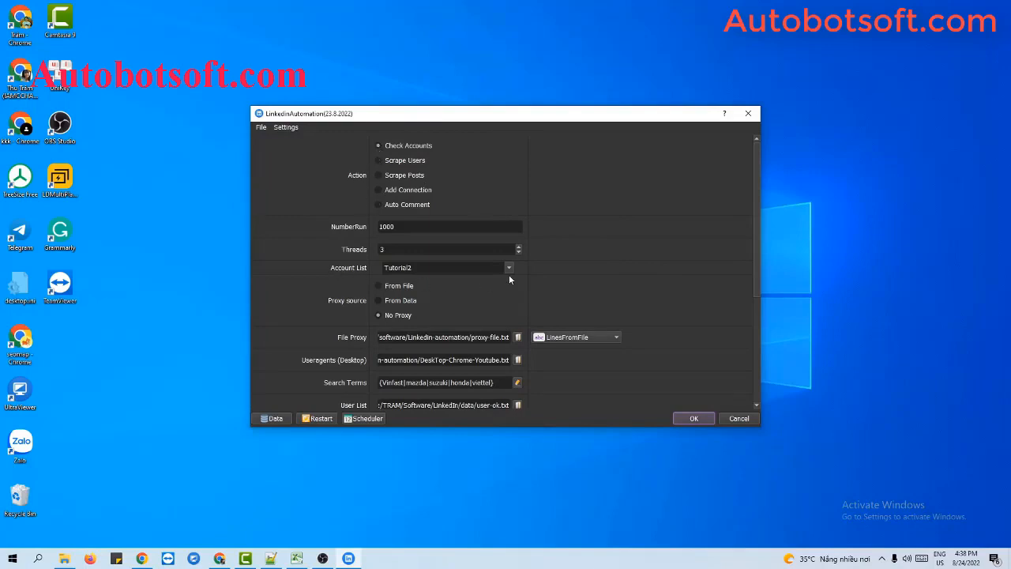
Start the Check Accounts run, then view the Accounts table in Database Manager showing all three accounts Good.
left_click(694, 419)
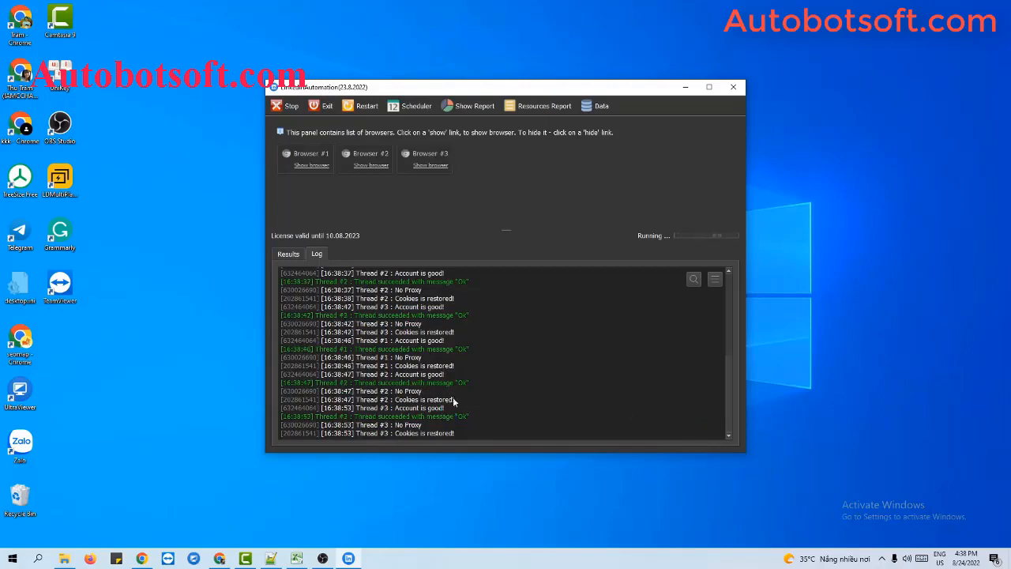
left_click(592, 109)
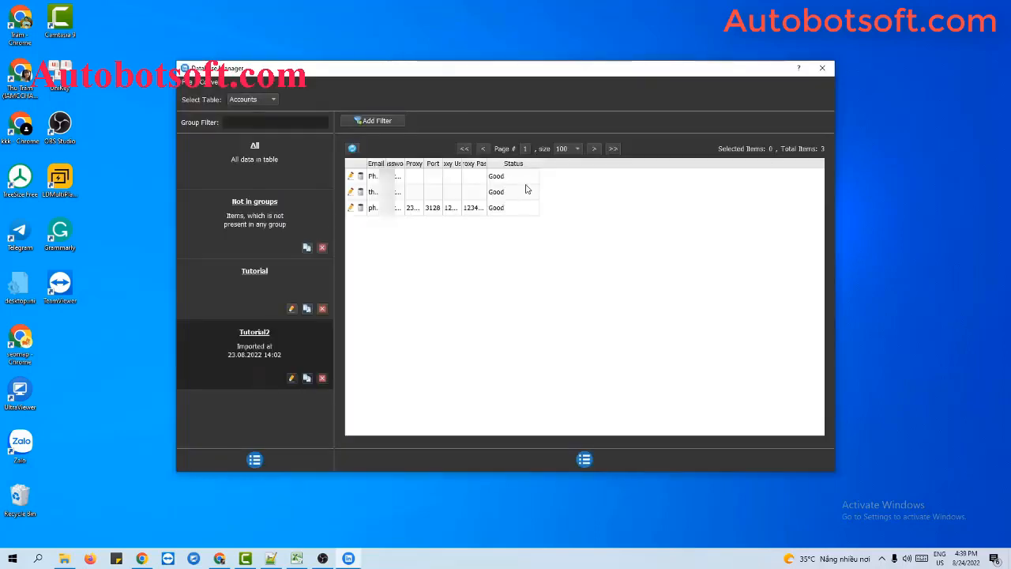